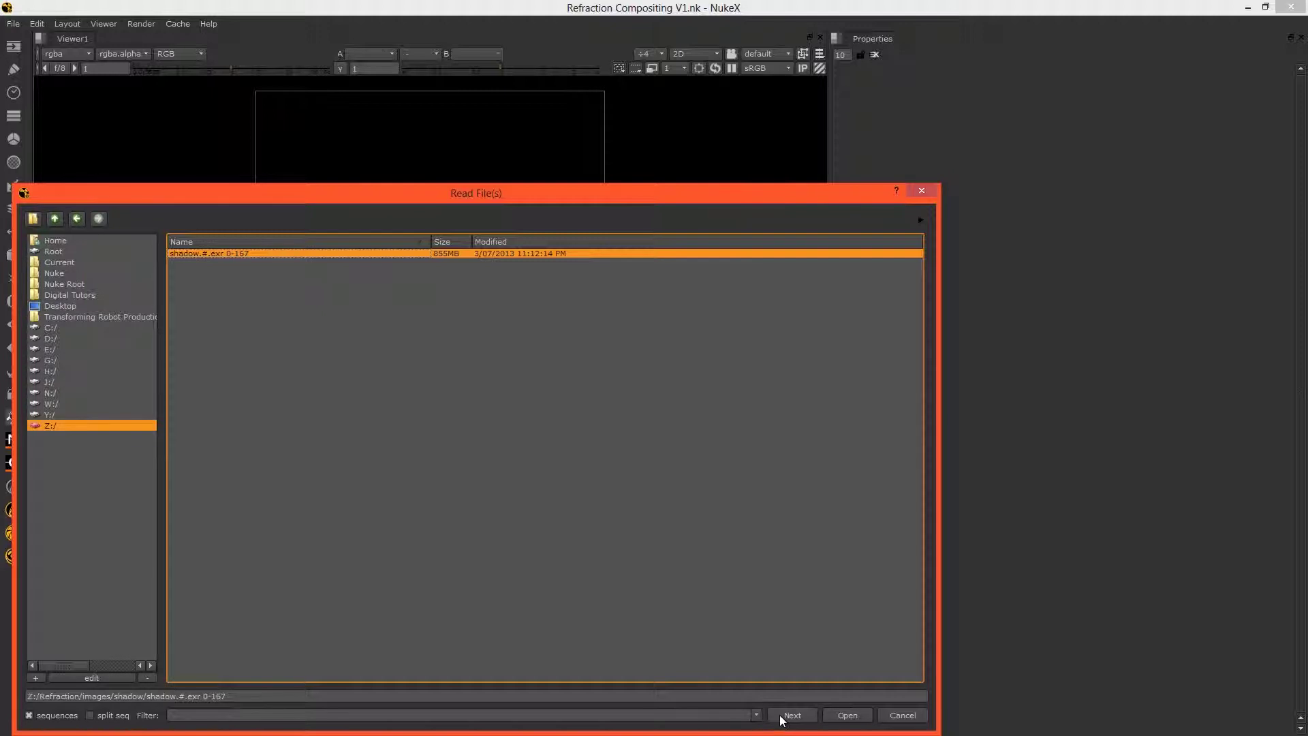
Import the ChessBoard###.tiff 0-167 sequence from Z:/Refraction/footage/Undistorted together with the shadow and other already queued image sequences.
click(55, 220)
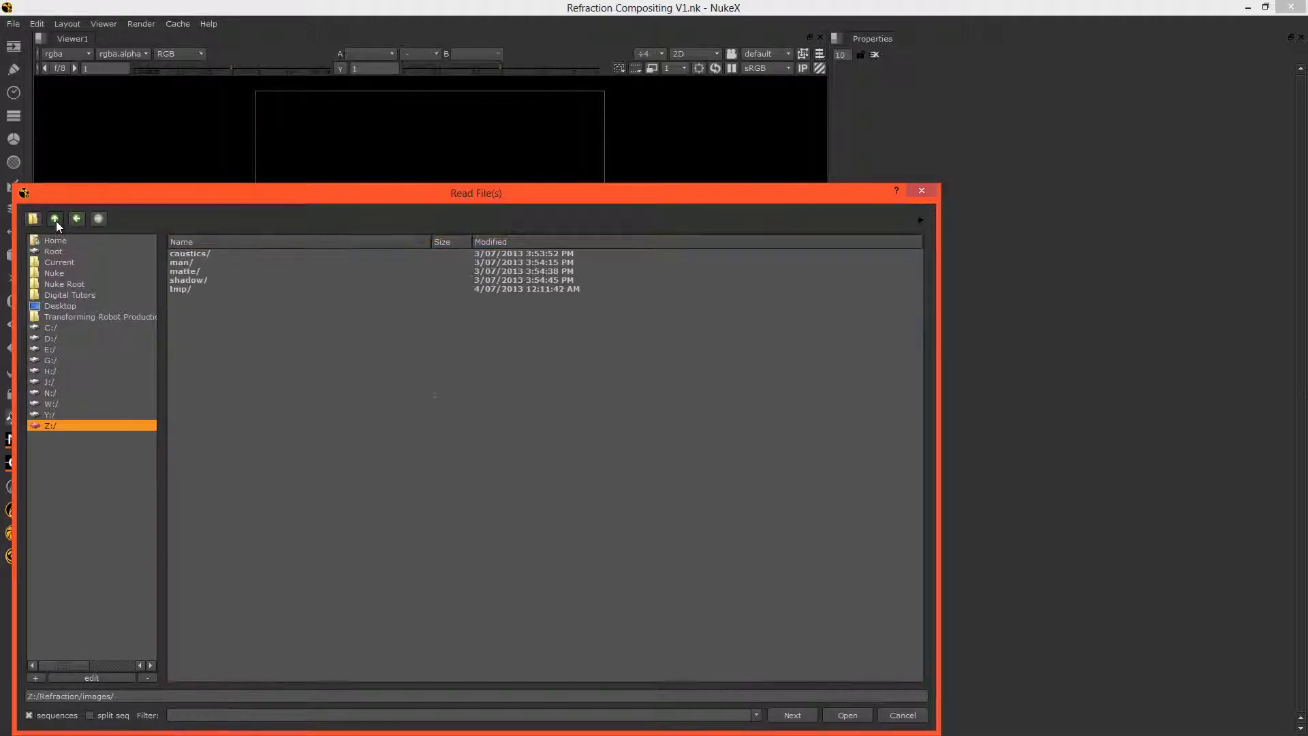
click(56, 221)
double_click(229, 309)
click(206, 257)
double_click(207, 256)
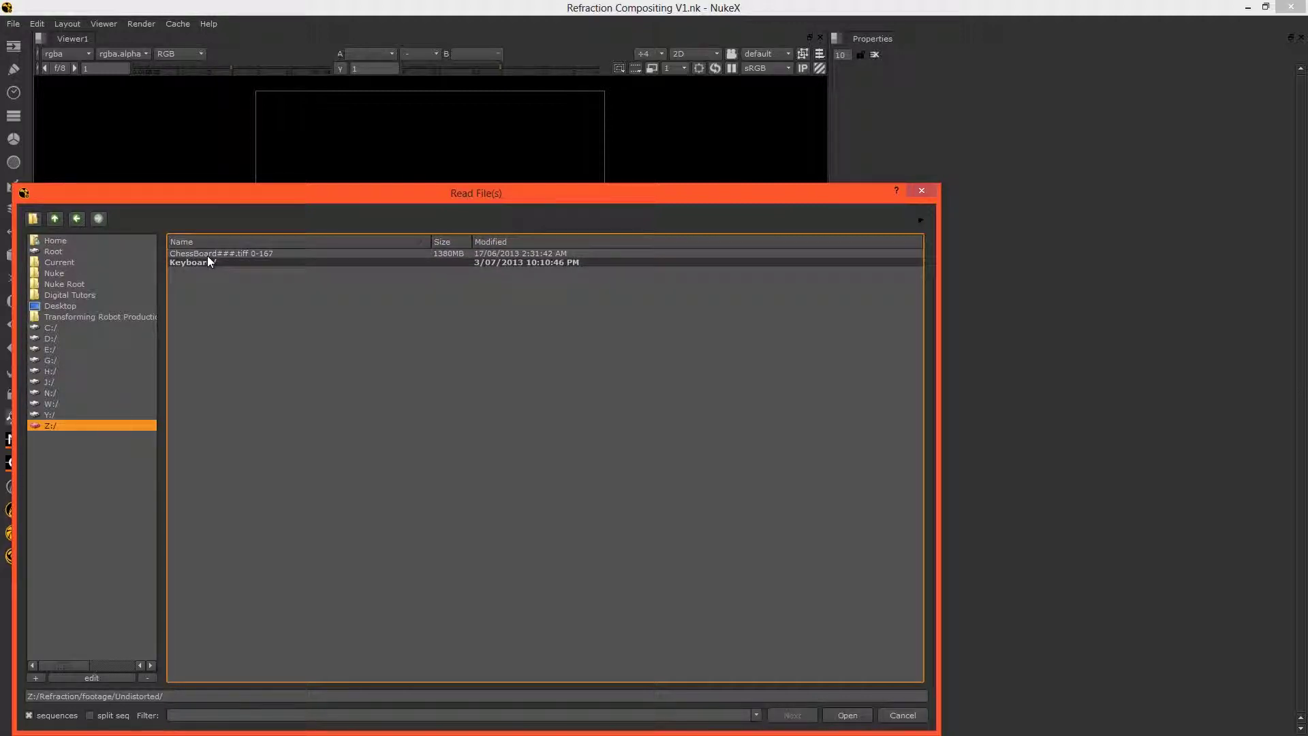
click(208, 253)
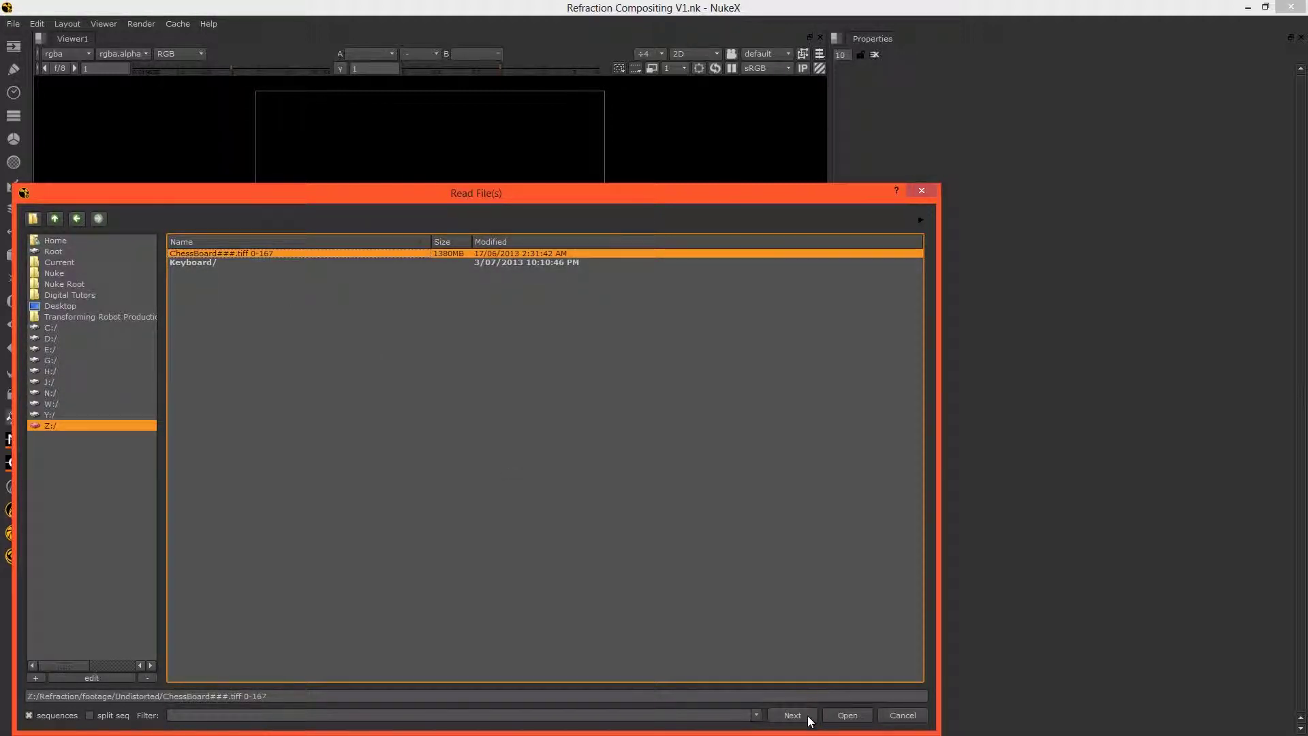
click(840, 715)
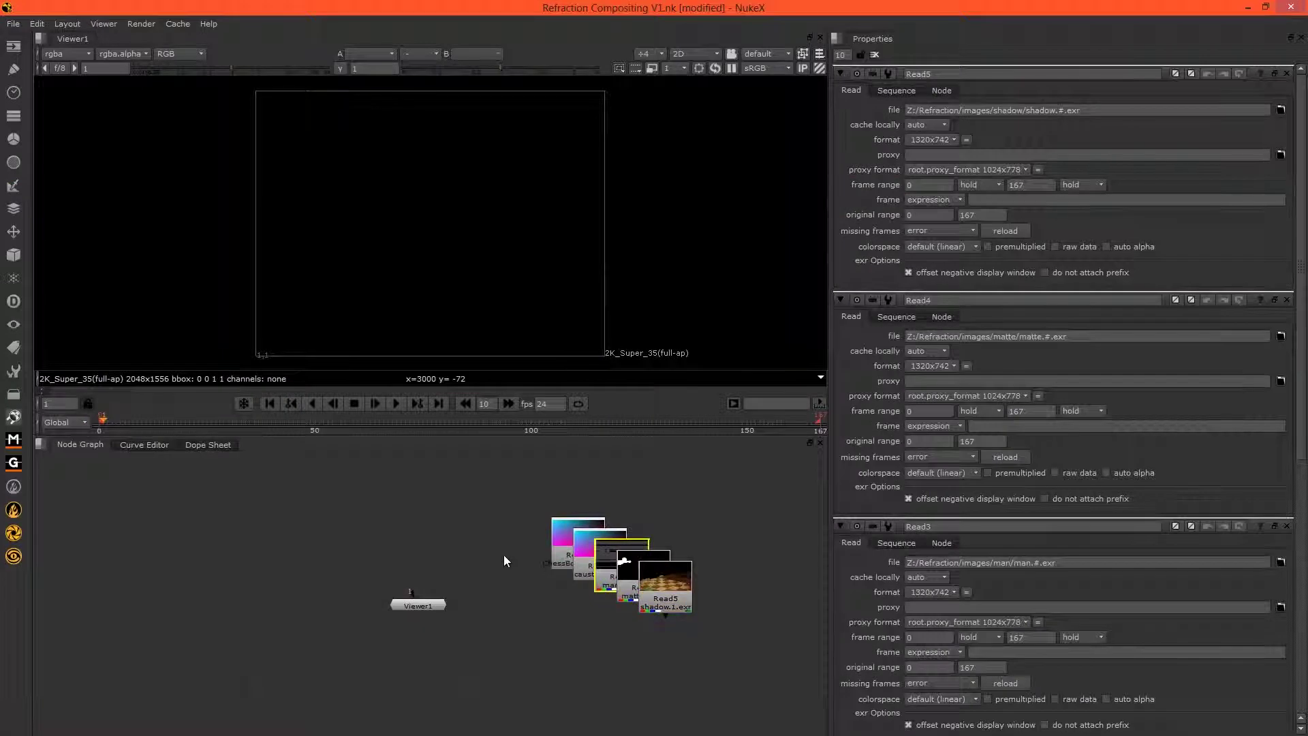
Spread the five Read nodes out in a row and show the ChessBoard footage in the viewer.
click(638, 604)
drag(672, 606, 468, 614)
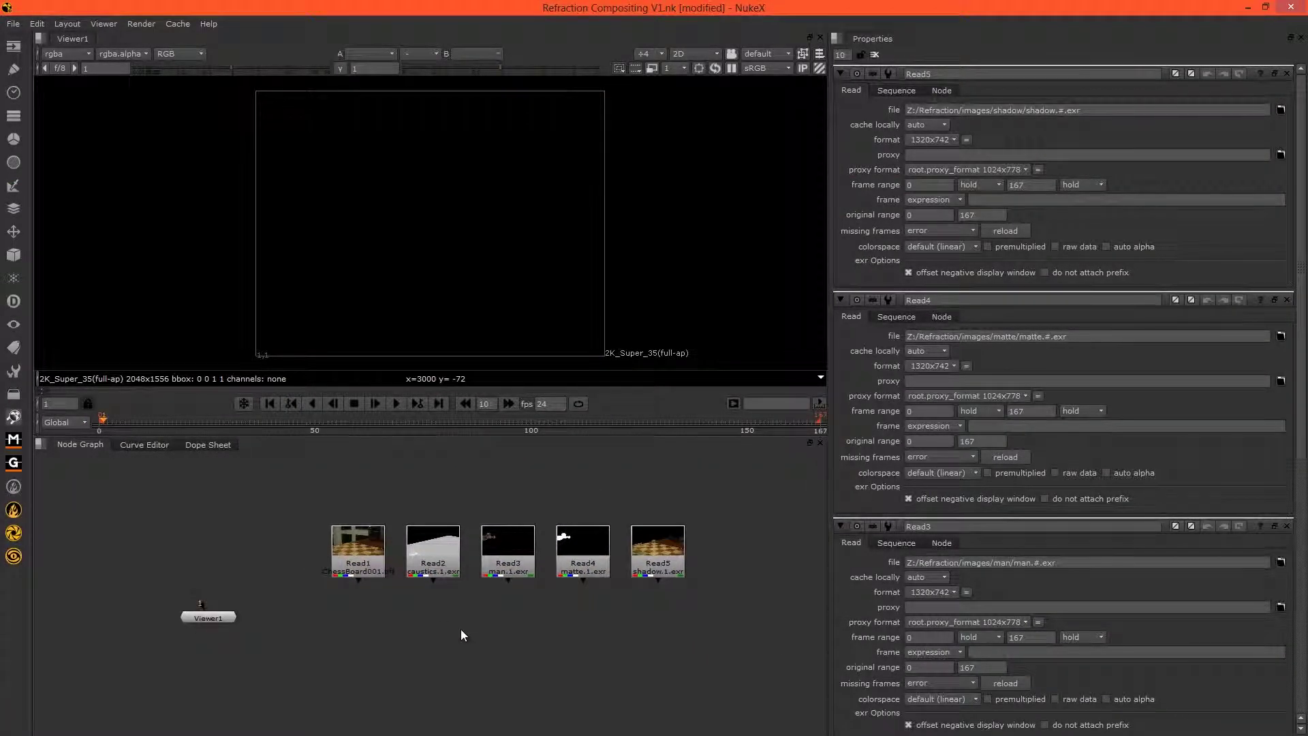
click(342, 562)
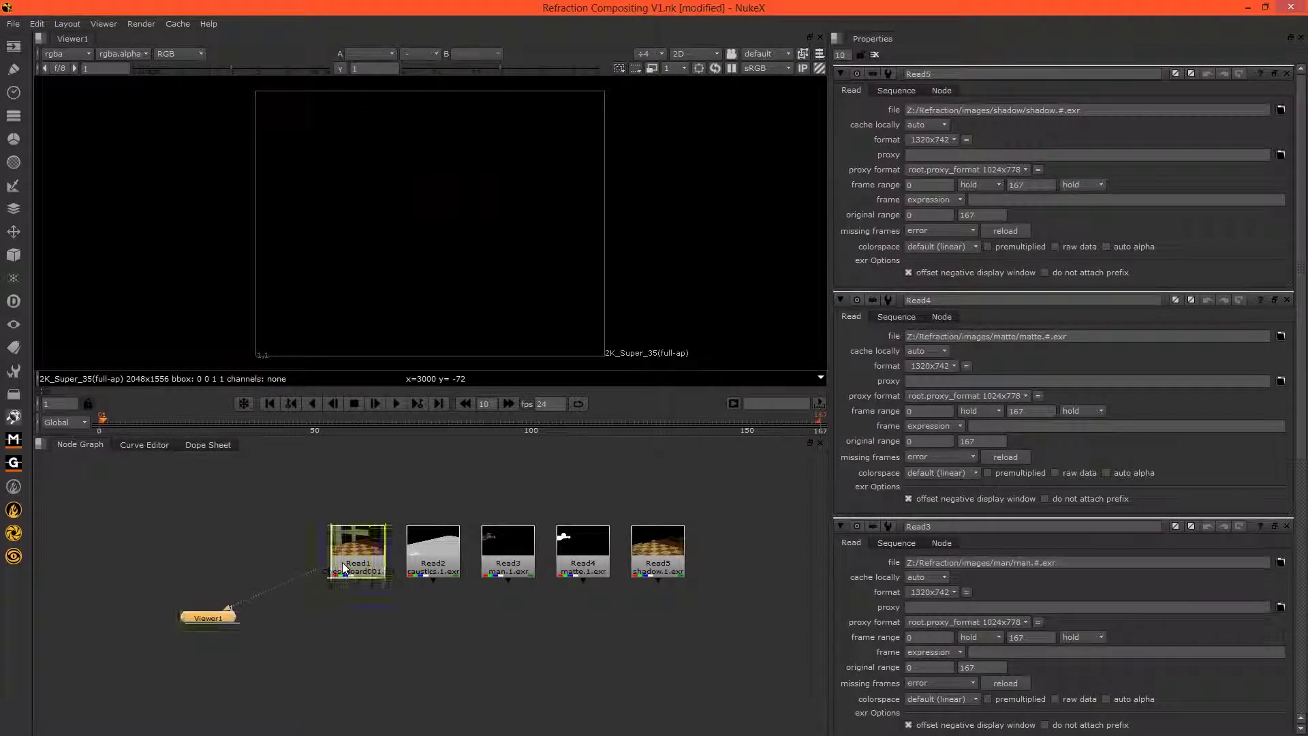
key(1)
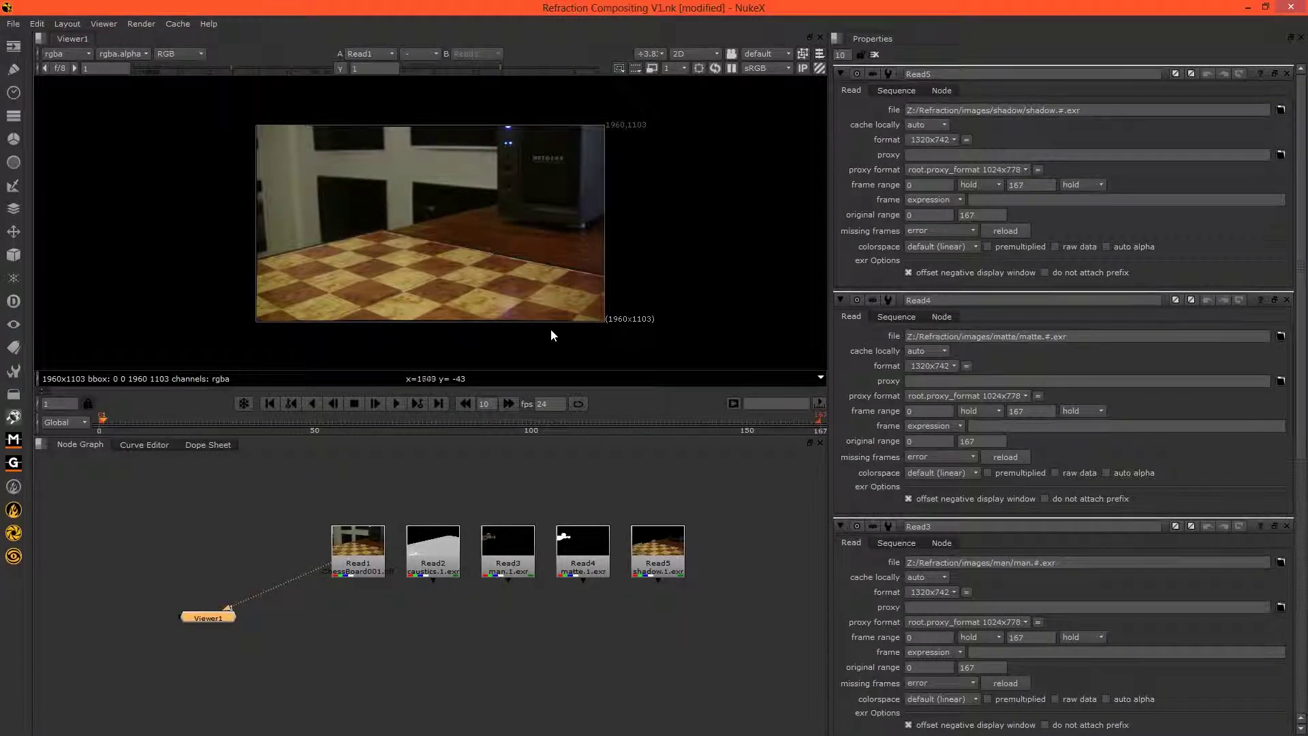
Check the caustics Read node's properties and set the project's full size format to 1320x742.
double_click(421, 565)
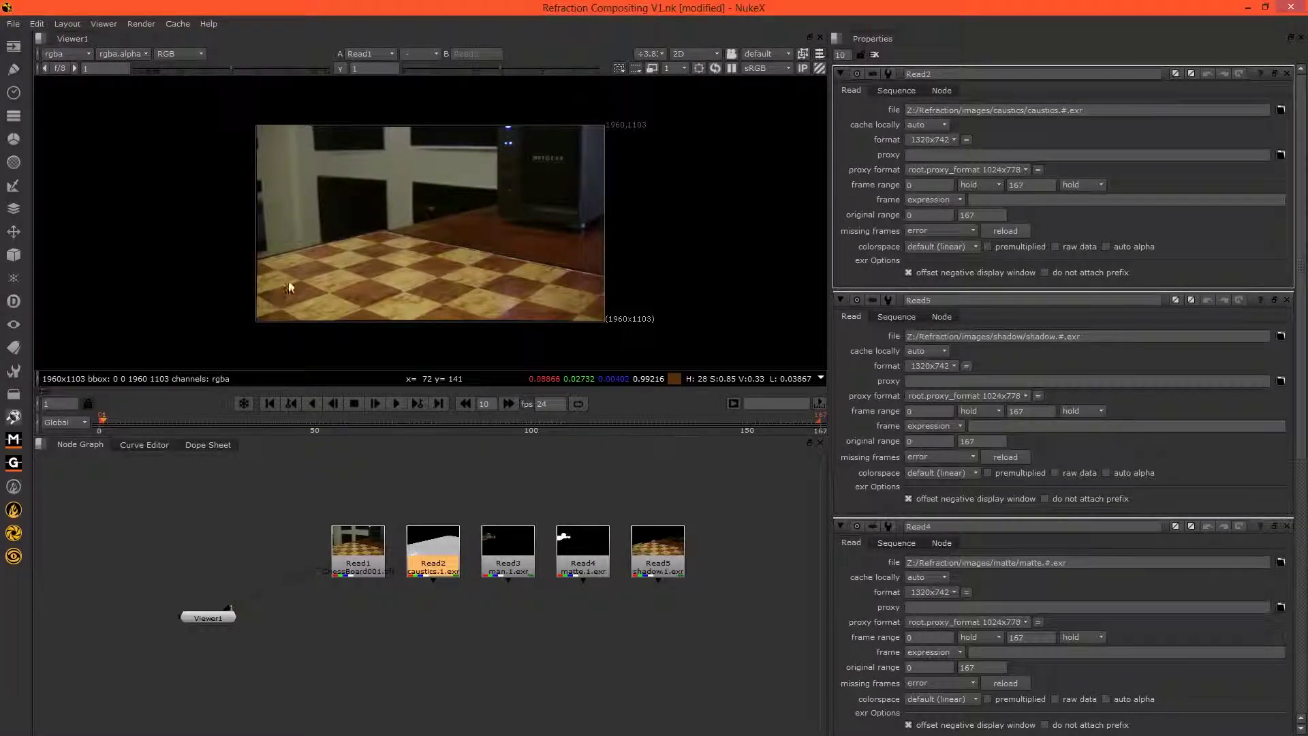
click(401, 633)
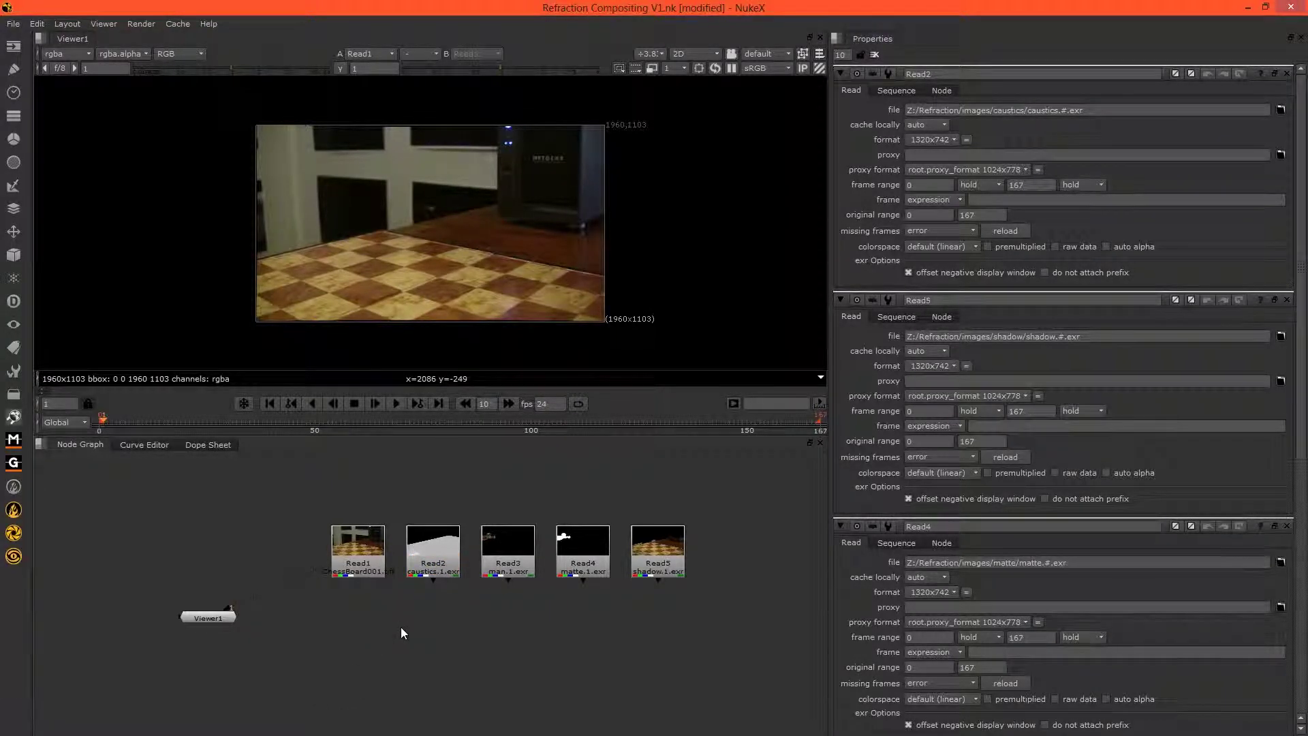
key(s)
click(962, 413)
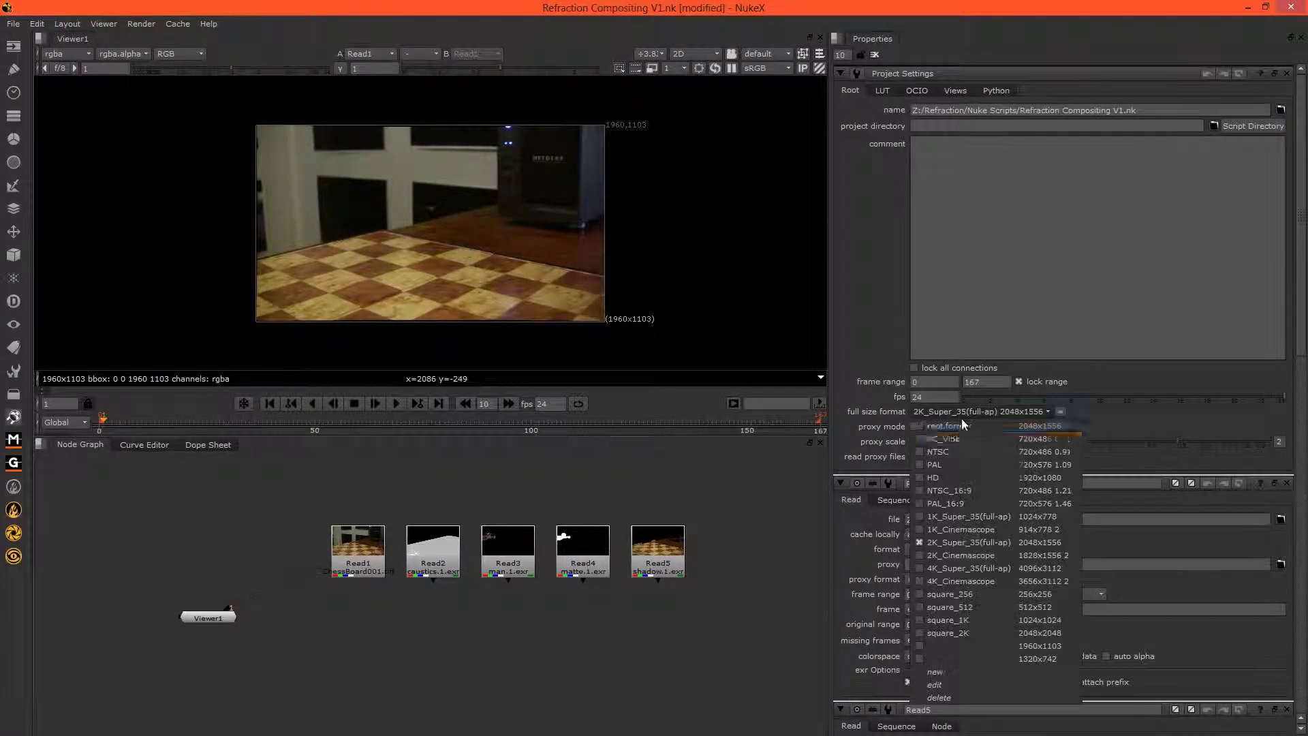
click(992, 656)
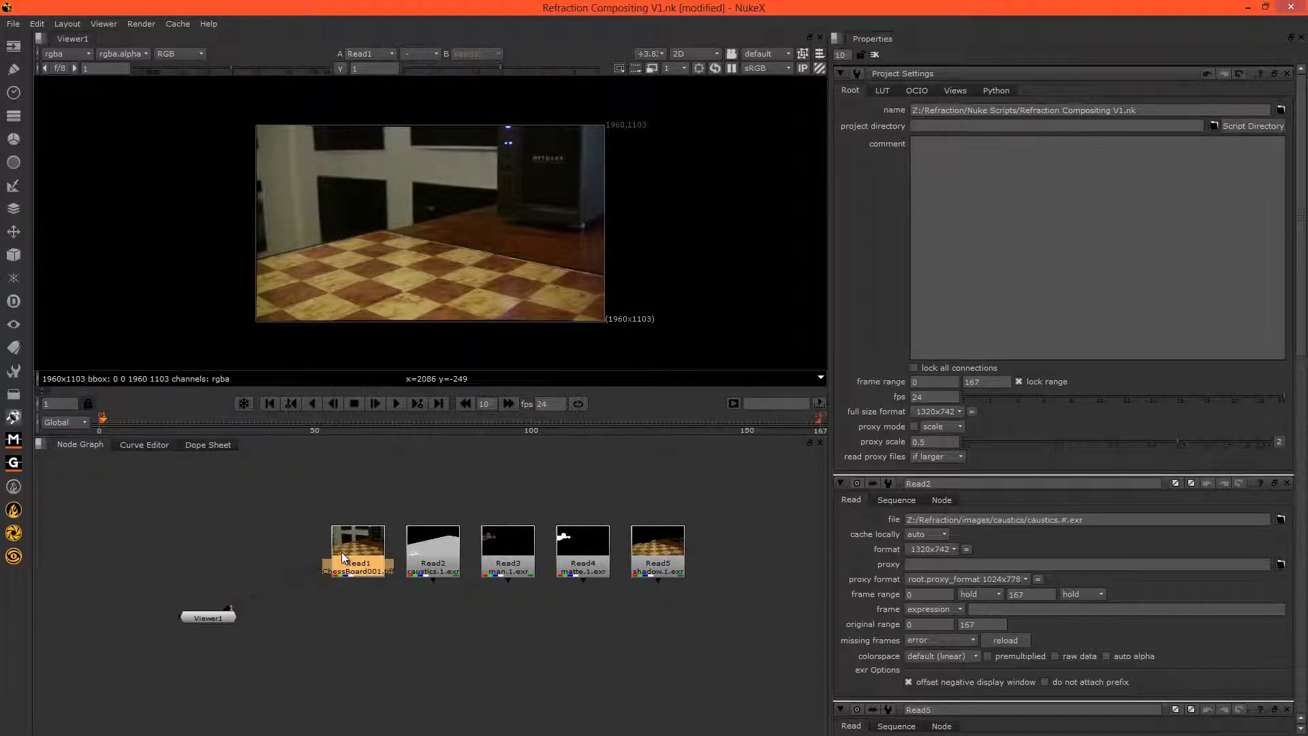
Add a Reformat node to the ChessBoard Read node.
key(Tab)
text(refor)
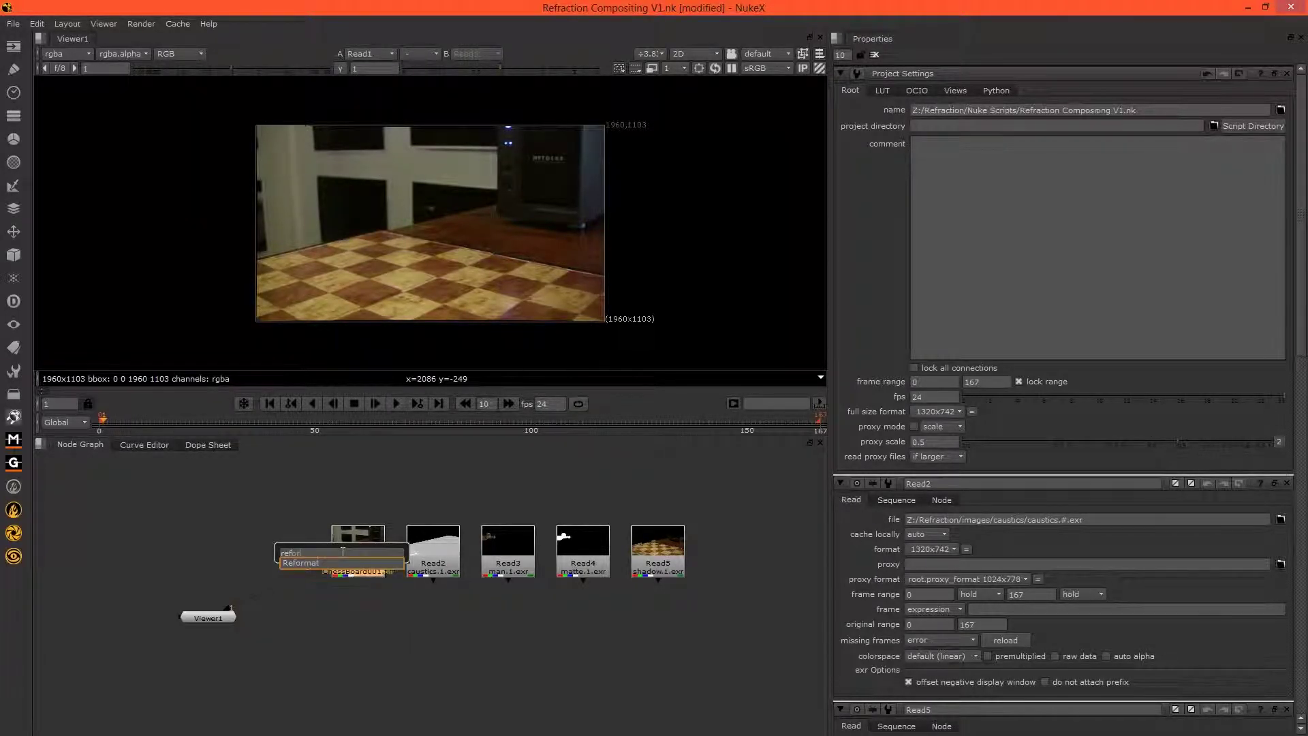
key(Return)
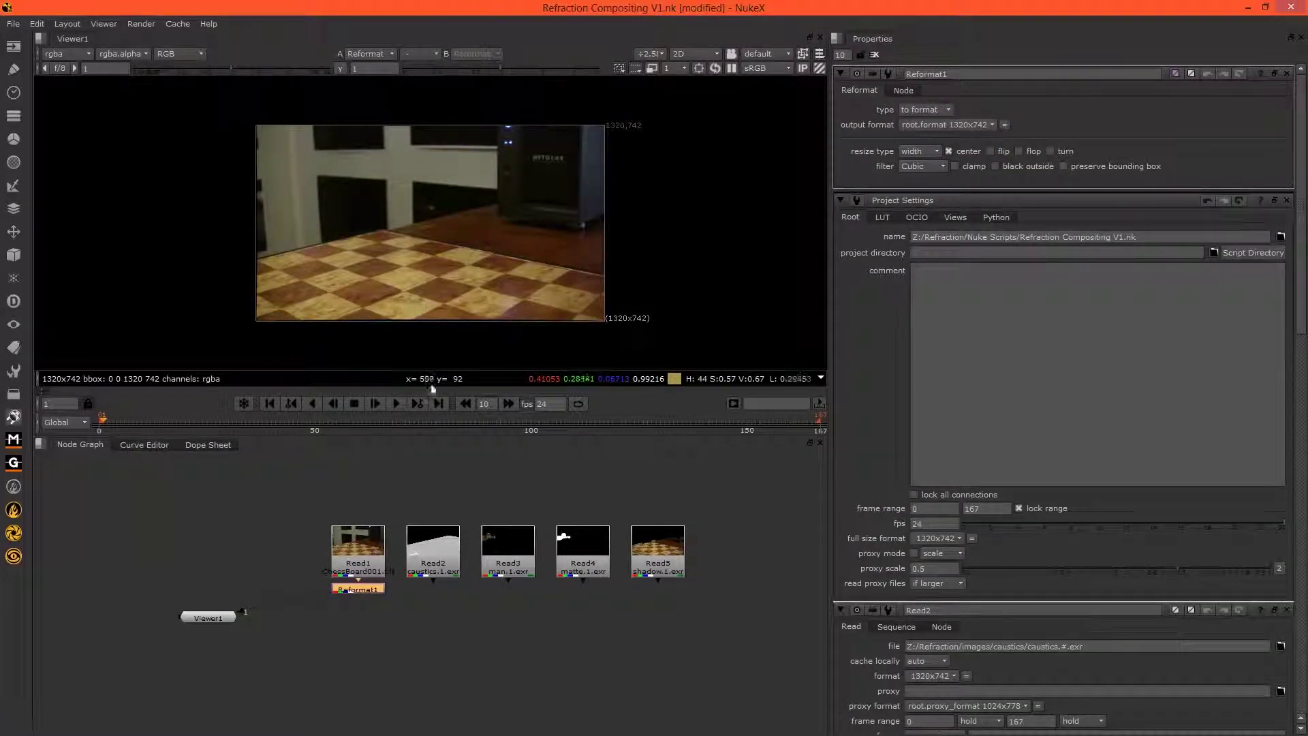
double_click(357, 548)
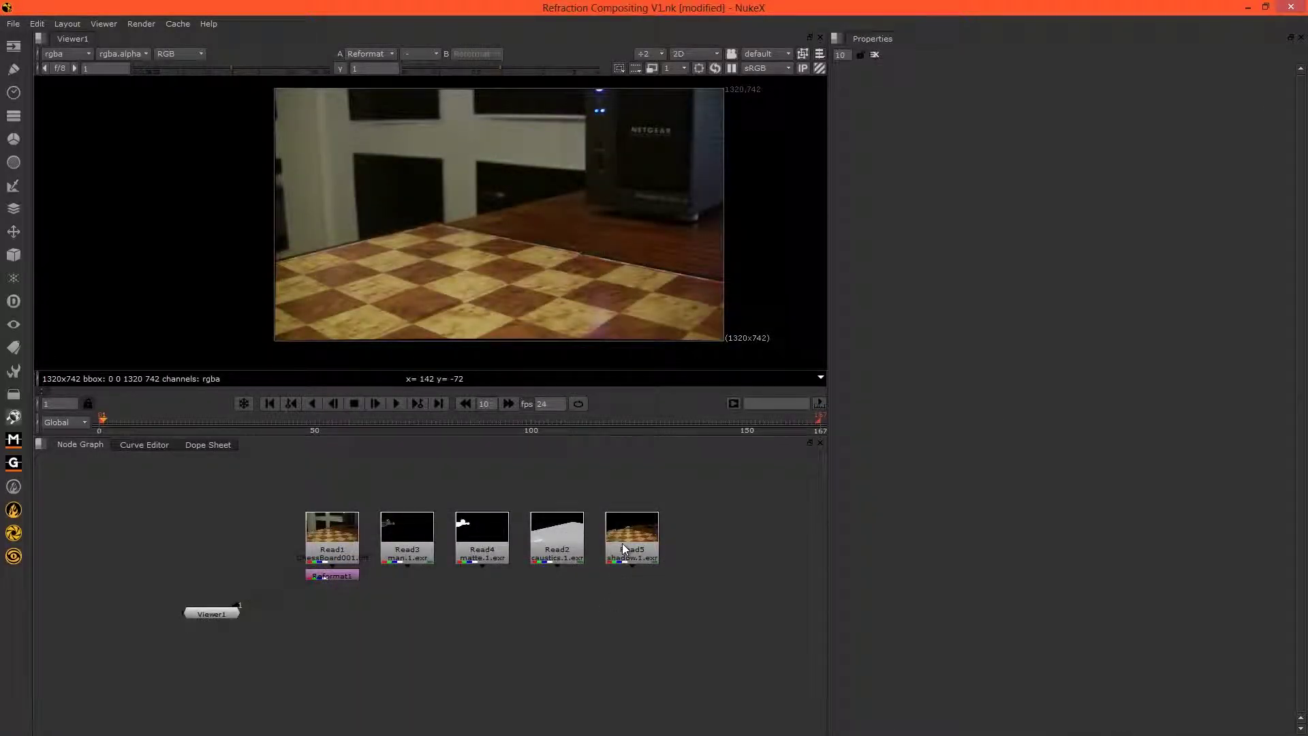
Place the shadow Read node to the left of the ChessBoard node and view its SHD_shadow1_rendercam layer.
key(1)
drag(623, 542, 261, 542)
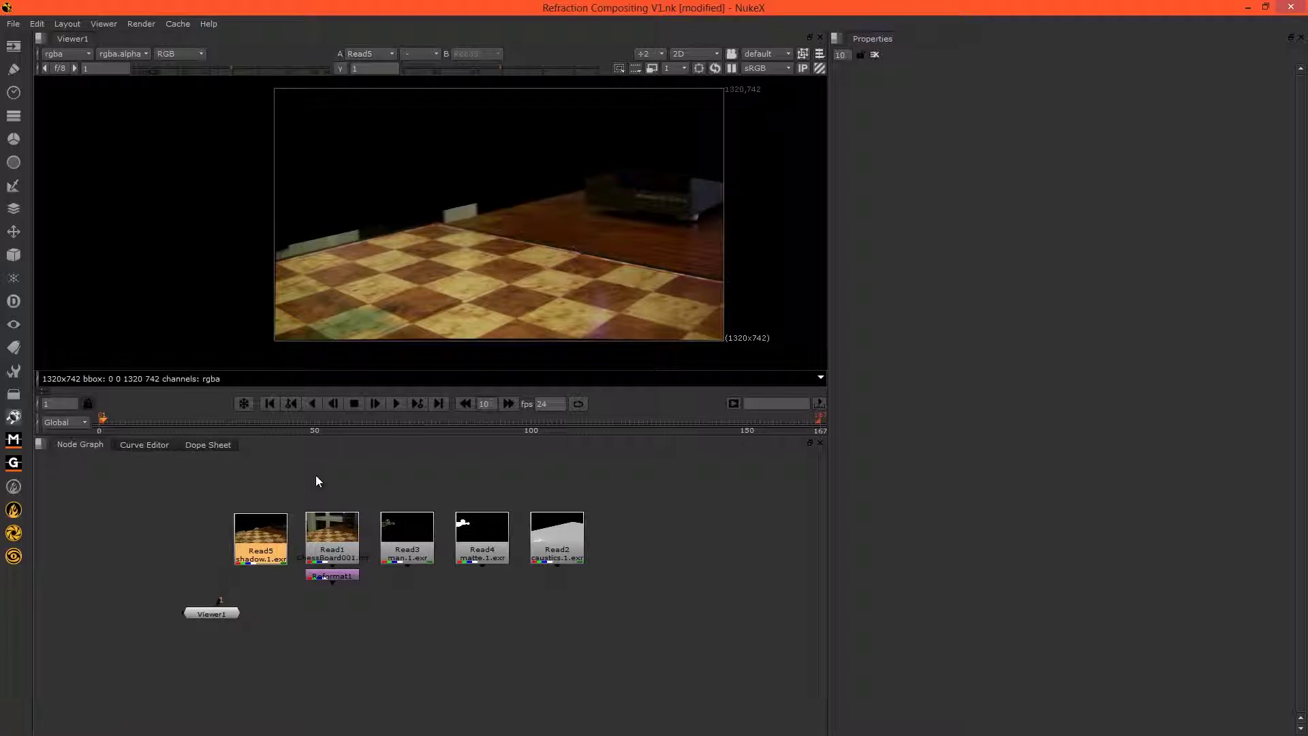
click(84, 56)
click(86, 116)
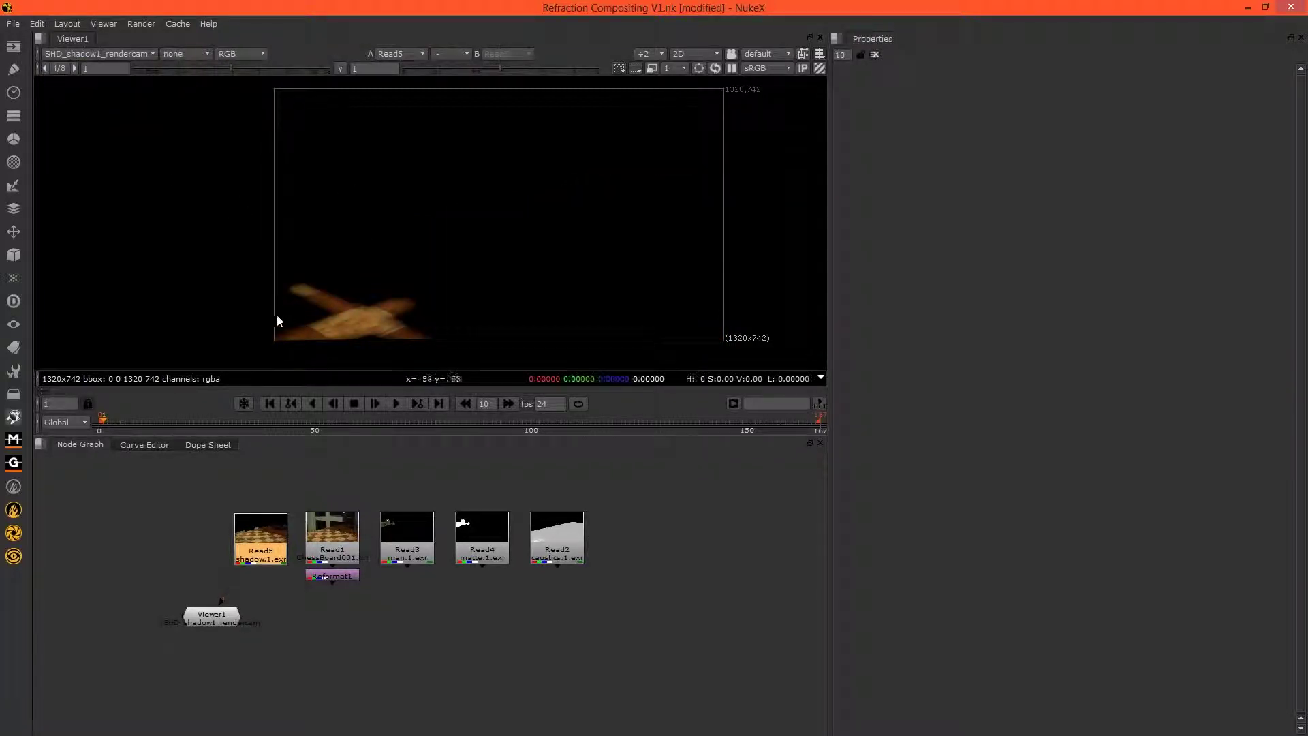
Add a Merge node above the Viewer, with A fed by the Reformat node and B by the shadow Read node.
drag(249, 624, 359, 695)
click(351, 629)
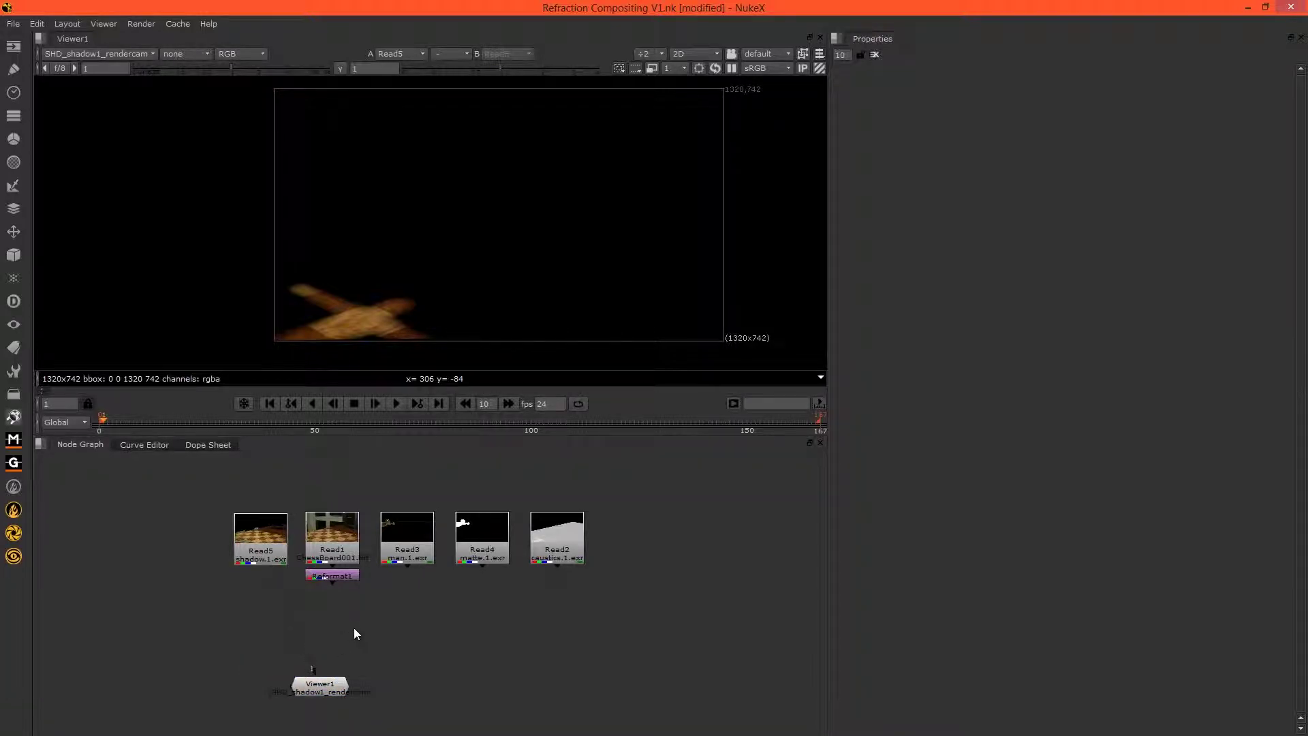
key(m)
drag(353, 628, 333, 631)
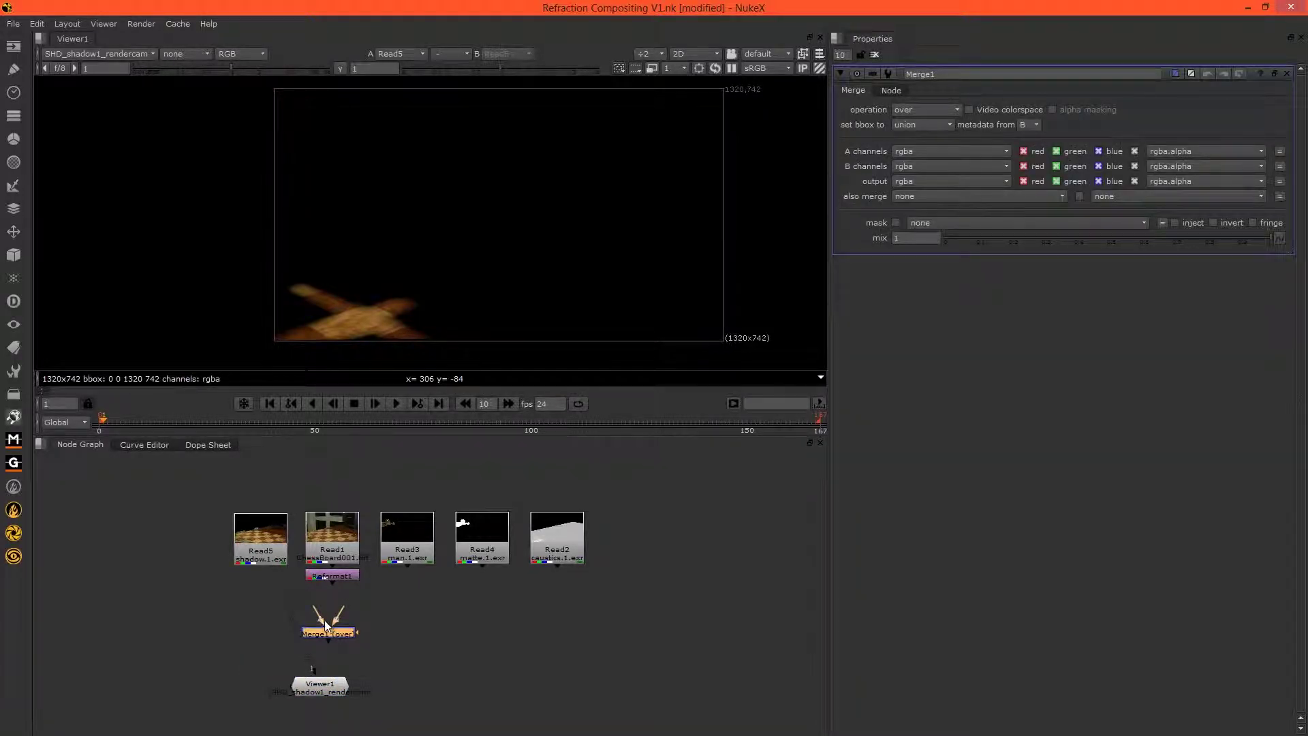
drag(336, 582, 261, 538)
Set the Merge node's B channels to SHD_shadow1_rendercam and its operation to minus.
click(952, 180)
mouse_move(958, 233)
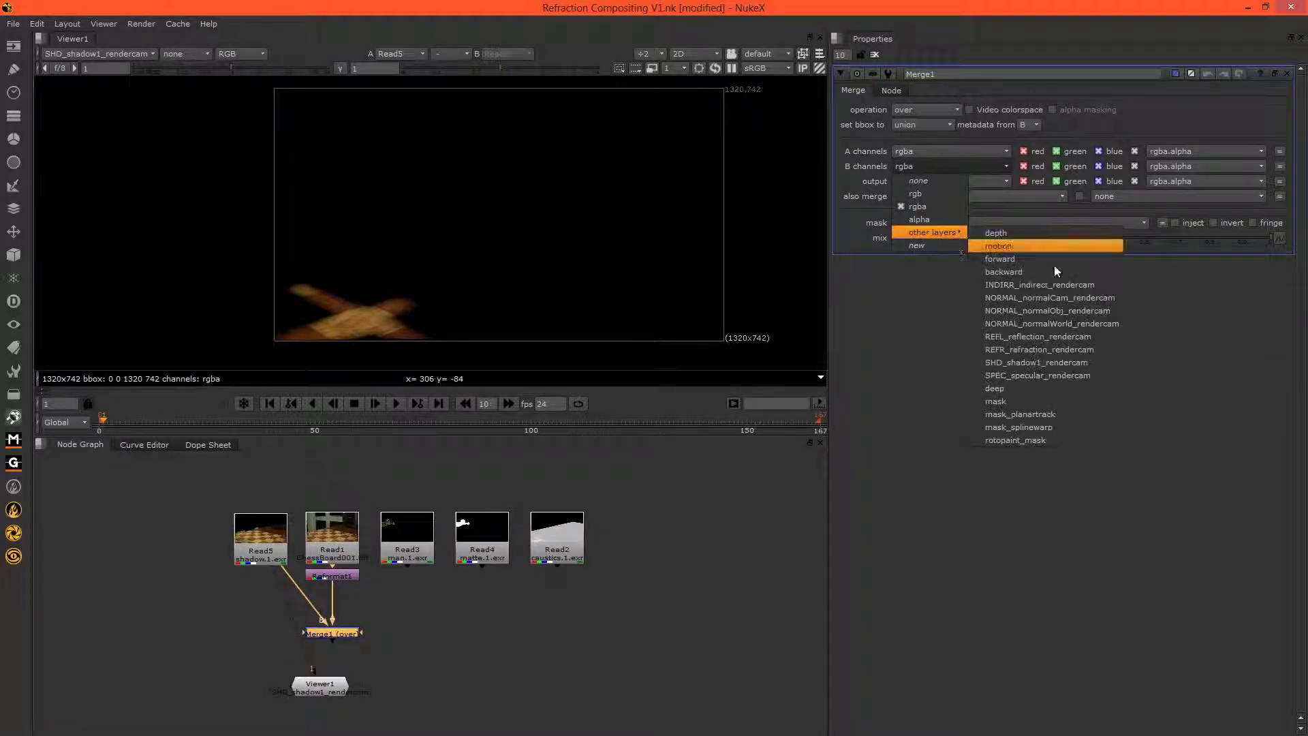
click(1060, 362)
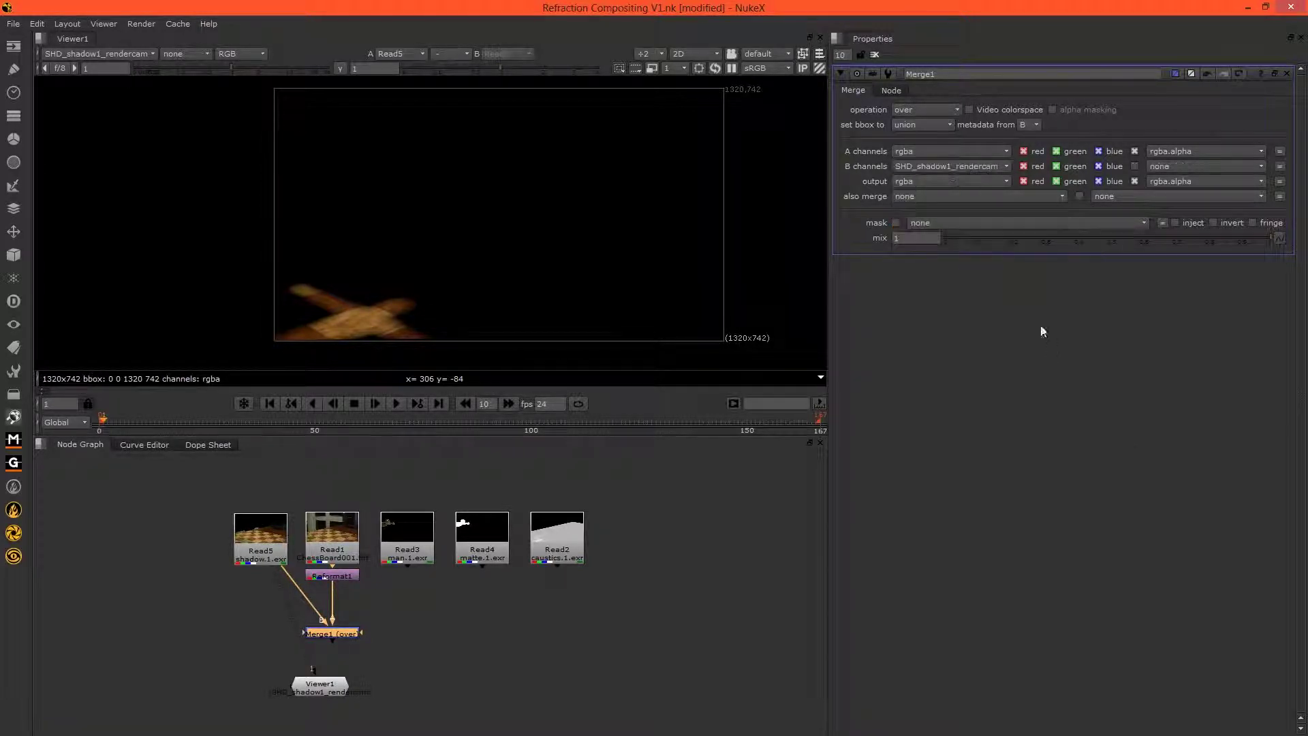
click(903, 108)
click(920, 262)
View the shadow Merge result in the rgba layer at frame 59.
key(1)
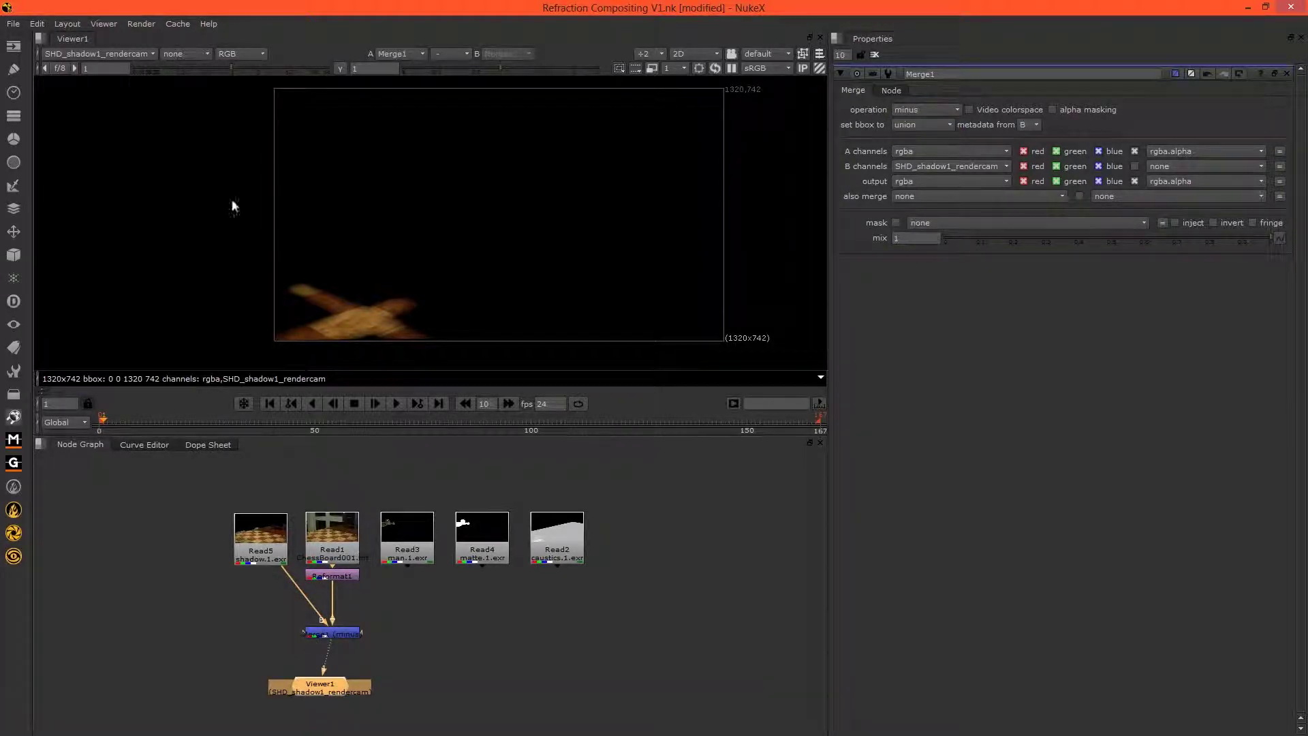
click(153, 55)
click(129, 89)
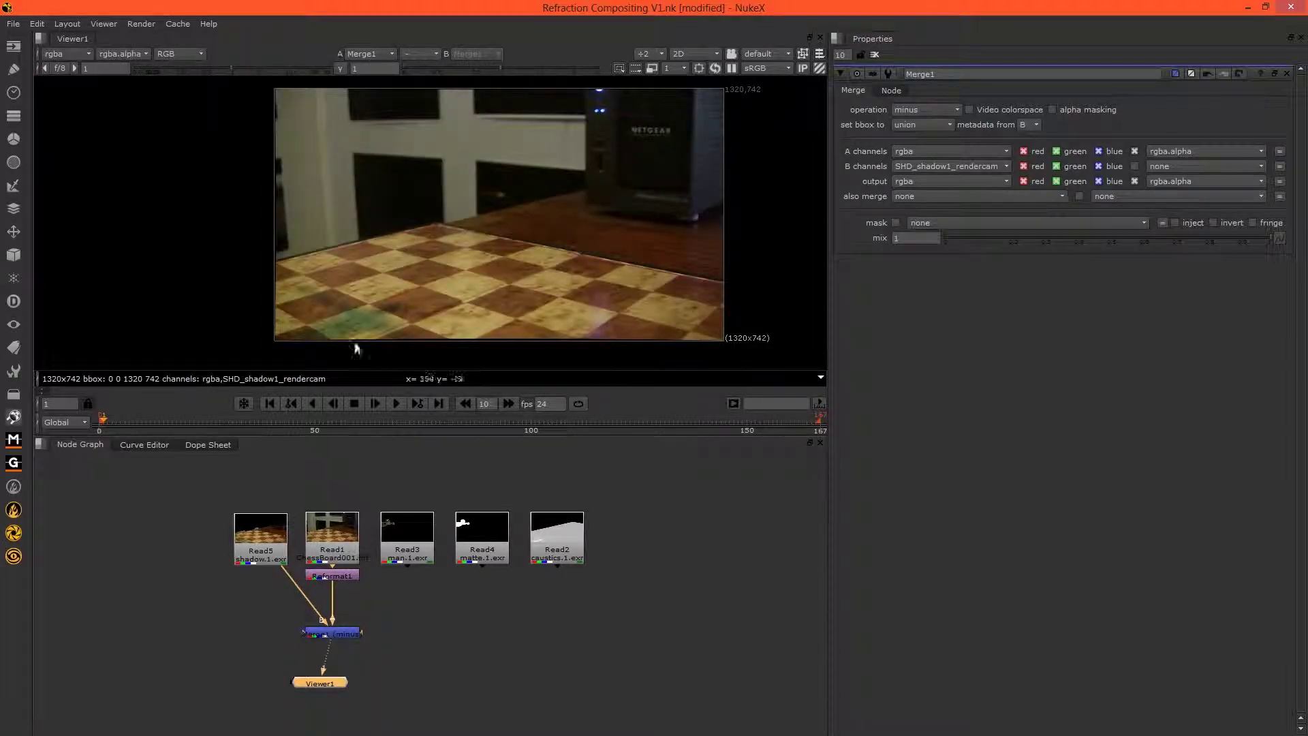
click(353, 417)
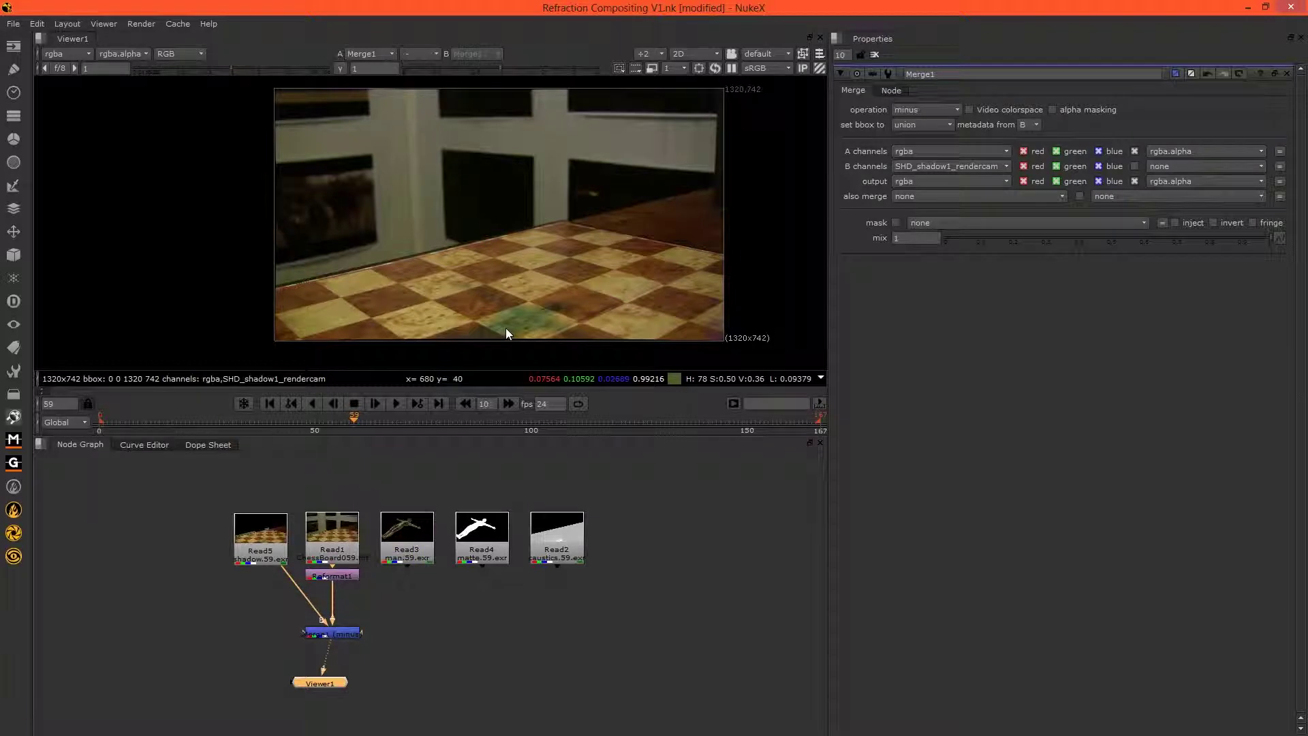
Add a Grade node after the shadow Read node, with channels SHD_shadow1_rendercam and multiply 0.72.
click(259, 546)
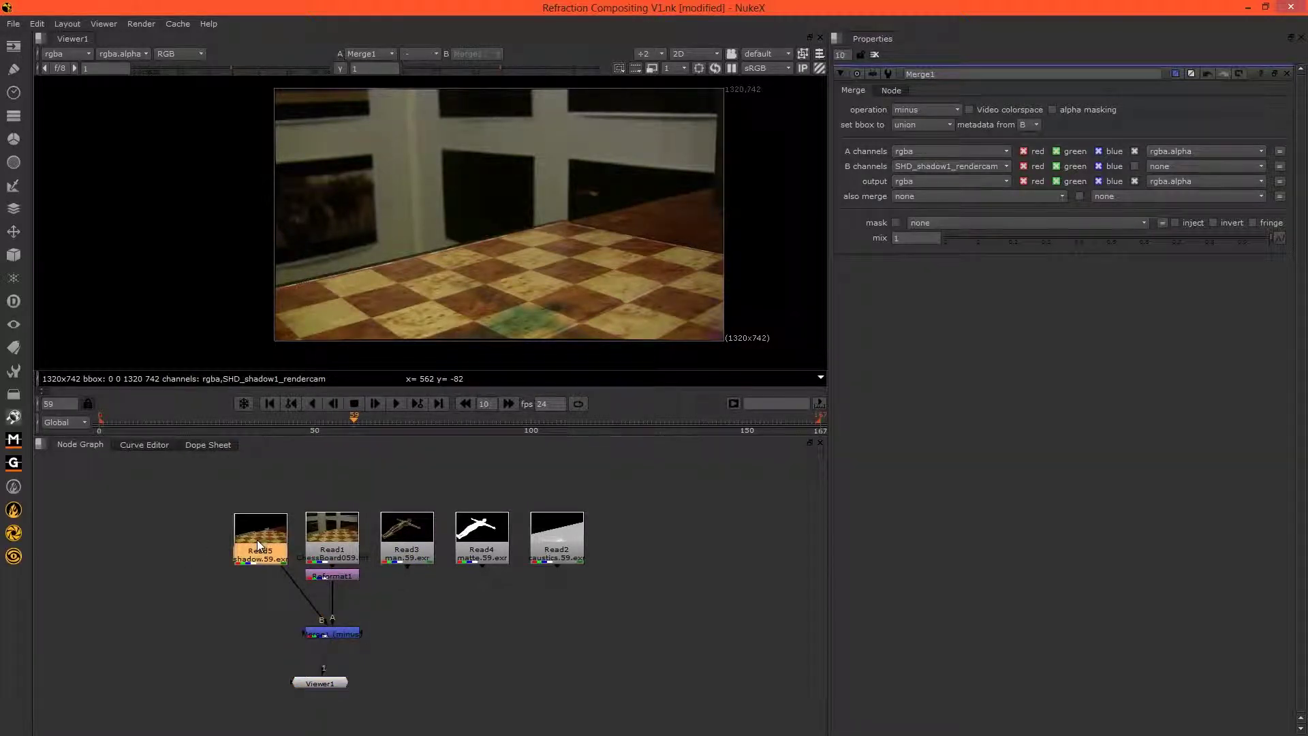
key(g)
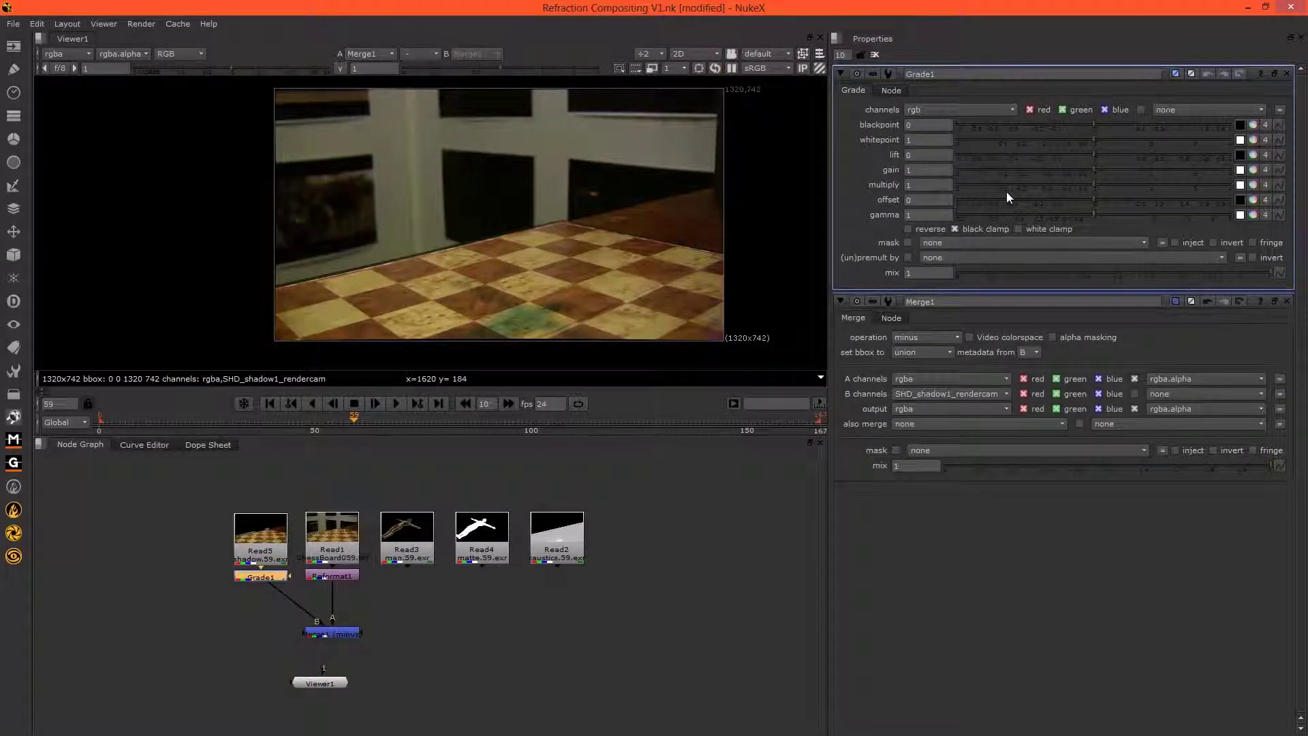
drag(1093, 186, 1061, 186)
click(949, 111)
click(954, 175)
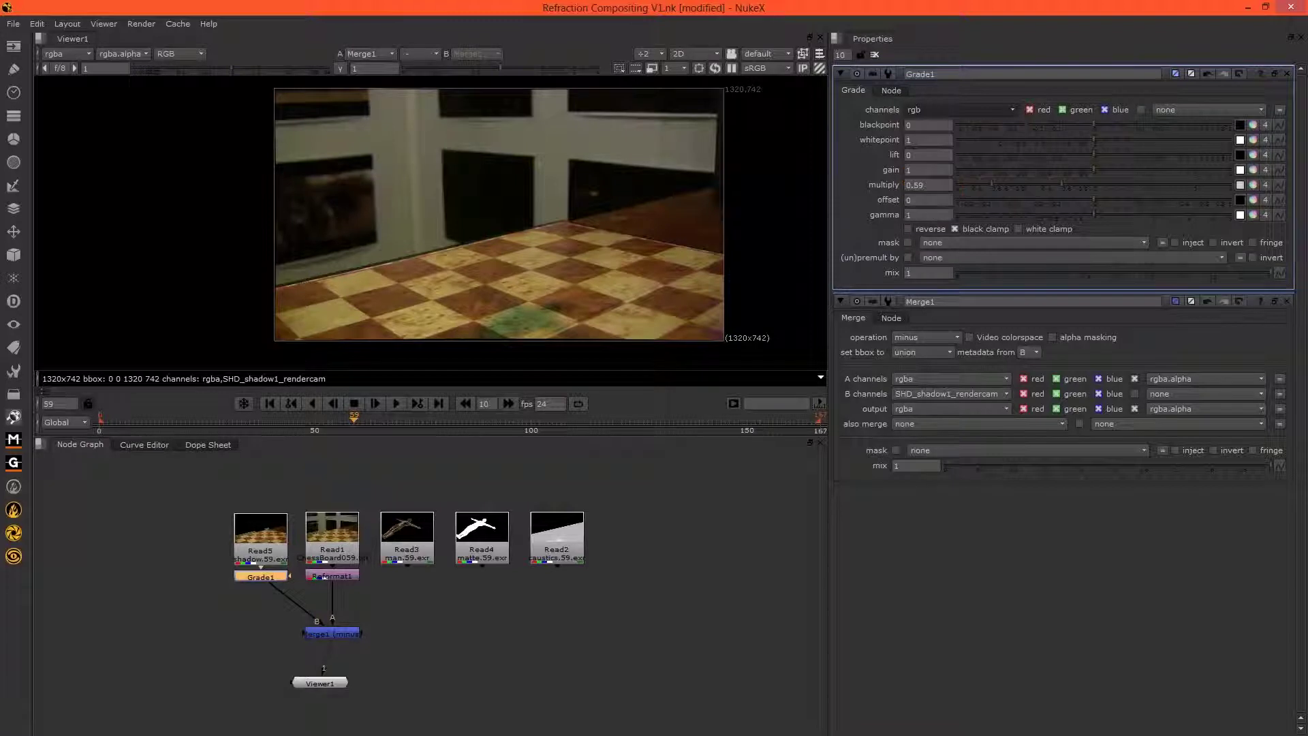
mouse_move(1067, 182)
mouse_down()
mouse_move(1089, 189)
mouse_move(1069, 188)
mouse_up()
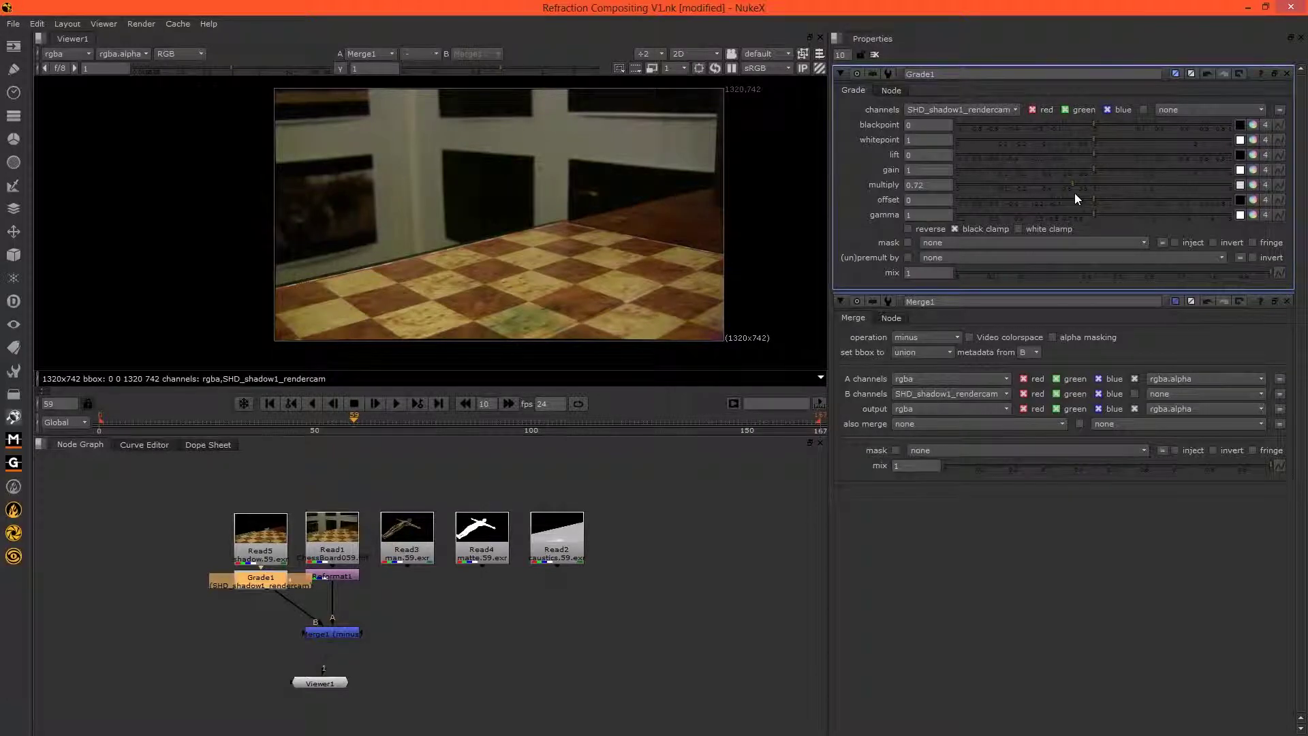
Add a second Merge node with A fed by the caustics Read node and B by the first Merge, and view it.
click(539, 621)
drag(327, 691, 339, 694)
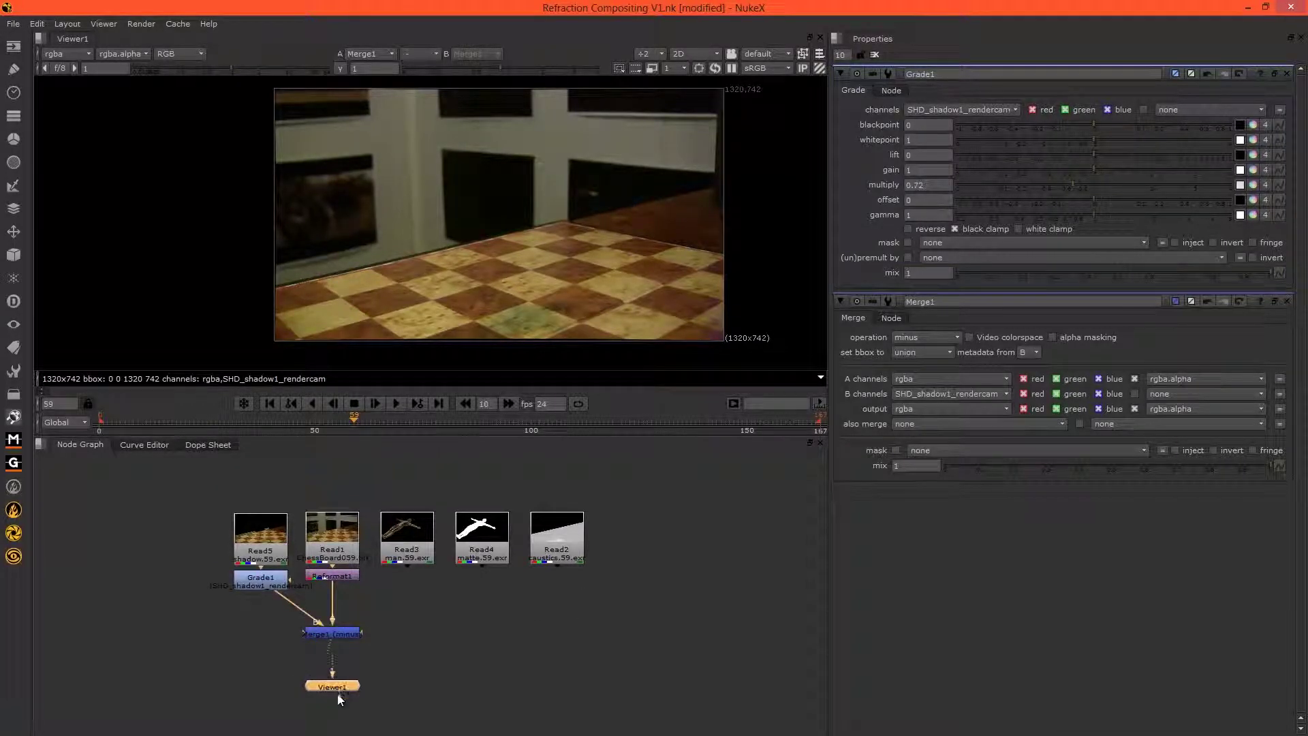
click(399, 648)
drag(427, 611, 501, 626)
key(m)
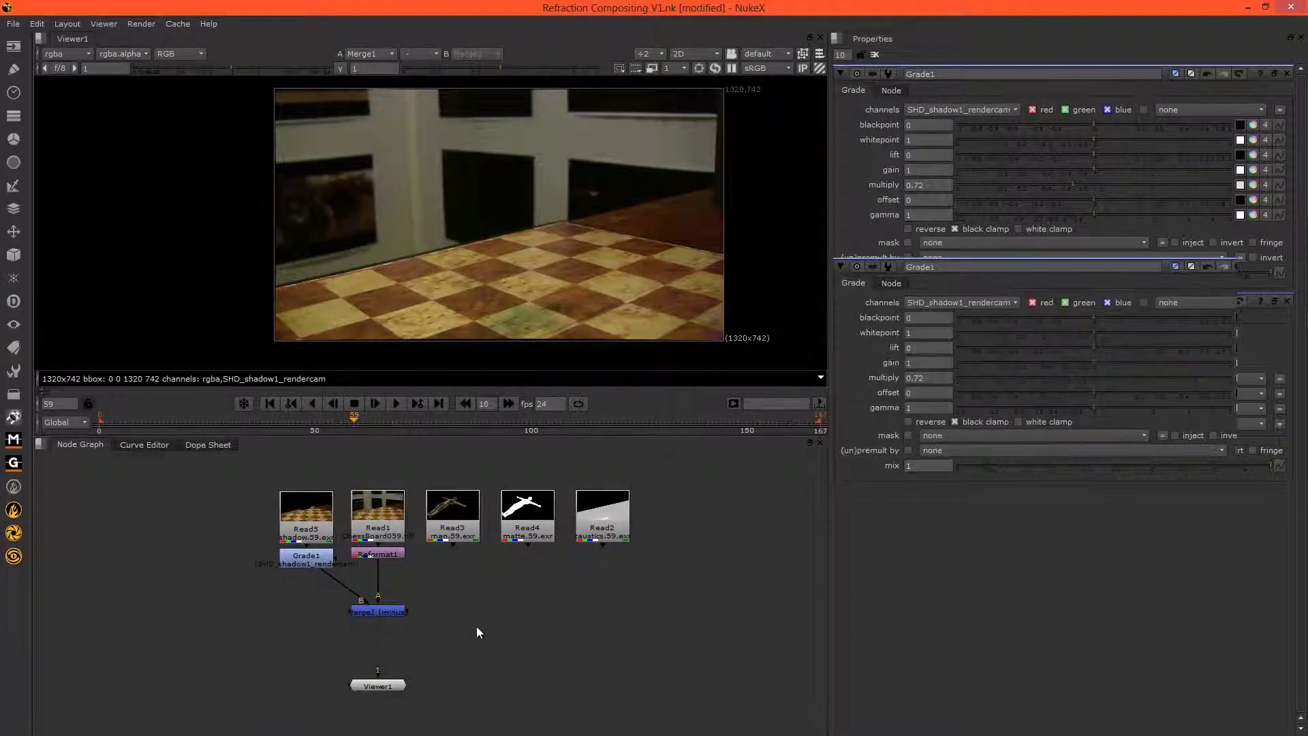
drag(492, 642, 599, 539)
click(444, 644)
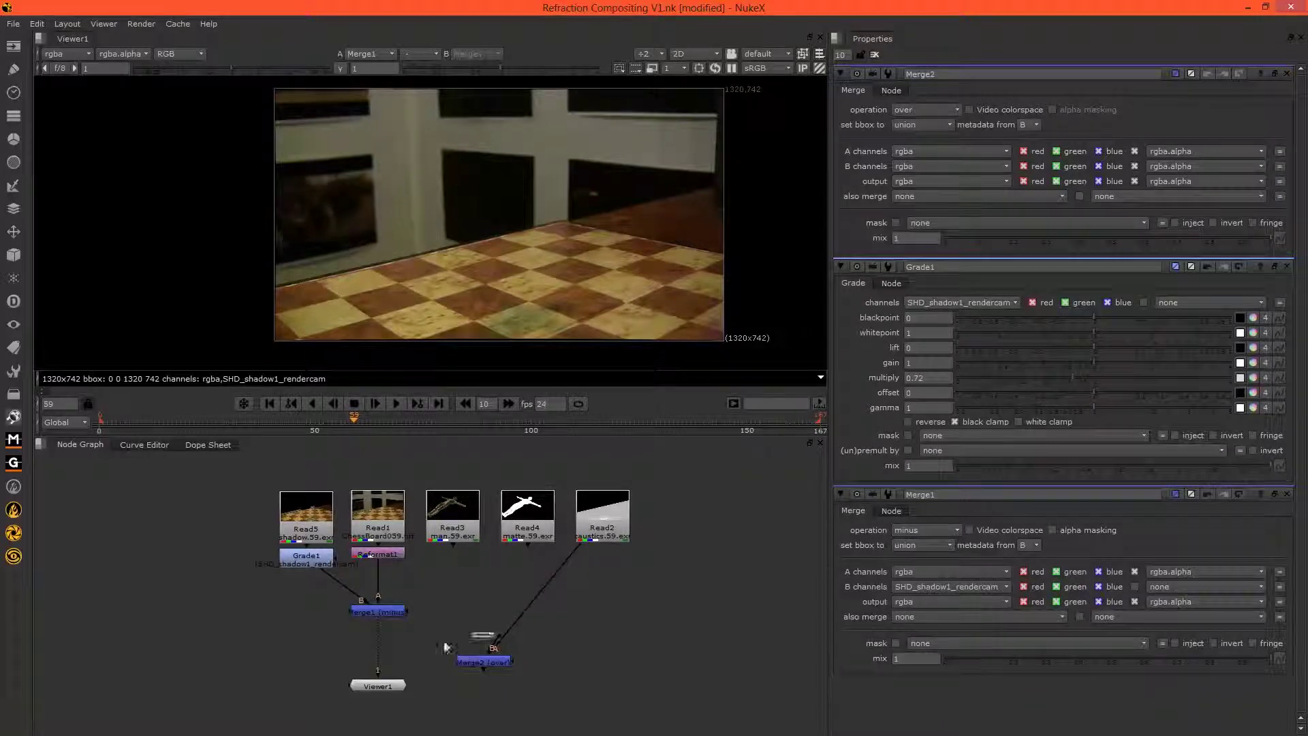
drag(491, 641, 390, 615)
drag(467, 665, 451, 634)
key(1)
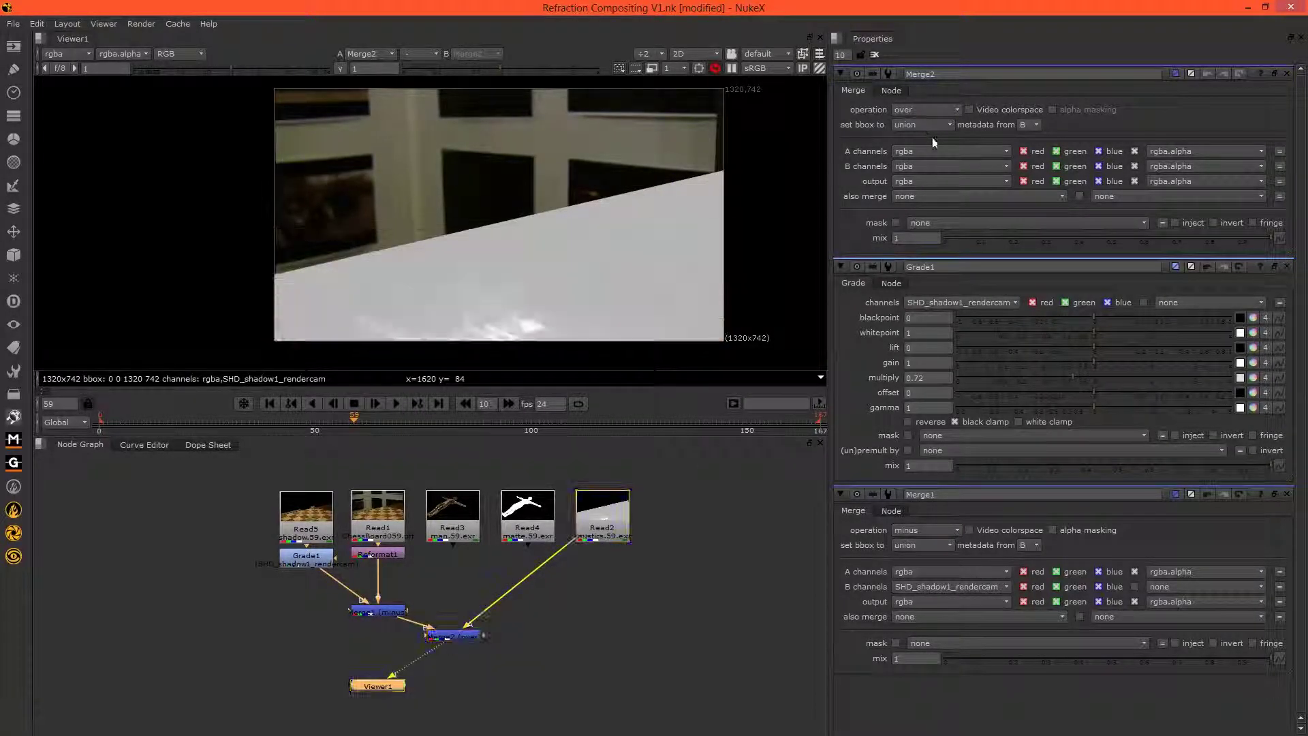
Examine the caustics Read node's INDIRR_indirect_rendercam layer in the viewer and return the viewer to the second Merge node.
click(925, 147)
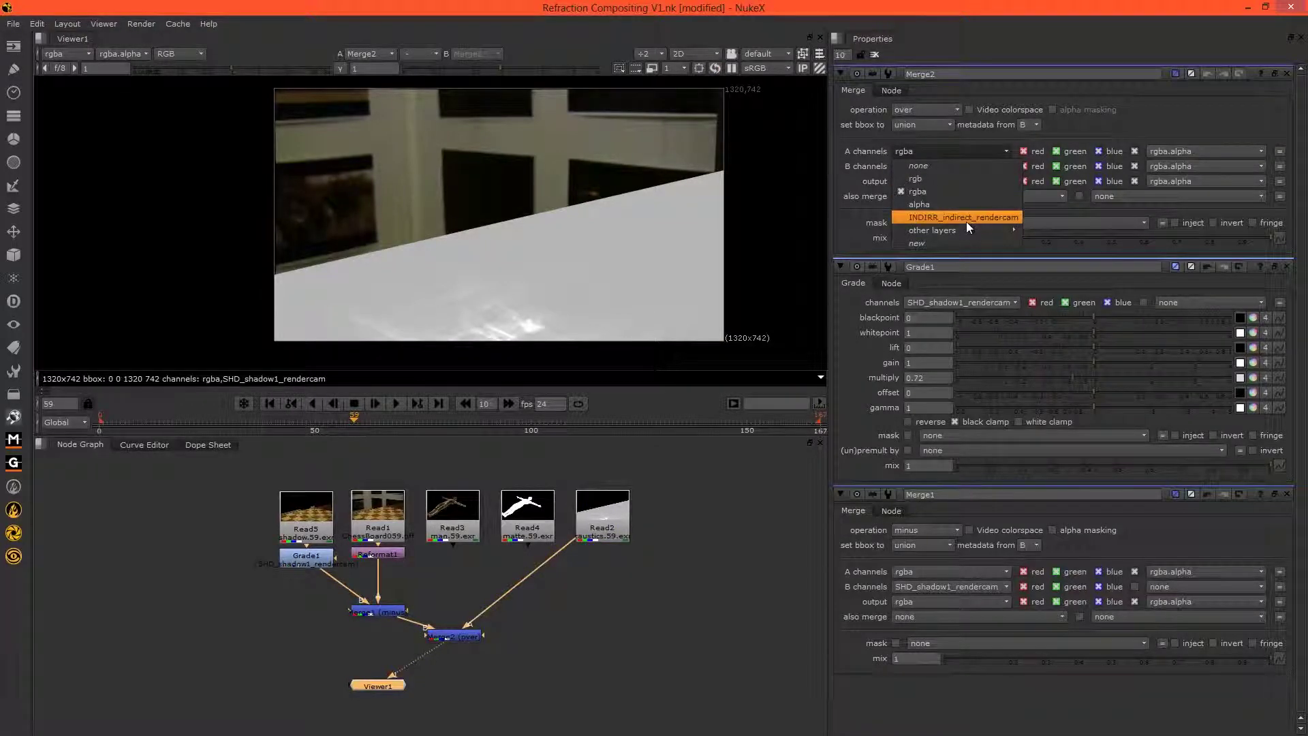
click(625, 543)
click(617, 535)
key(1)
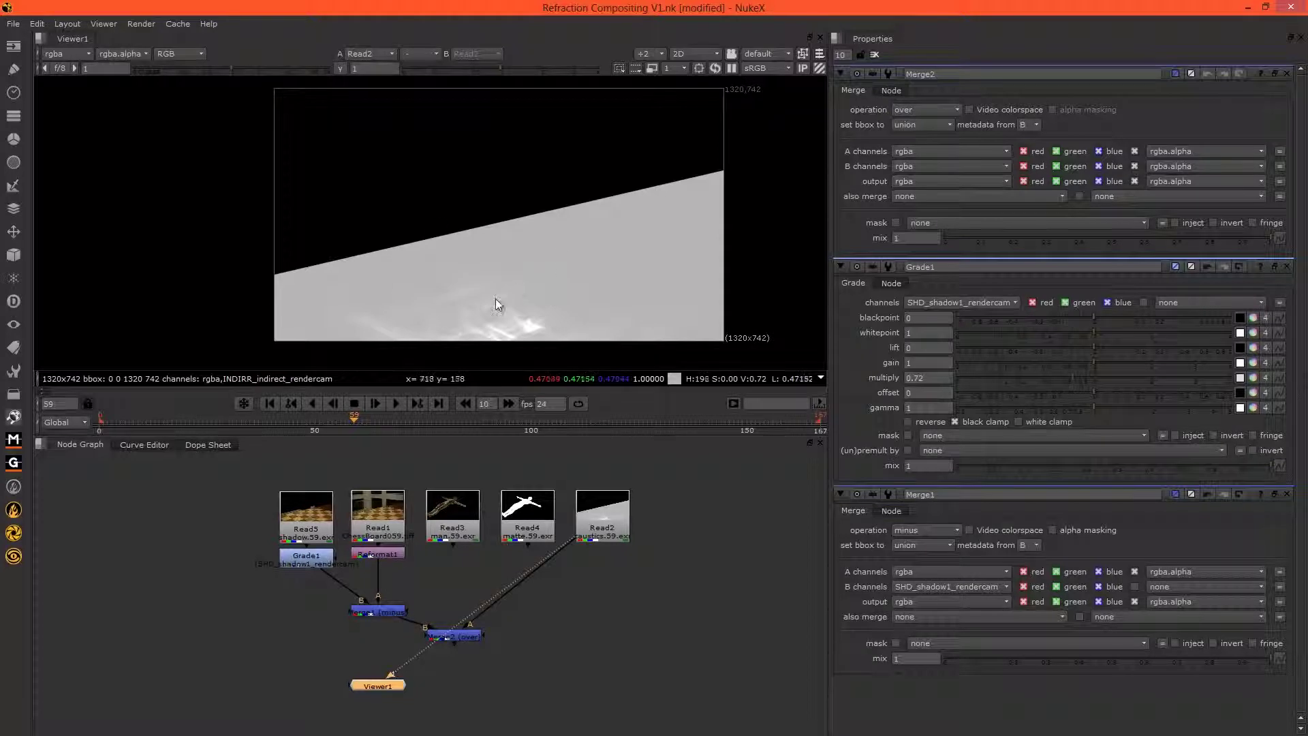
click(66, 53)
click(102, 119)
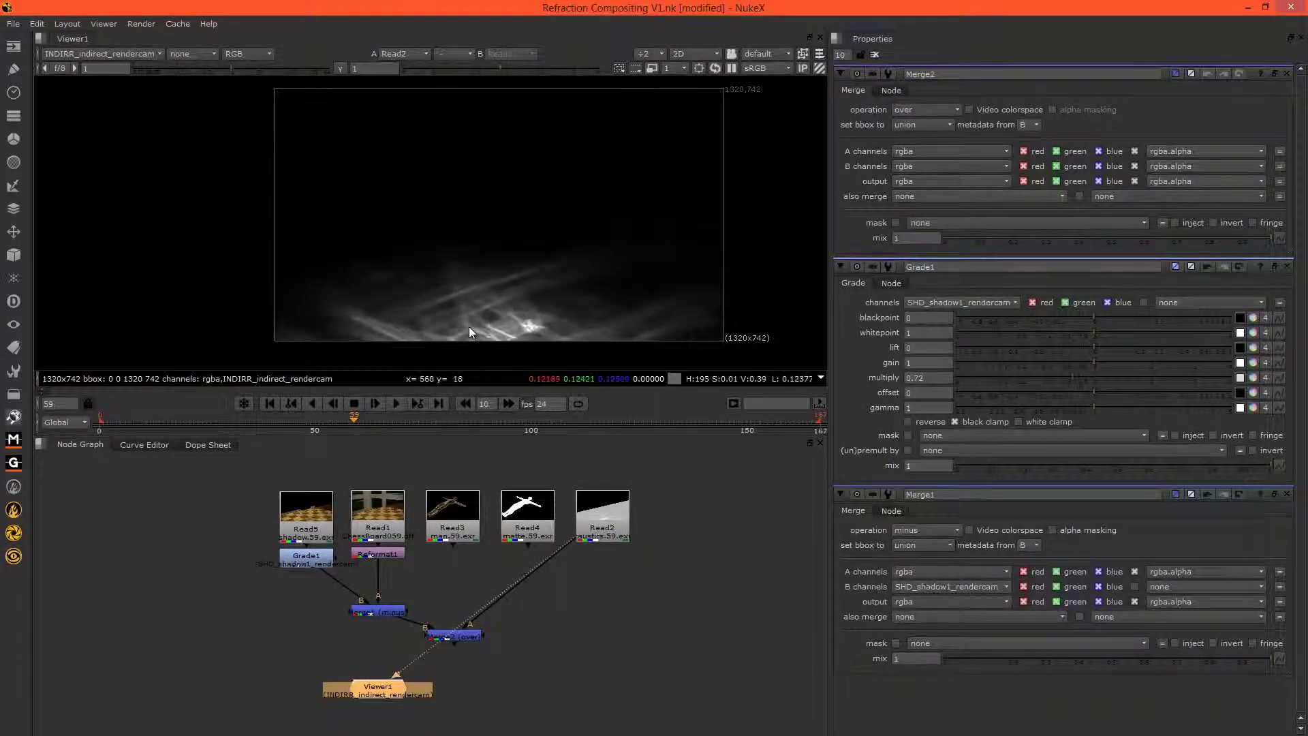
click(460, 636)
key(1)
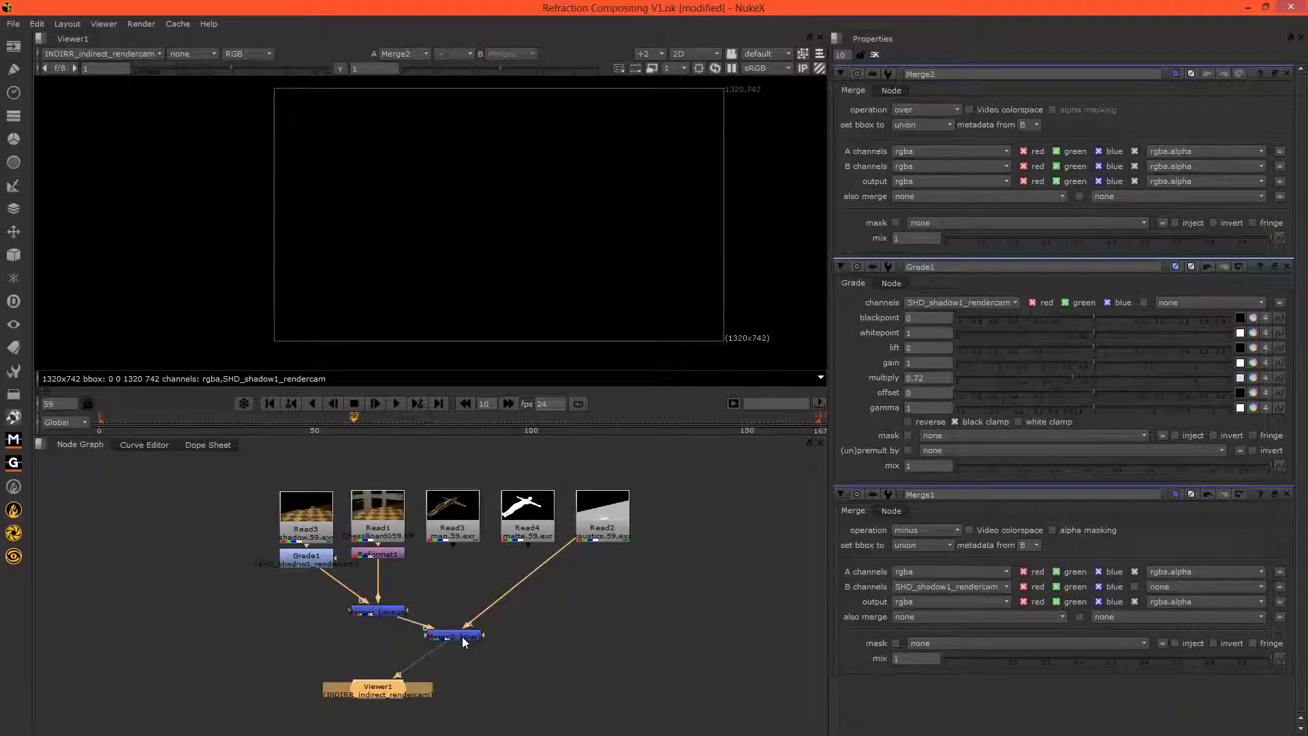
Set the second Merge's A channels to INDIRR_indirect_rendercam and view its result in the rgba layer.
click(911, 152)
click(922, 215)
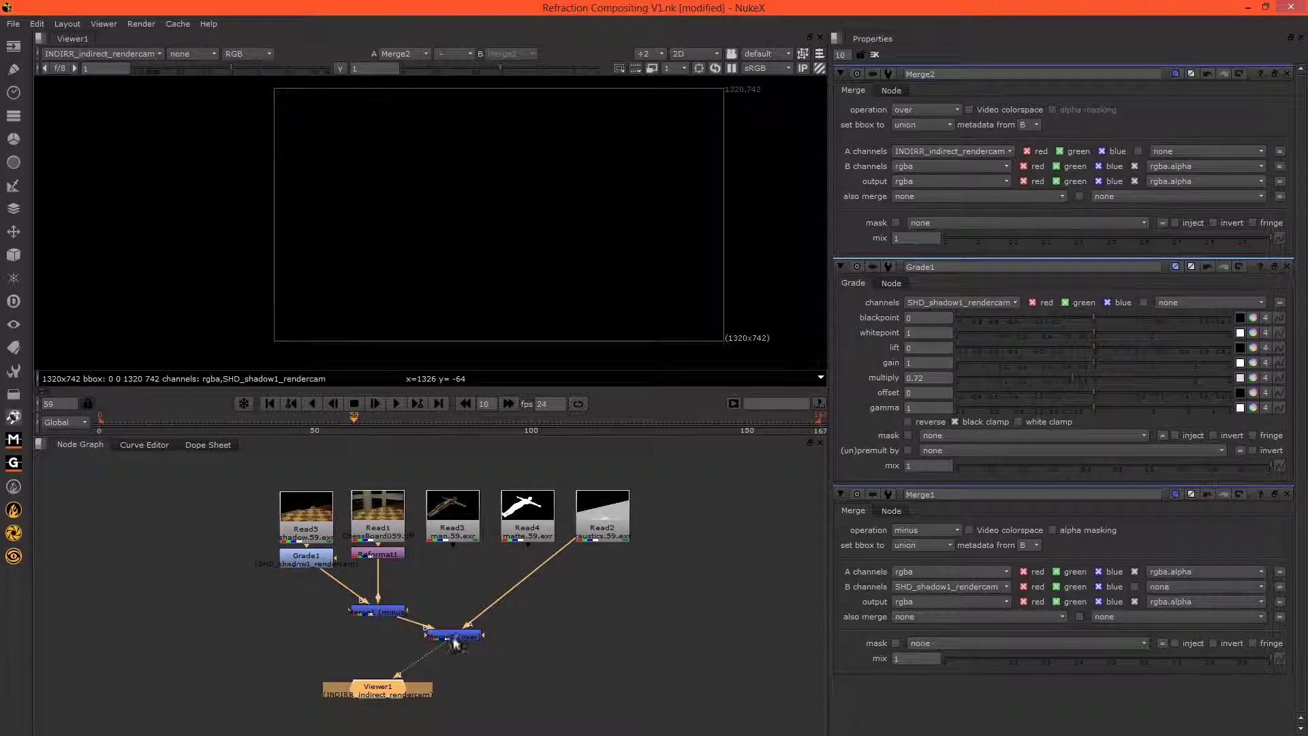
click(102, 53)
click(68, 91)
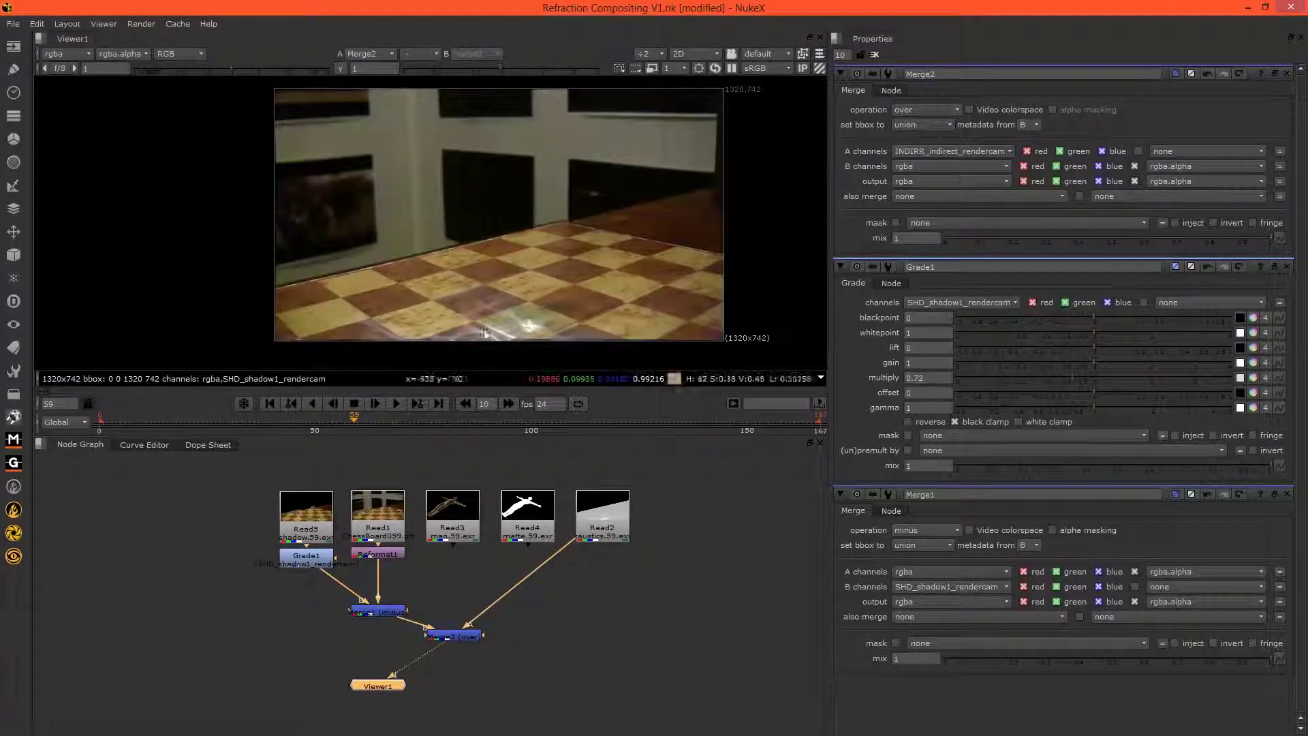
Try the plus operation on the second Merge to add the caustics over the chessboard.
click(925, 110)
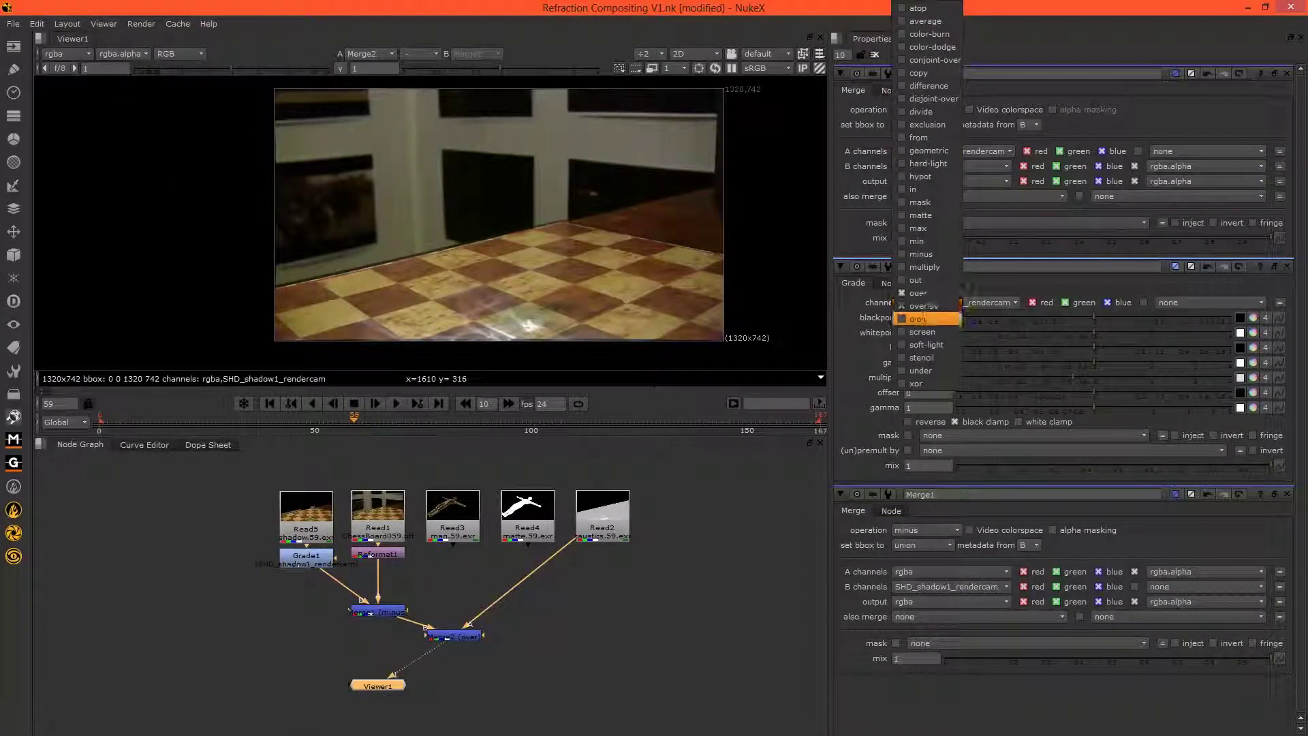
click(928, 318)
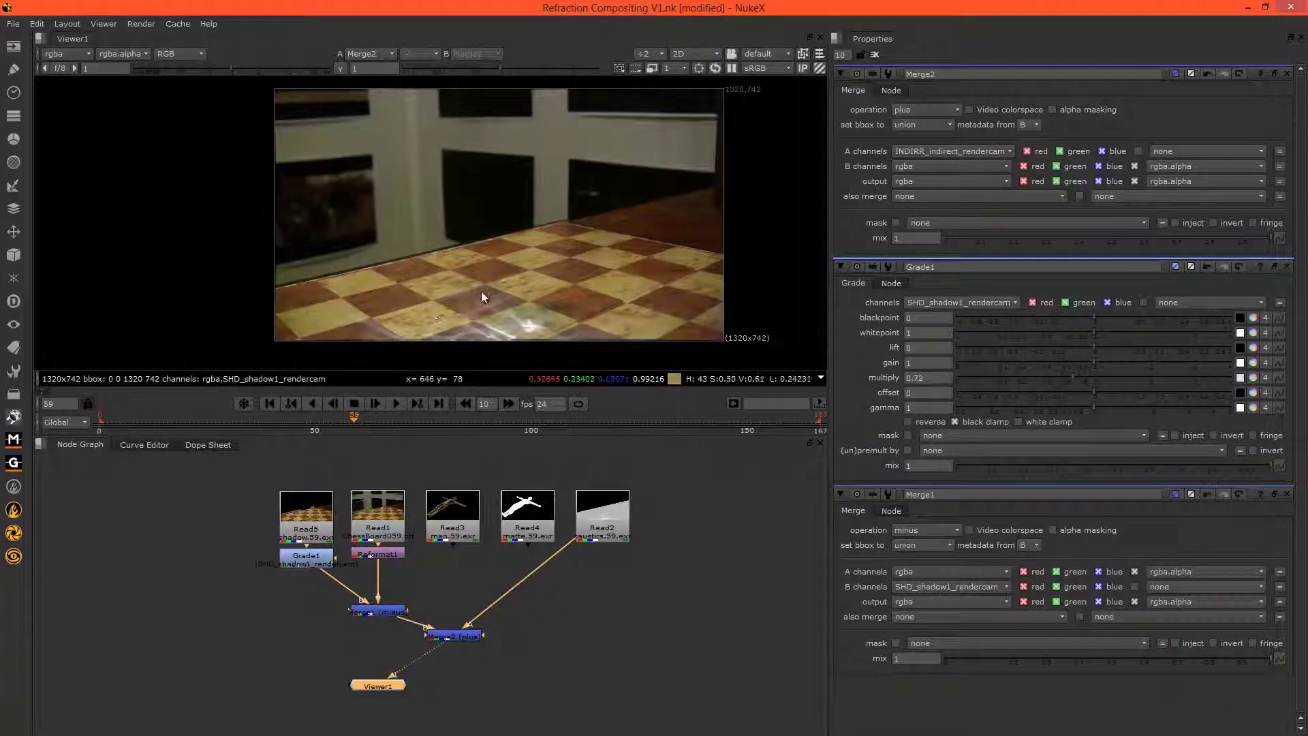
drag(482, 293, 474, 279)
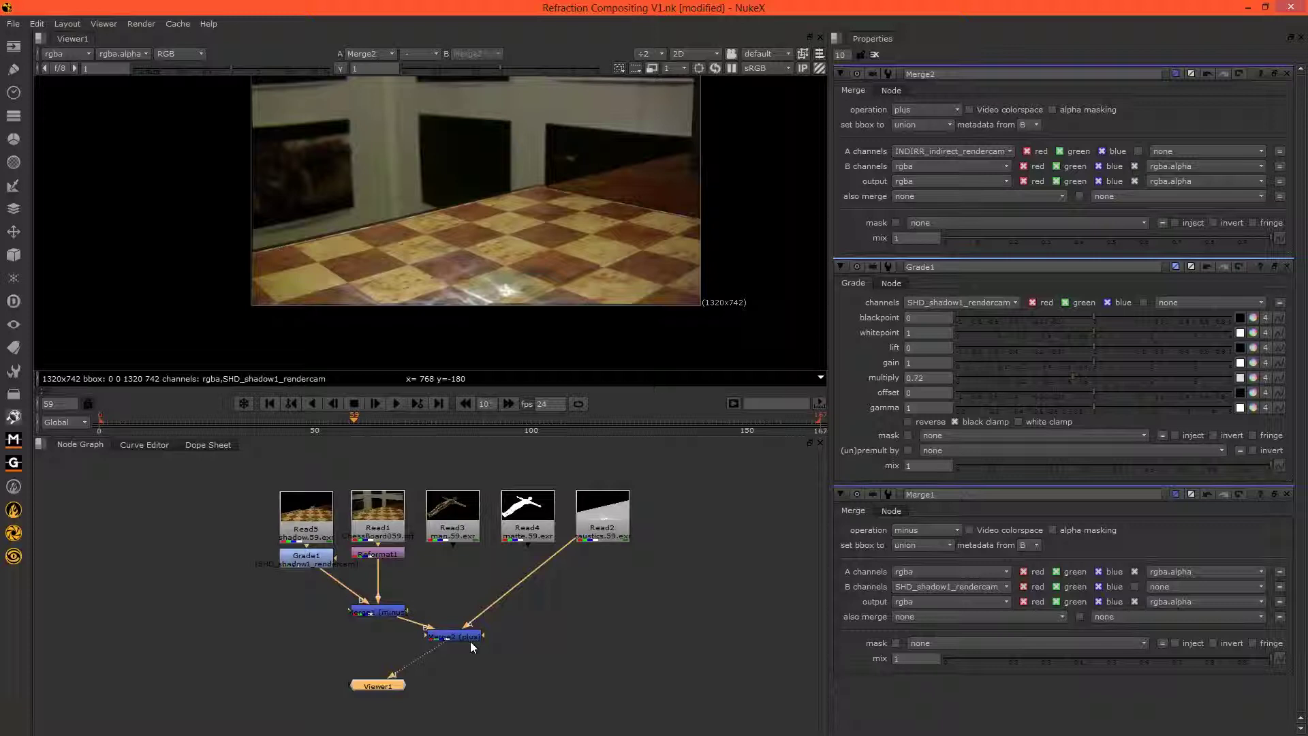
Swap the second Merge's A and B inputs, and set its operation to multiply with A channels rgba.
click(449, 637)
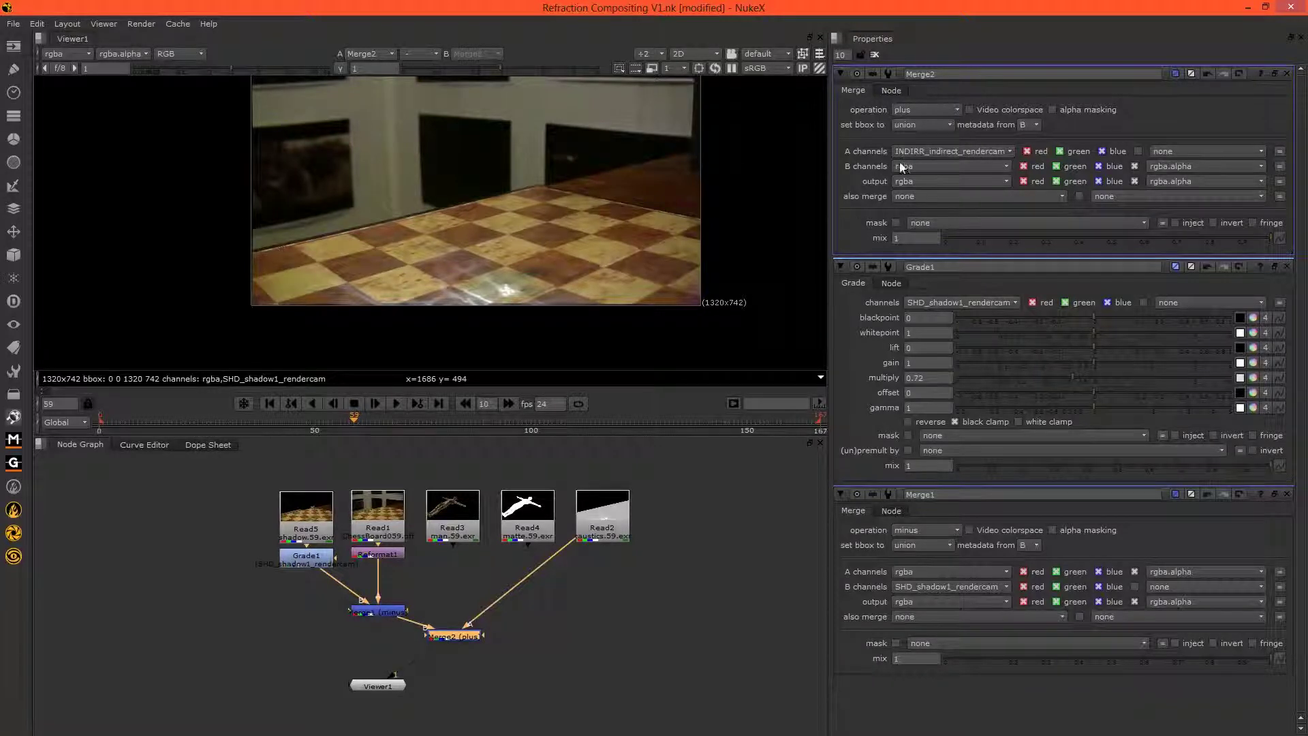
key(shift+x)
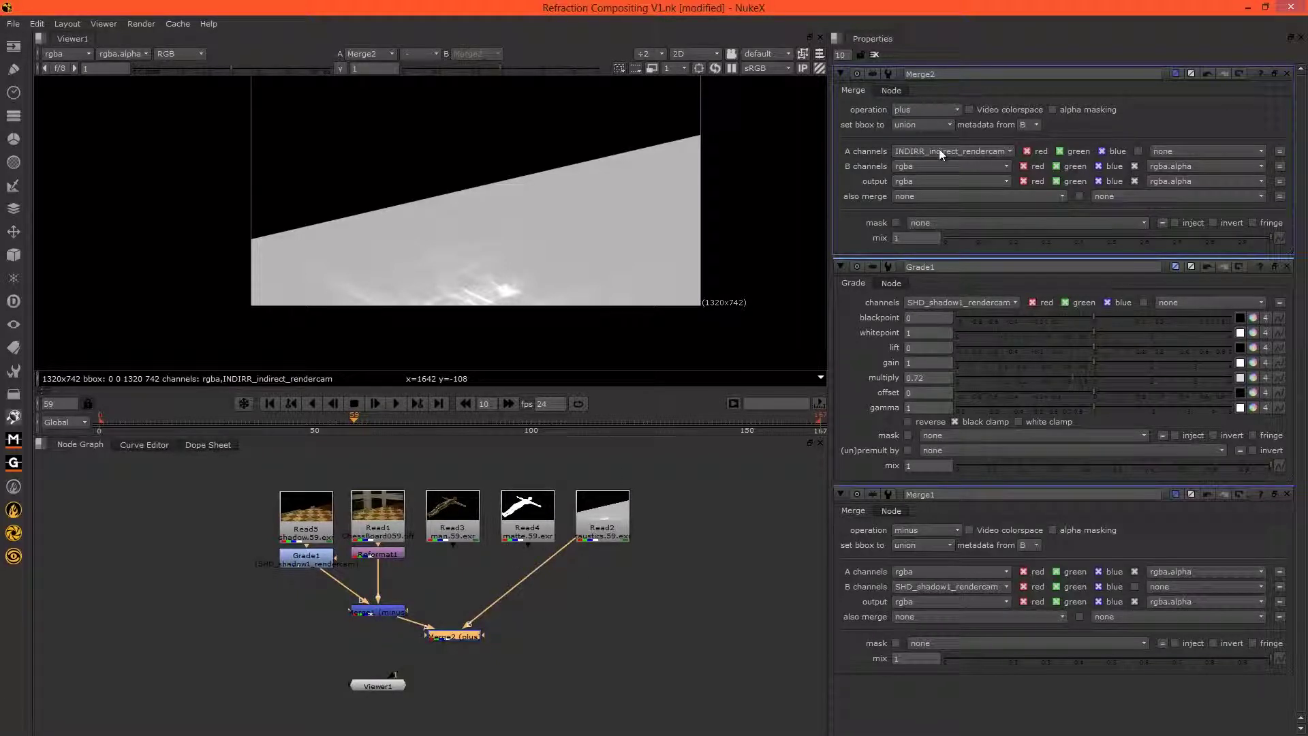
click(929, 108)
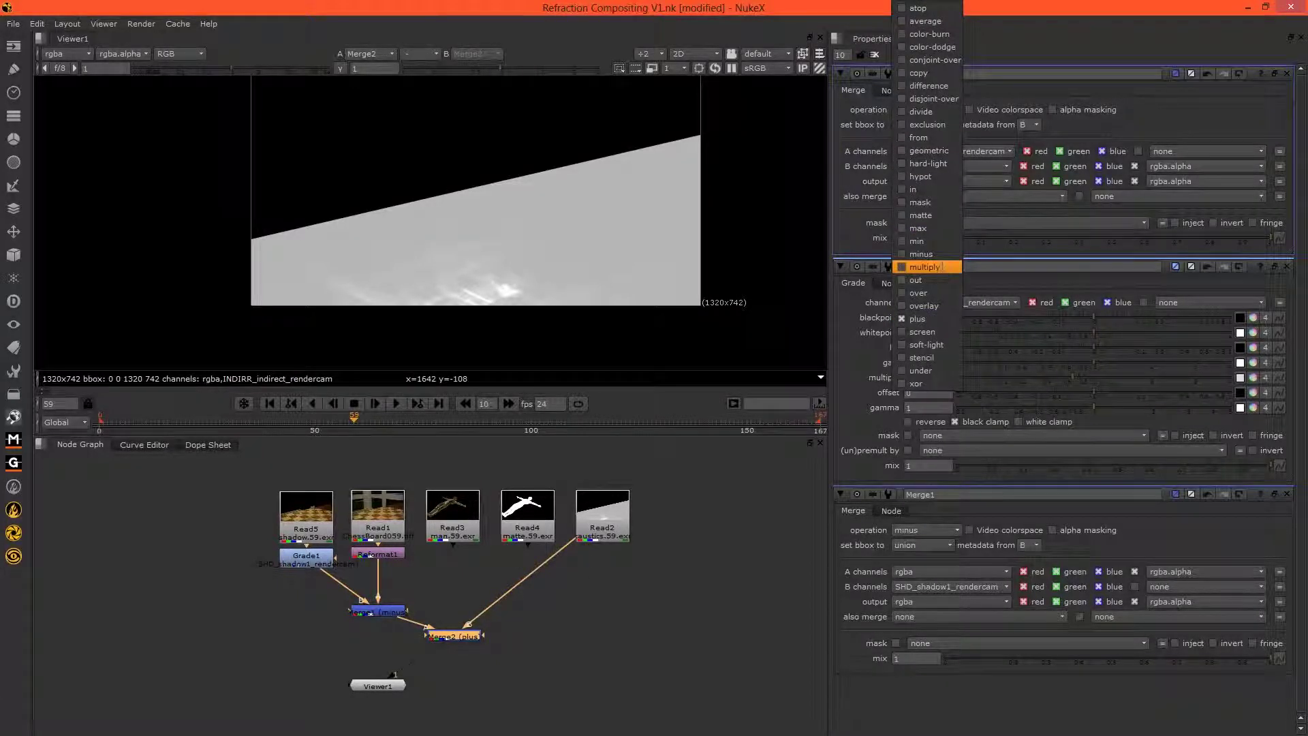
click(927, 266)
click(946, 153)
click(939, 177)
Set the second Merge's B channels to INDIRR_indirect_rendercam.
click(936, 168)
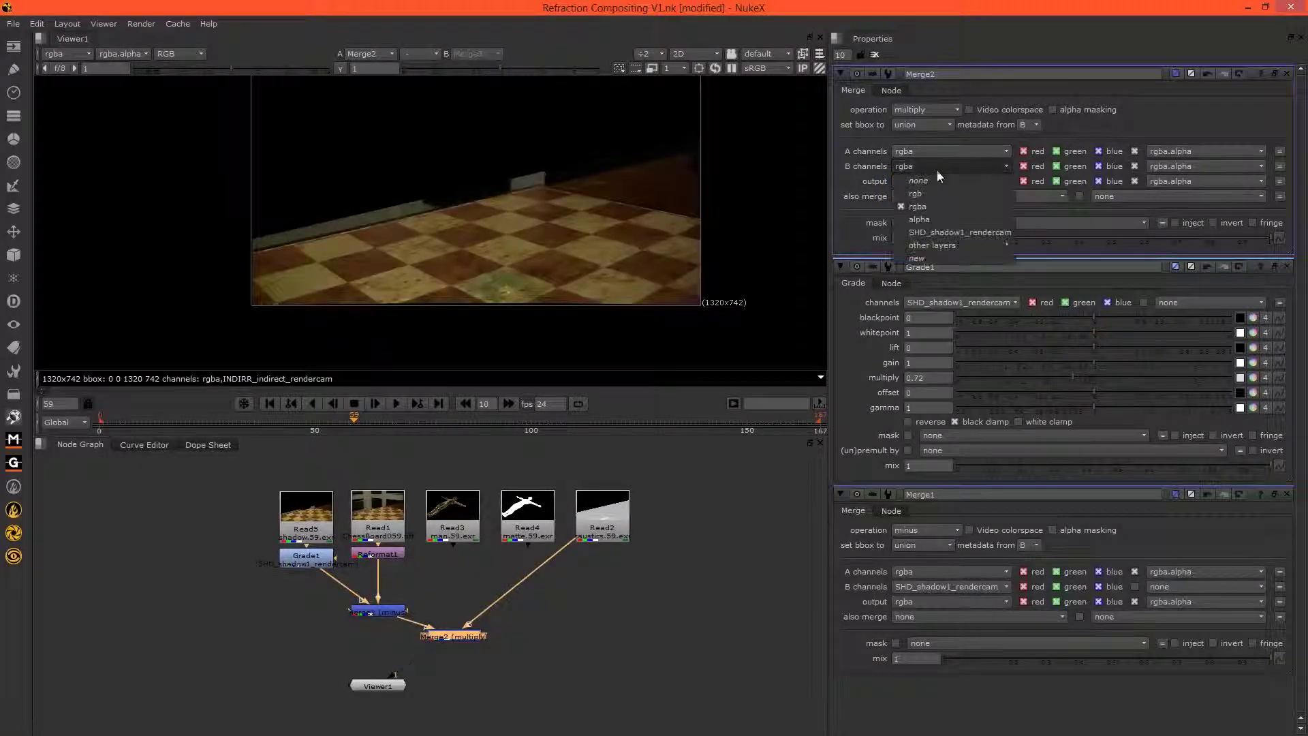
click(953, 232)
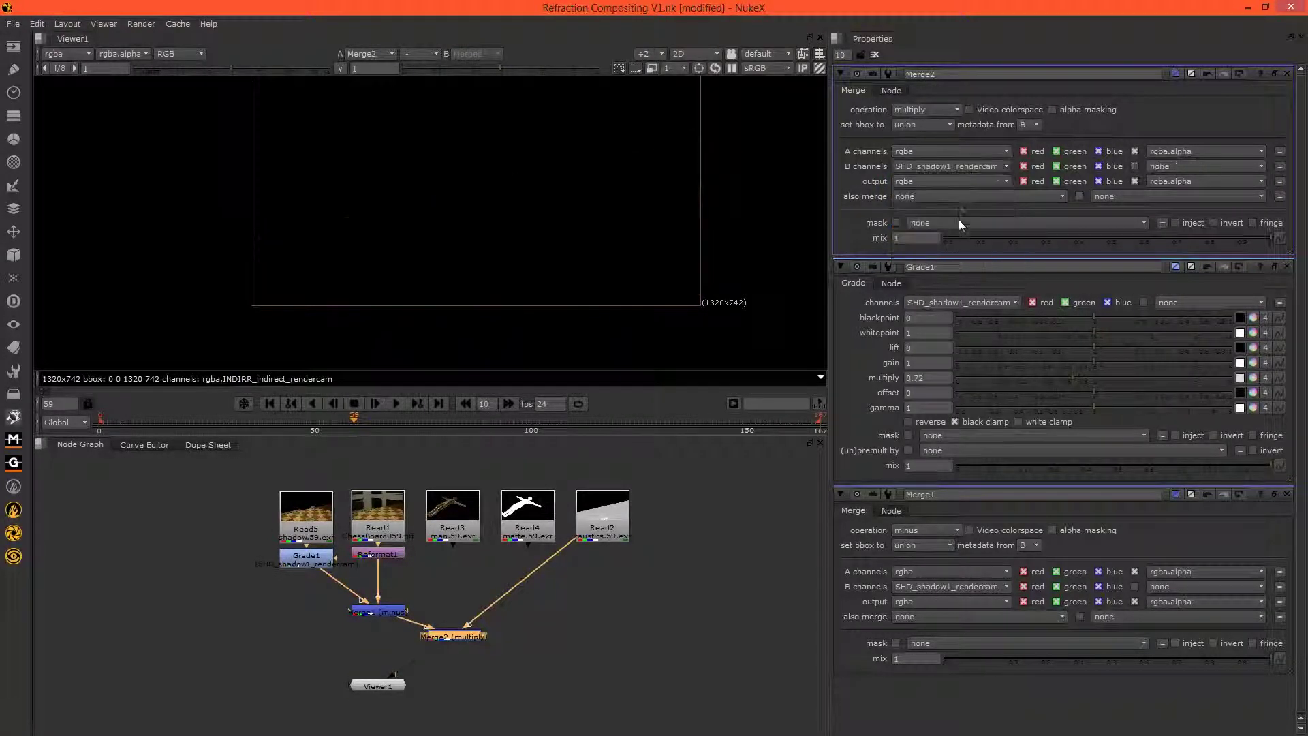
click(950, 167)
mouse_move(962, 239)
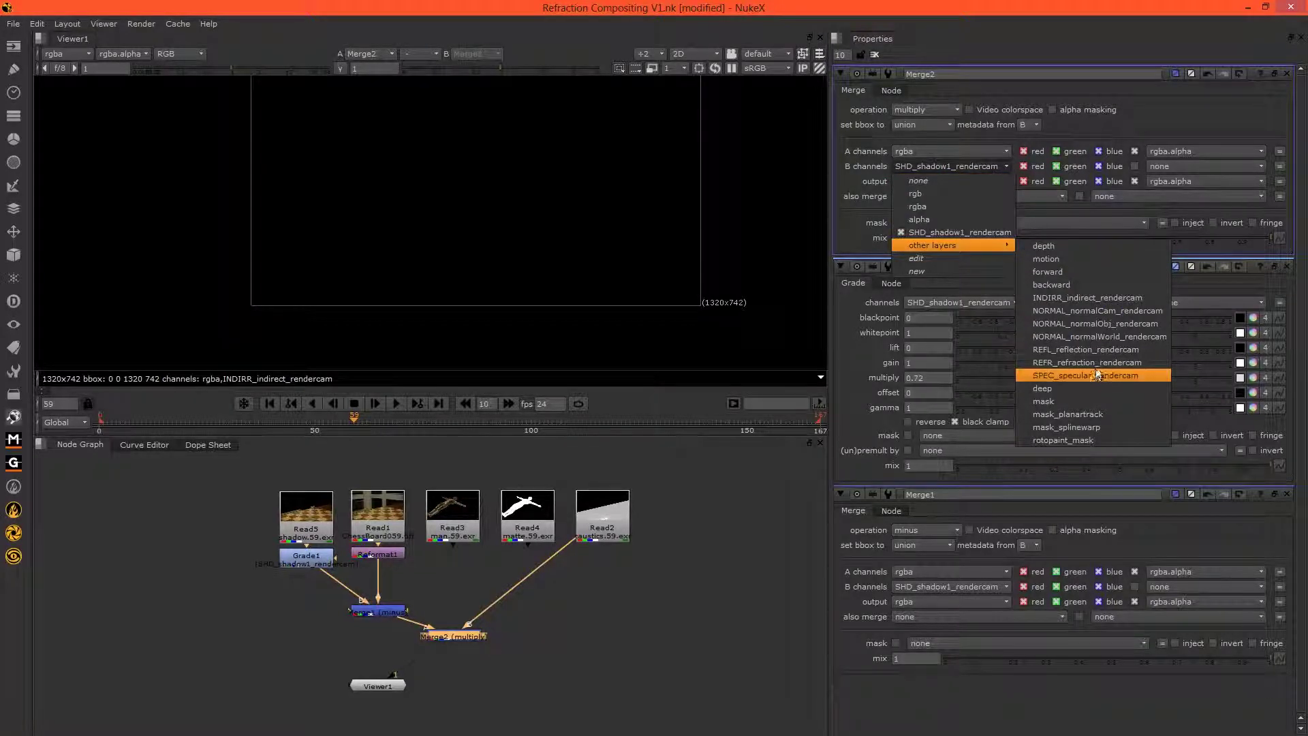
click(1086, 299)
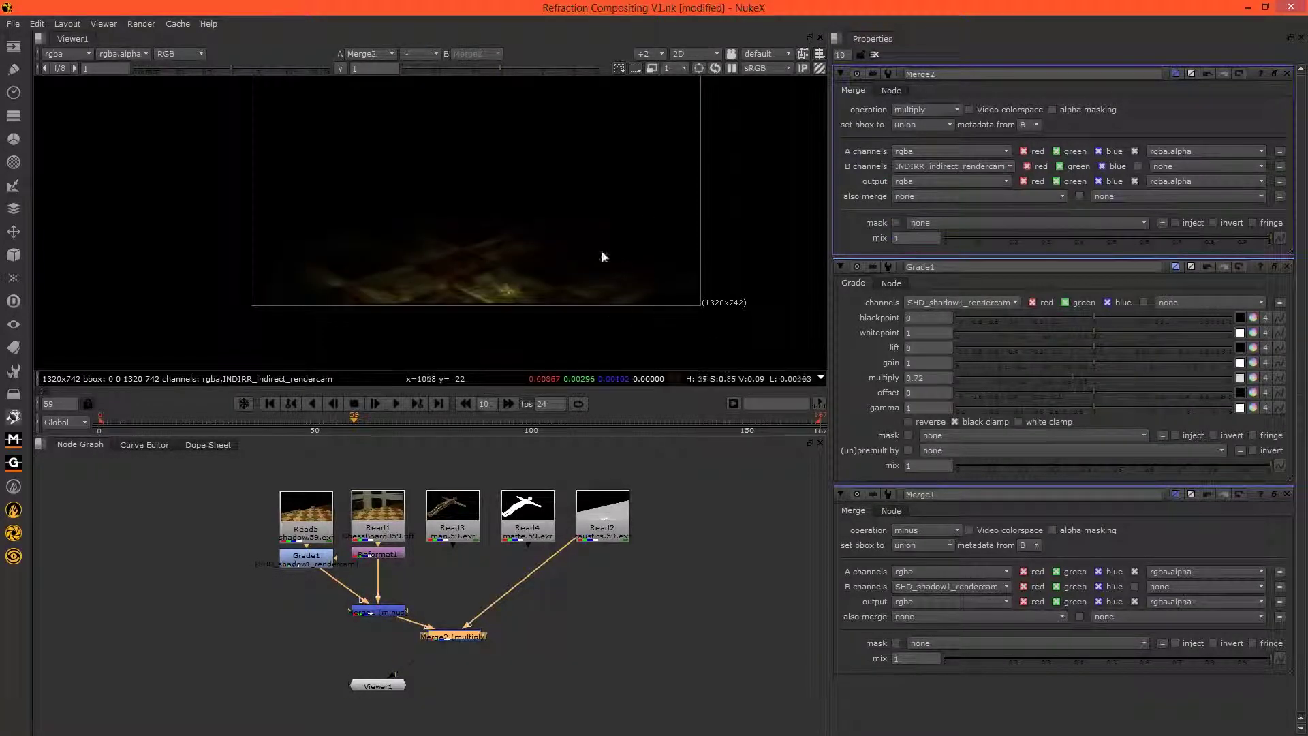
Place the second Merge node level with the first Merge and view the first Merge's result.
drag(443, 636, 447, 611)
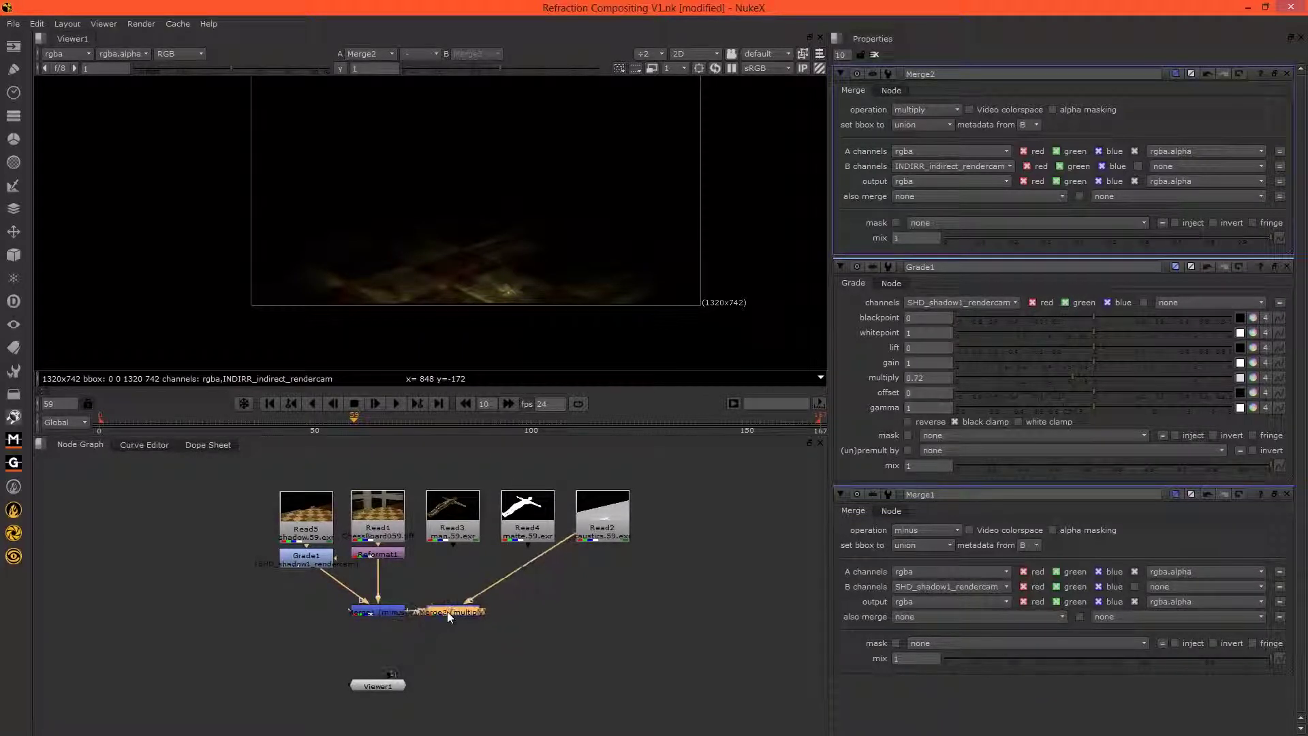
click(409, 628)
click(381, 612)
key(1)
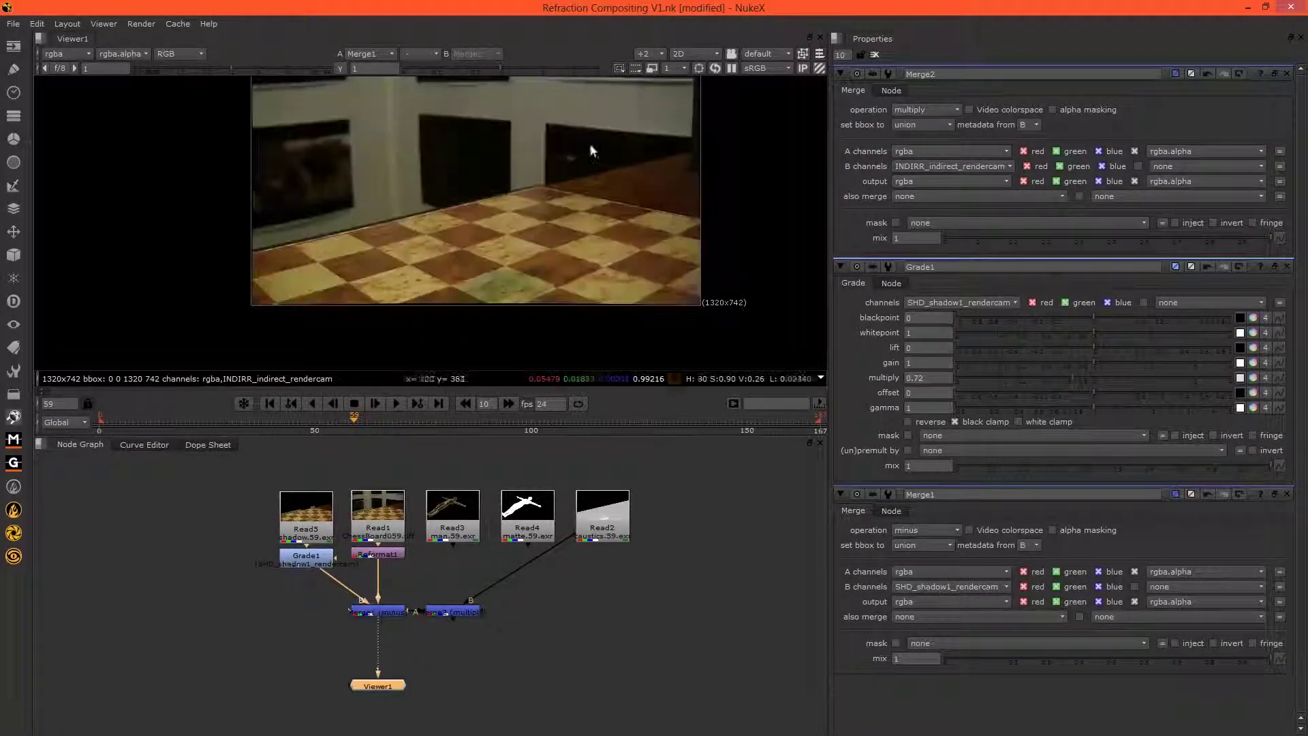
Add a third Merge before the viewer, with A fed by the multiply Merge, B by the first Merge, and operation plus.
drag(335, 645, 390, 659)
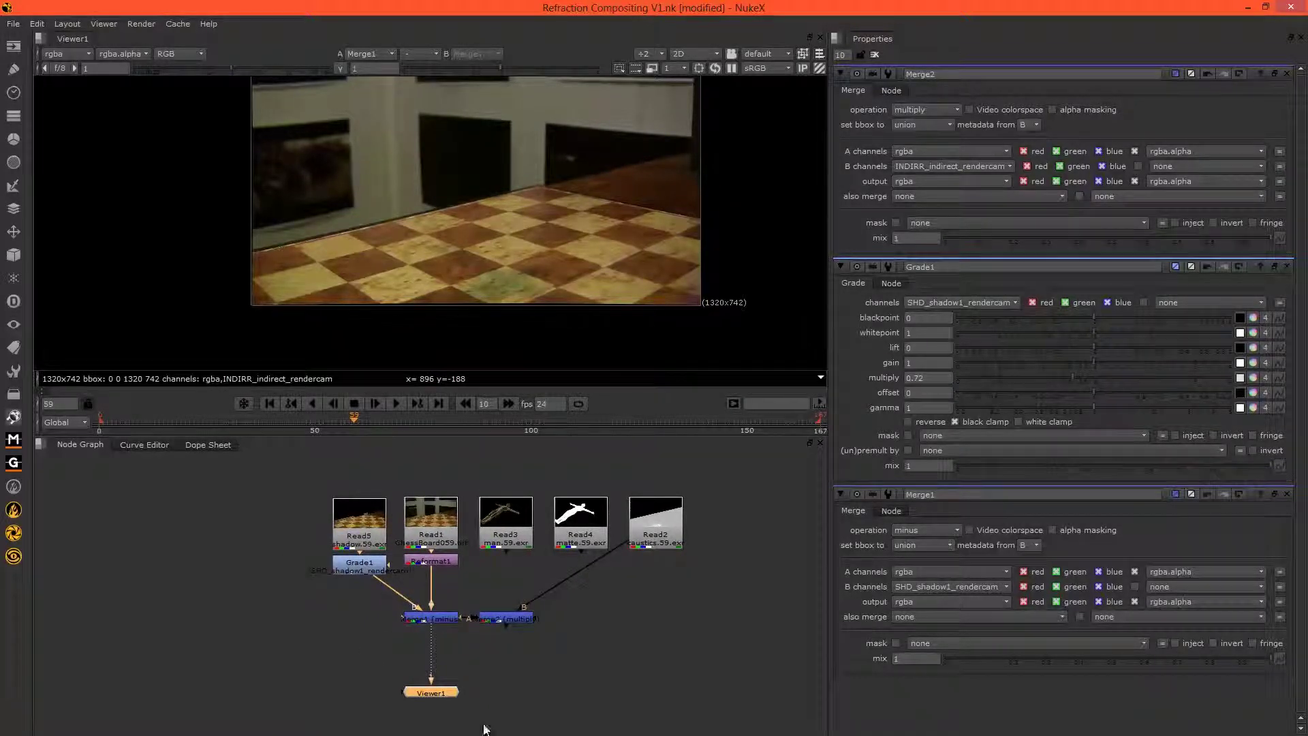
drag(434, 700, 434, 719)
click(512, 612)
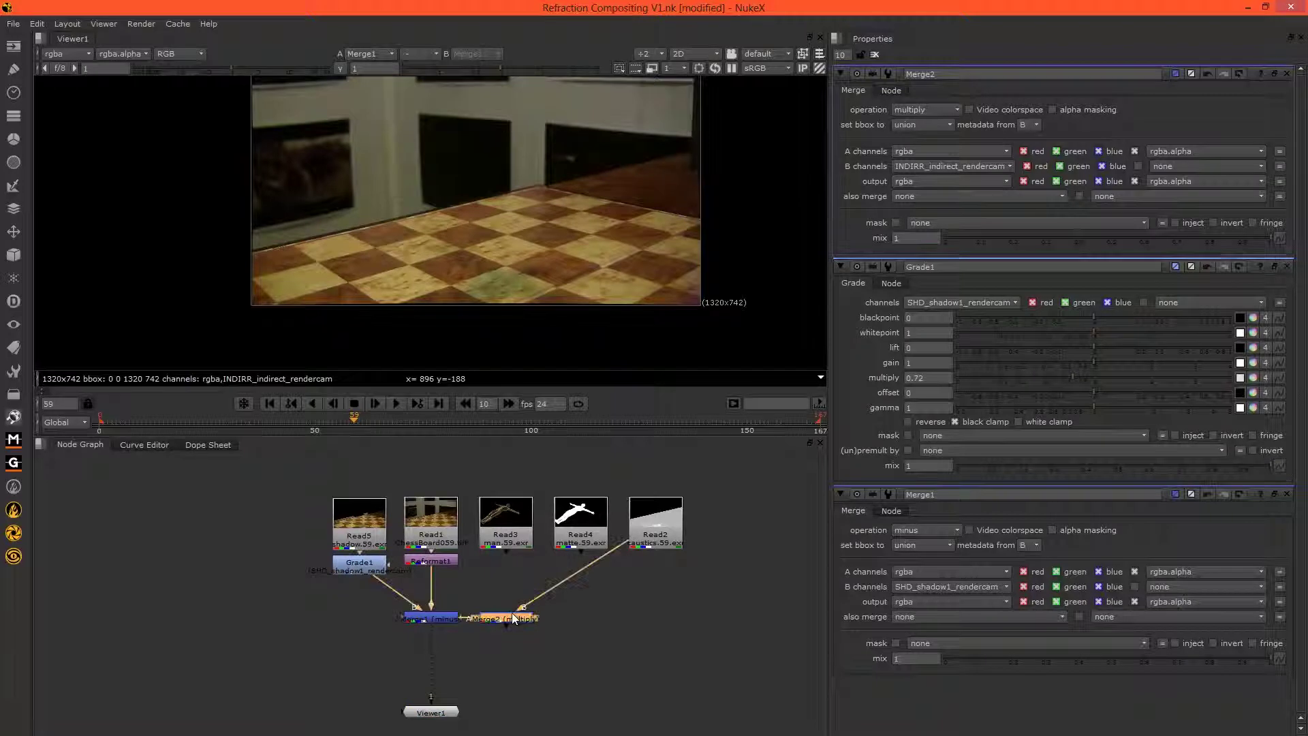
key(m)
drag(571, 620, 419, 669)
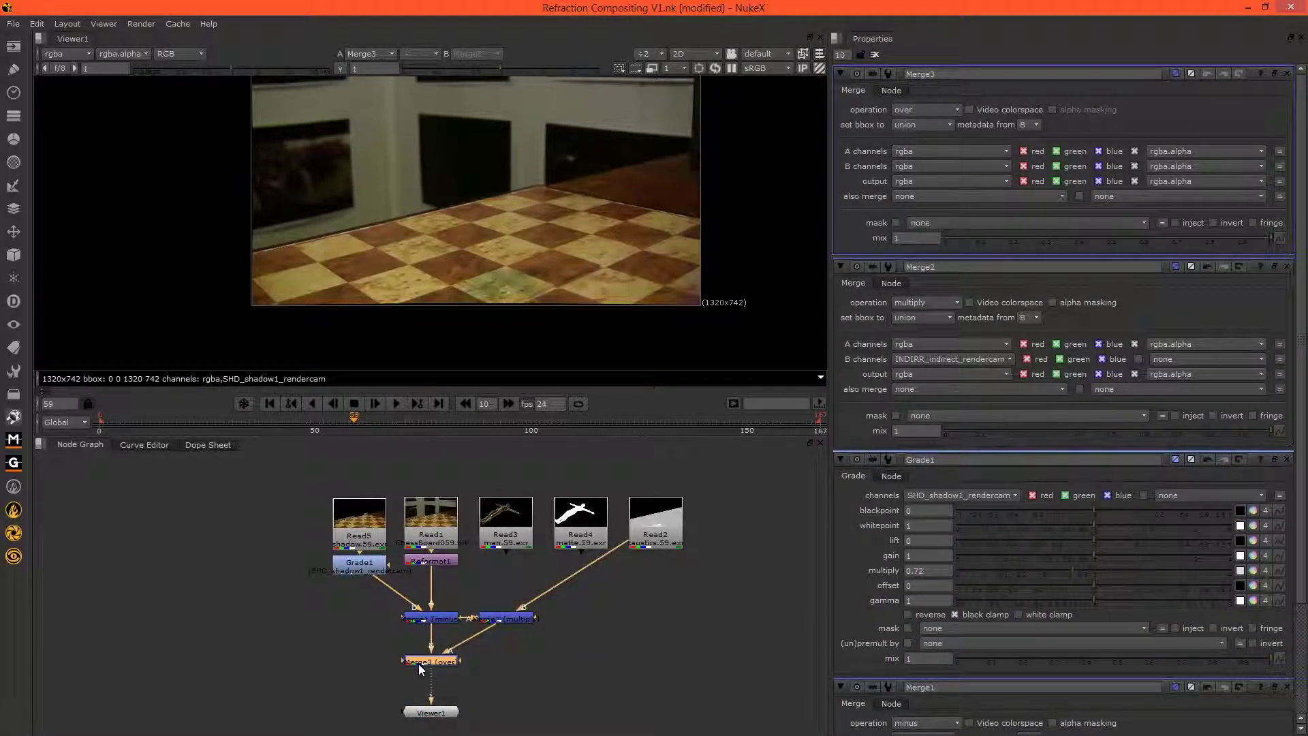
click(922, 111)
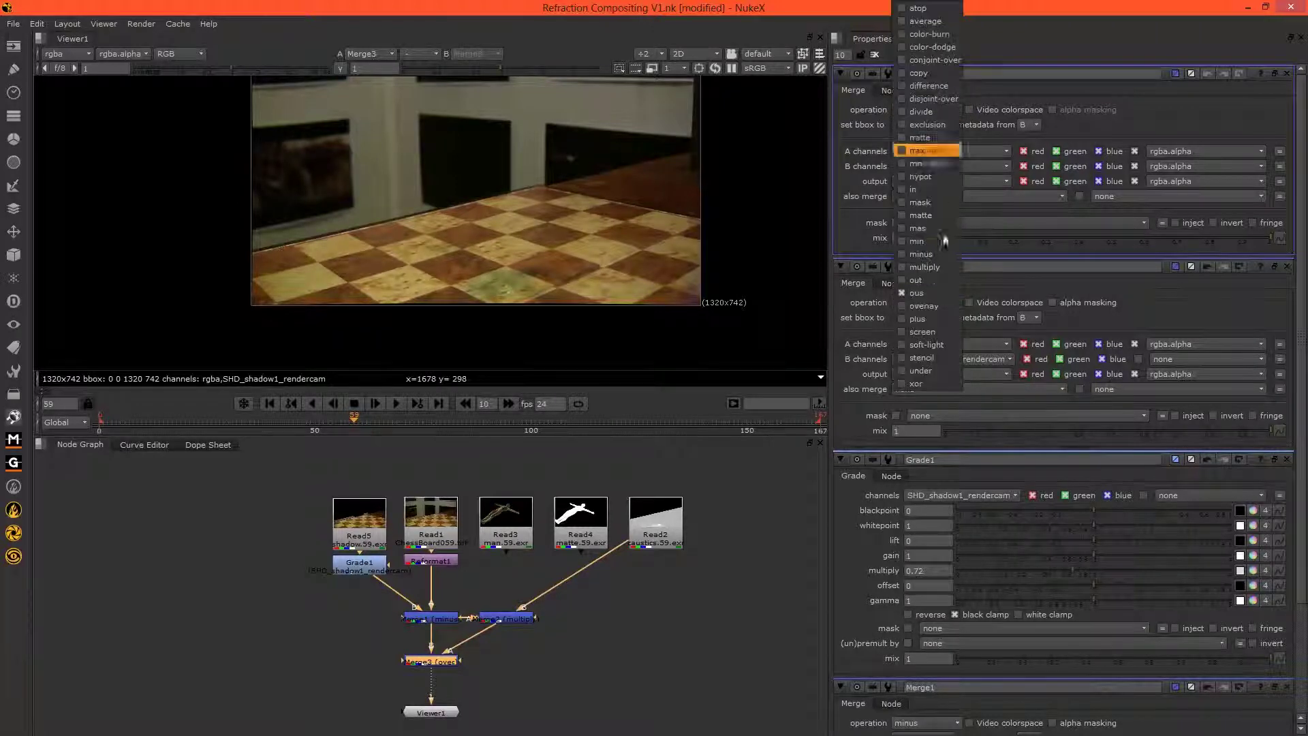
click(913, 228)
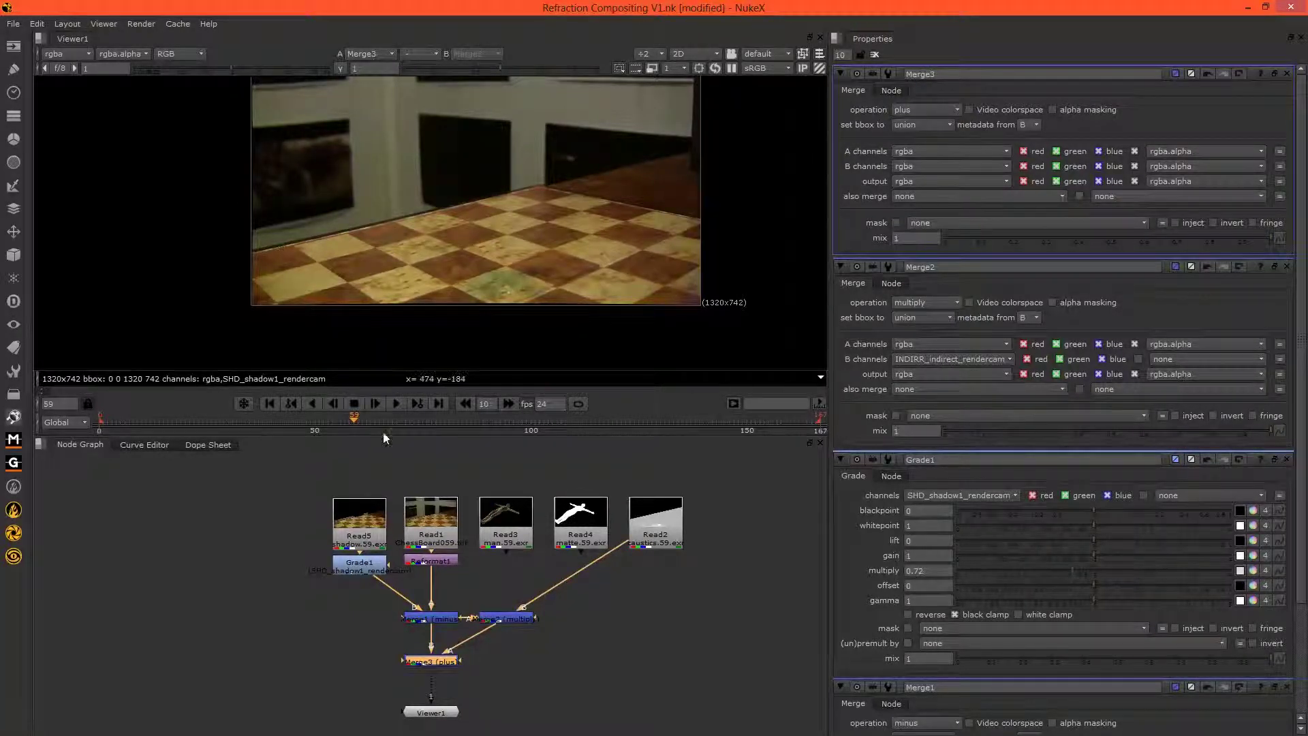
Add a Grade node after the caustics Read node, with multiply 5 and channels INDIRR_indirect_rendercam.
click(656, 525)
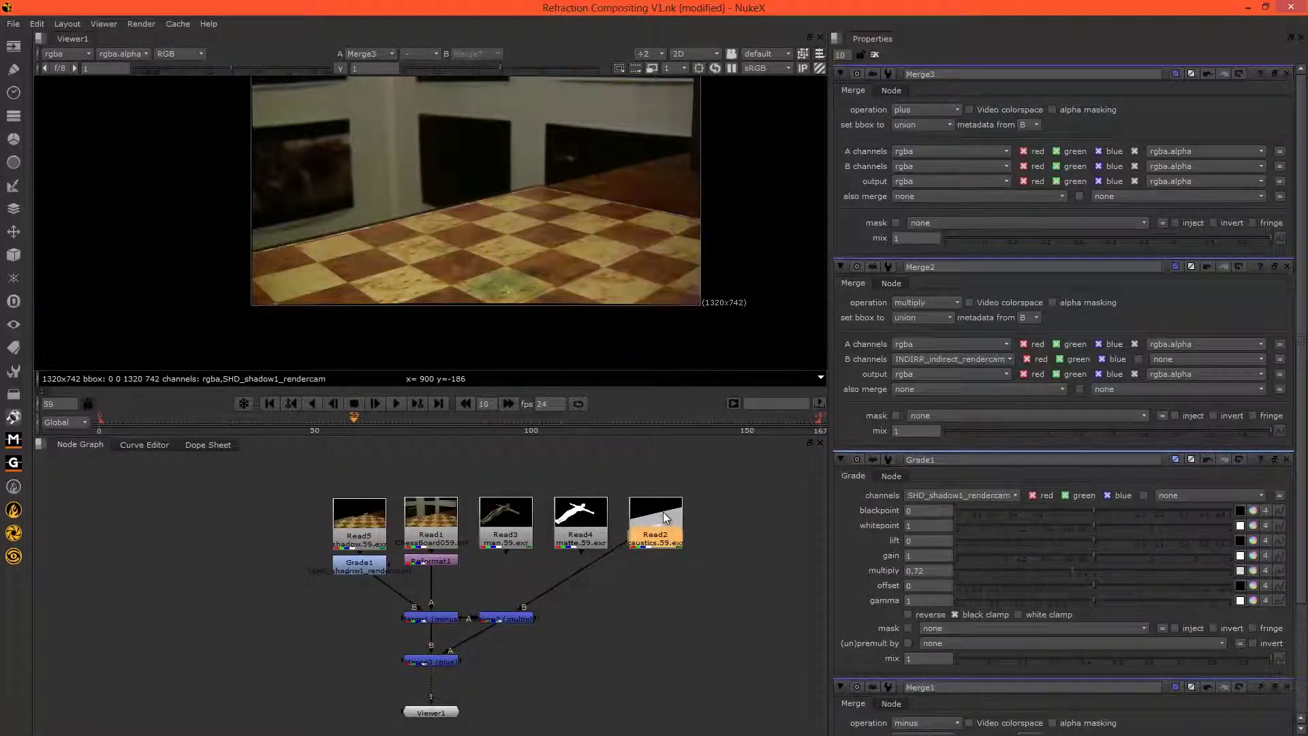
key(g)
key(g)
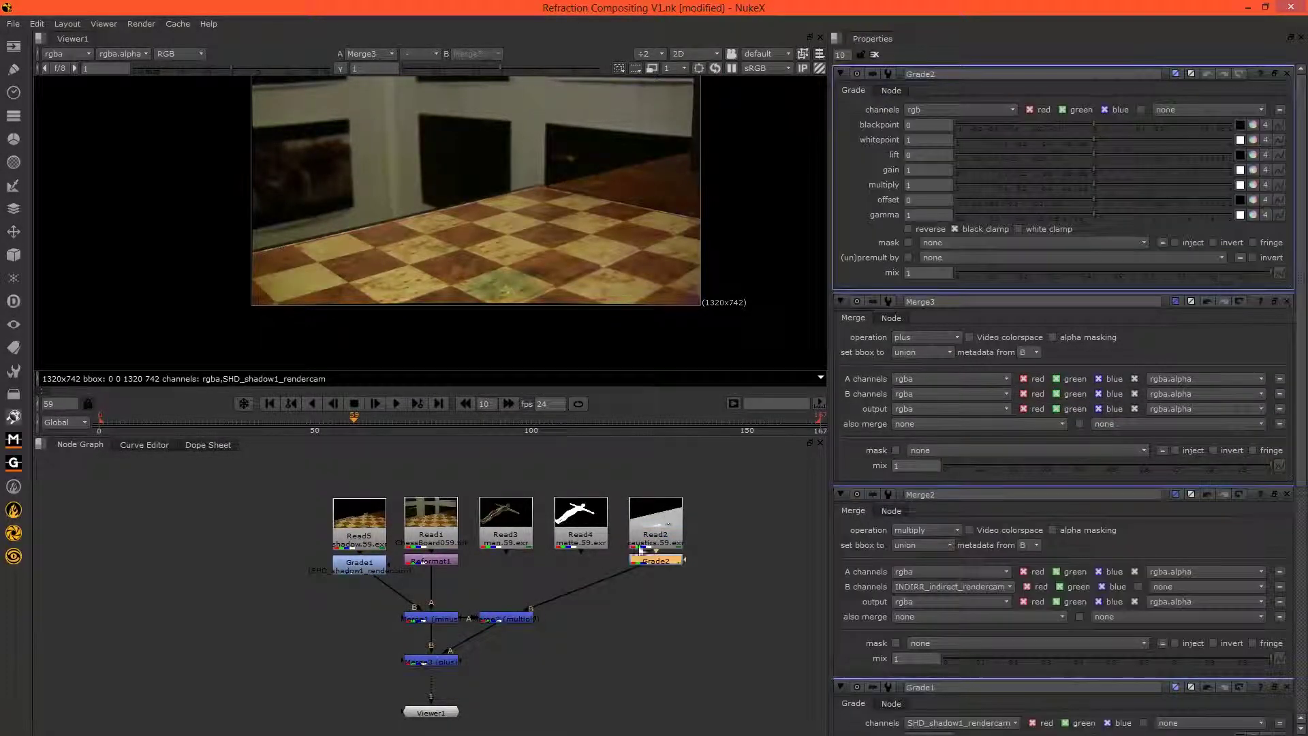
double_click(926, 184)
text(2)
key(Return)
click(915, 110)
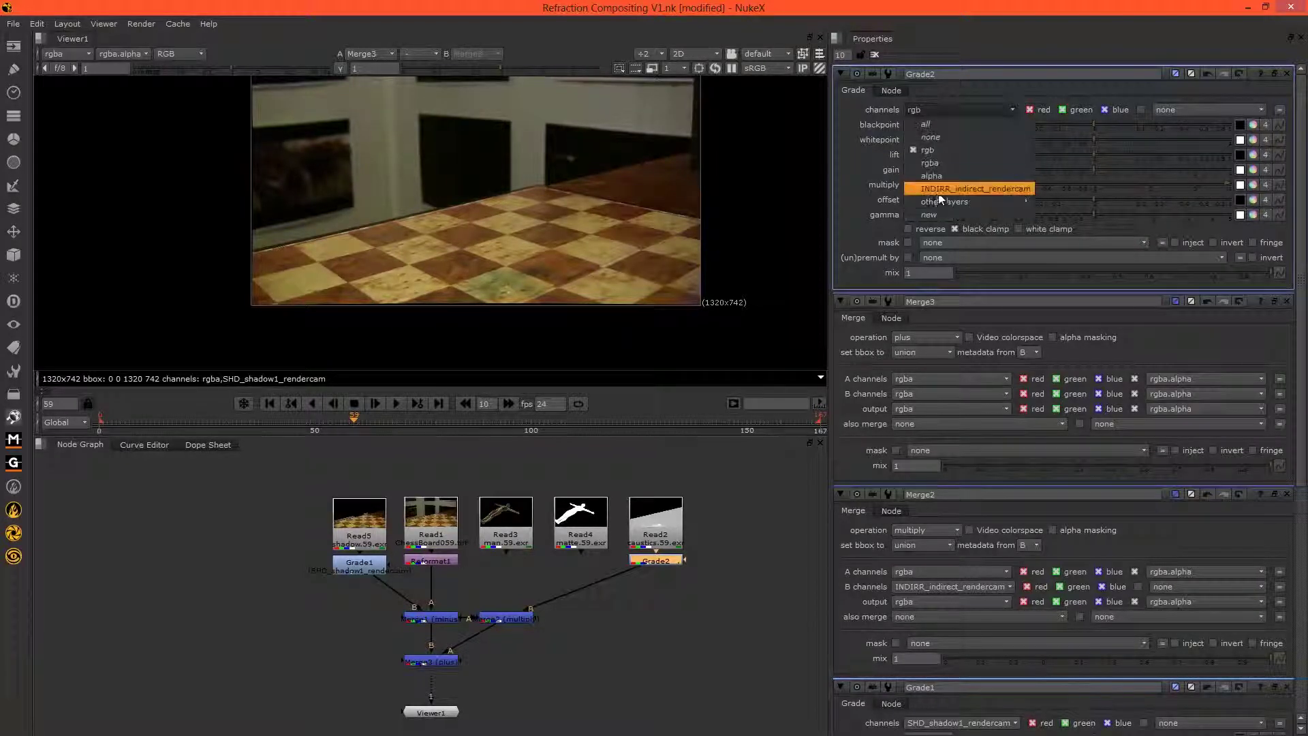
click(939, 191)
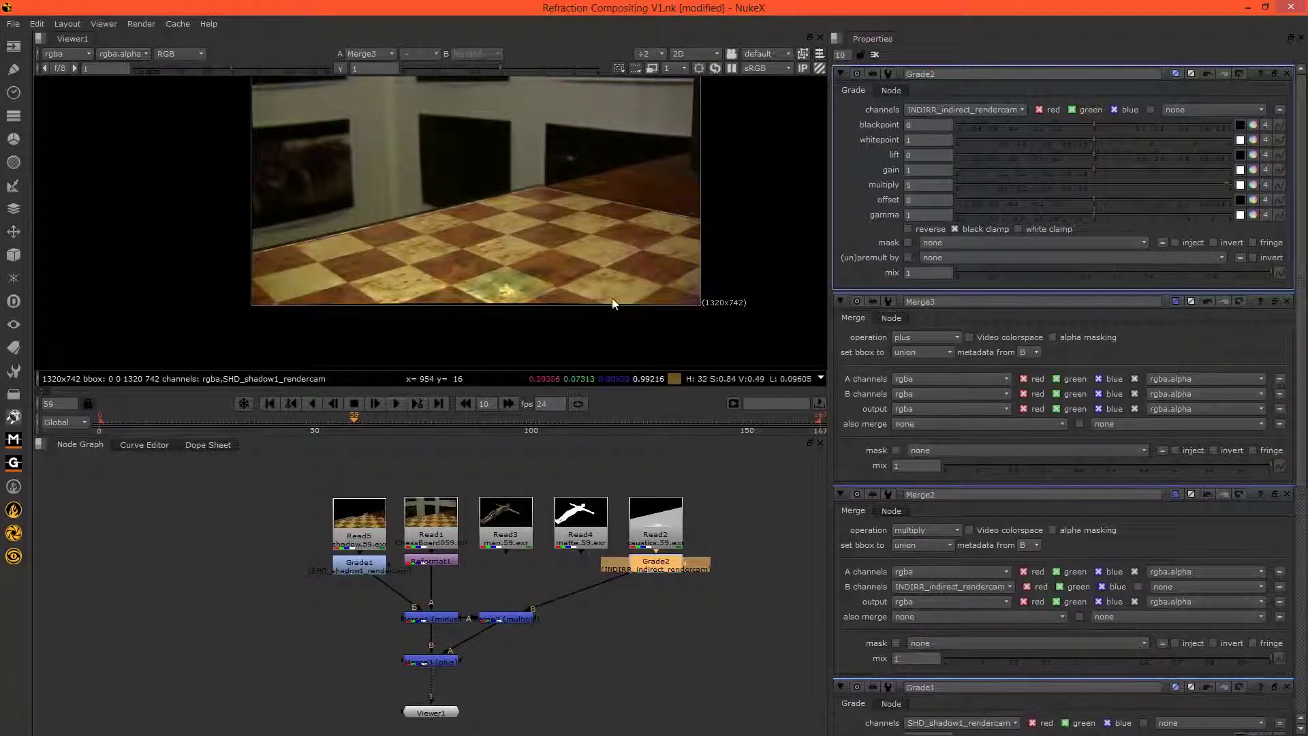
Try multiply 3 on the caustics Grade and check the composite at several frames.
text(3)
key(Return)
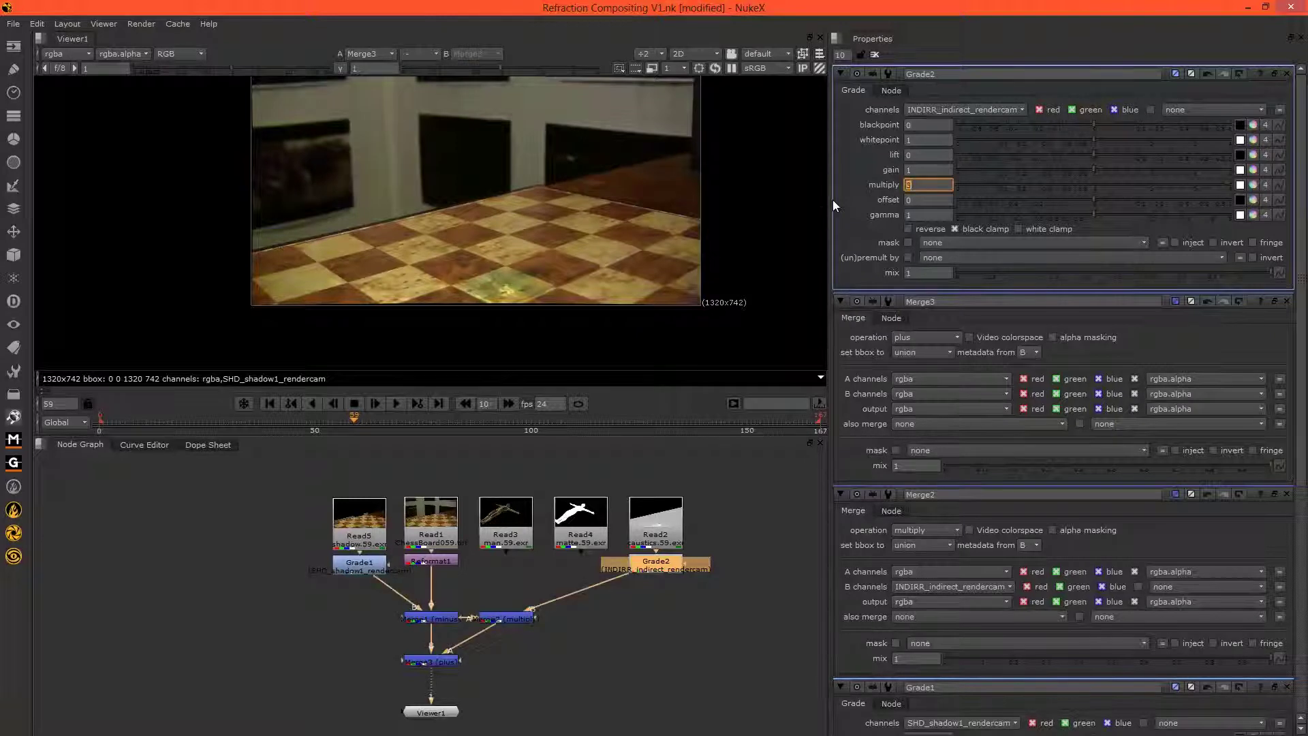
click(580, 429)
drag(581, 430, 671, 424)
click(256, 423)
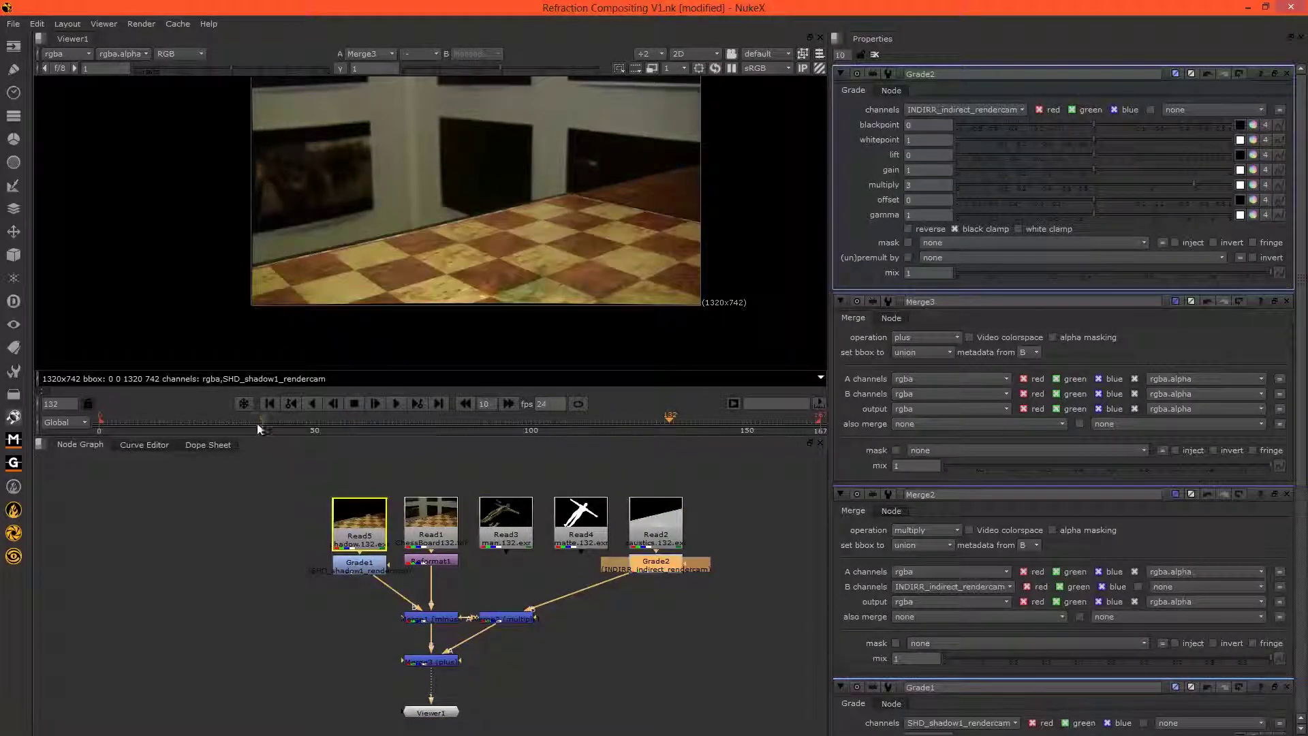
drag(256, 423, 195, 420)
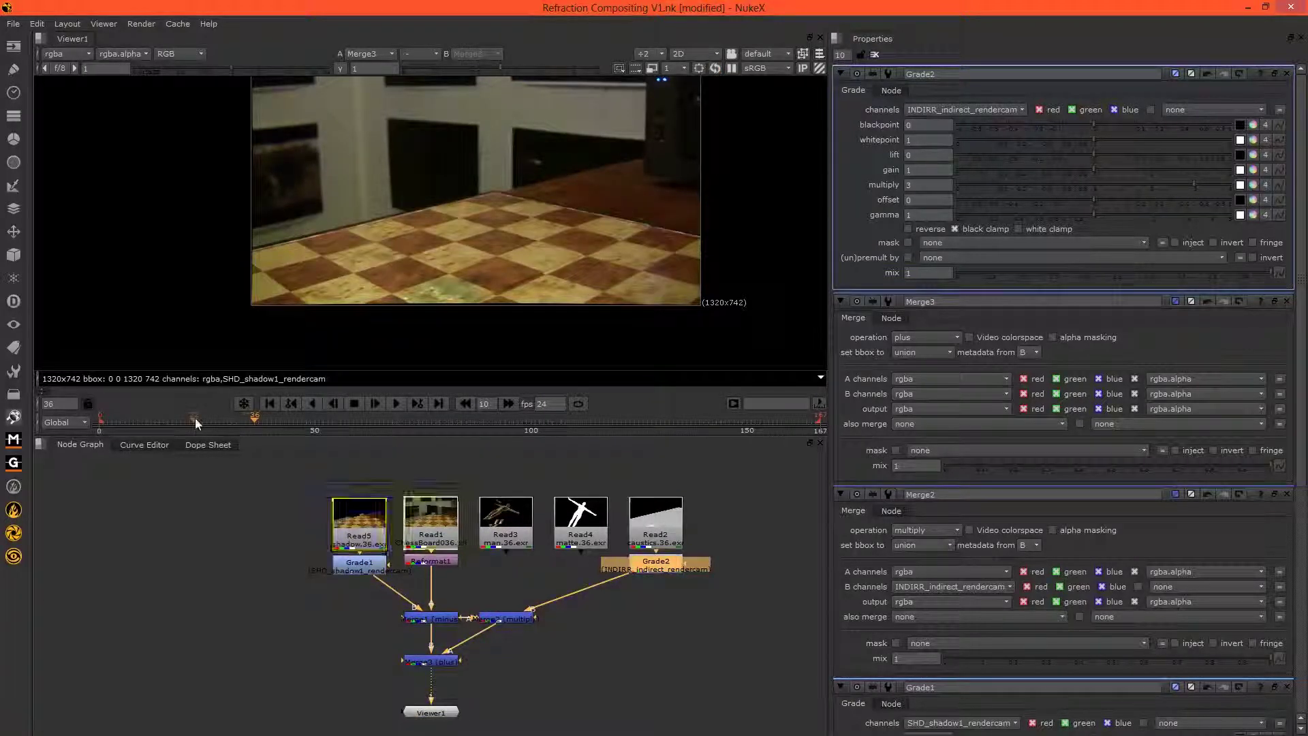
Set the caustics Grade's multiply to 5 and check the composite at frames 60, 129, 146 and 158.
click(910, 185)
text(5)
key(Return)
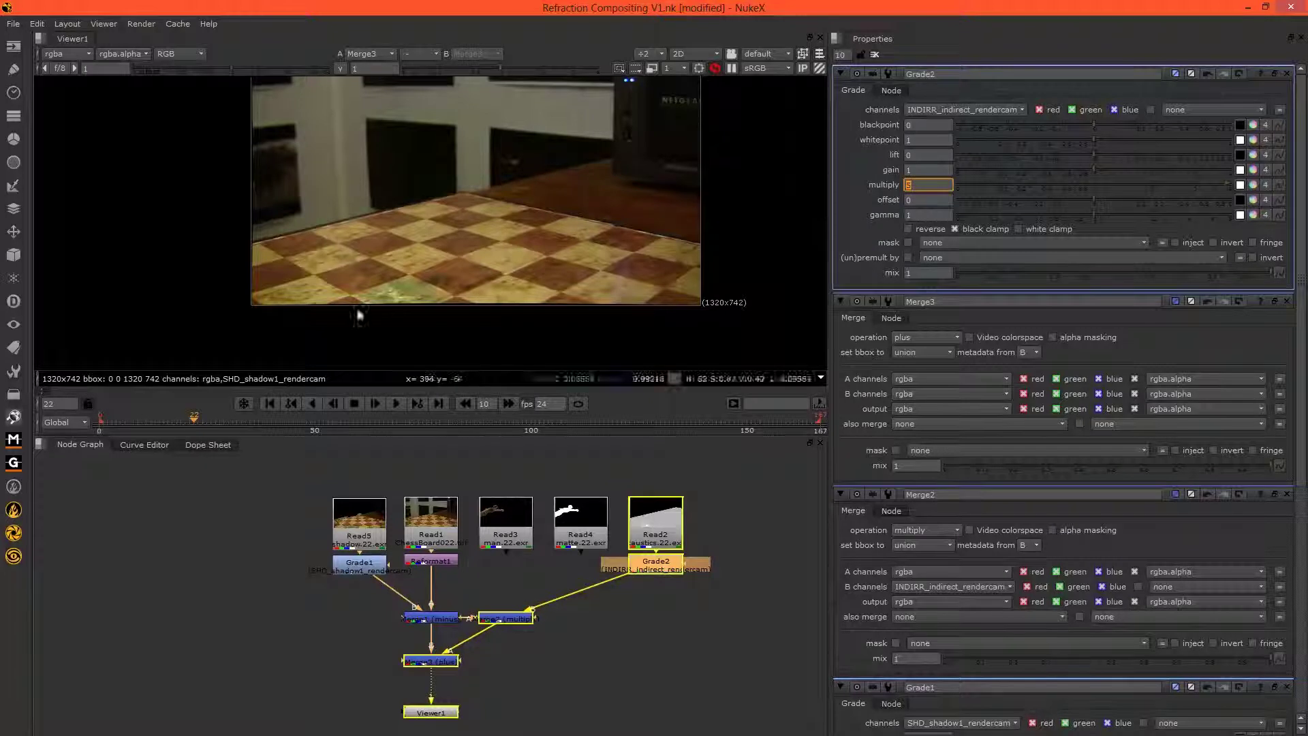
click(358, 422)
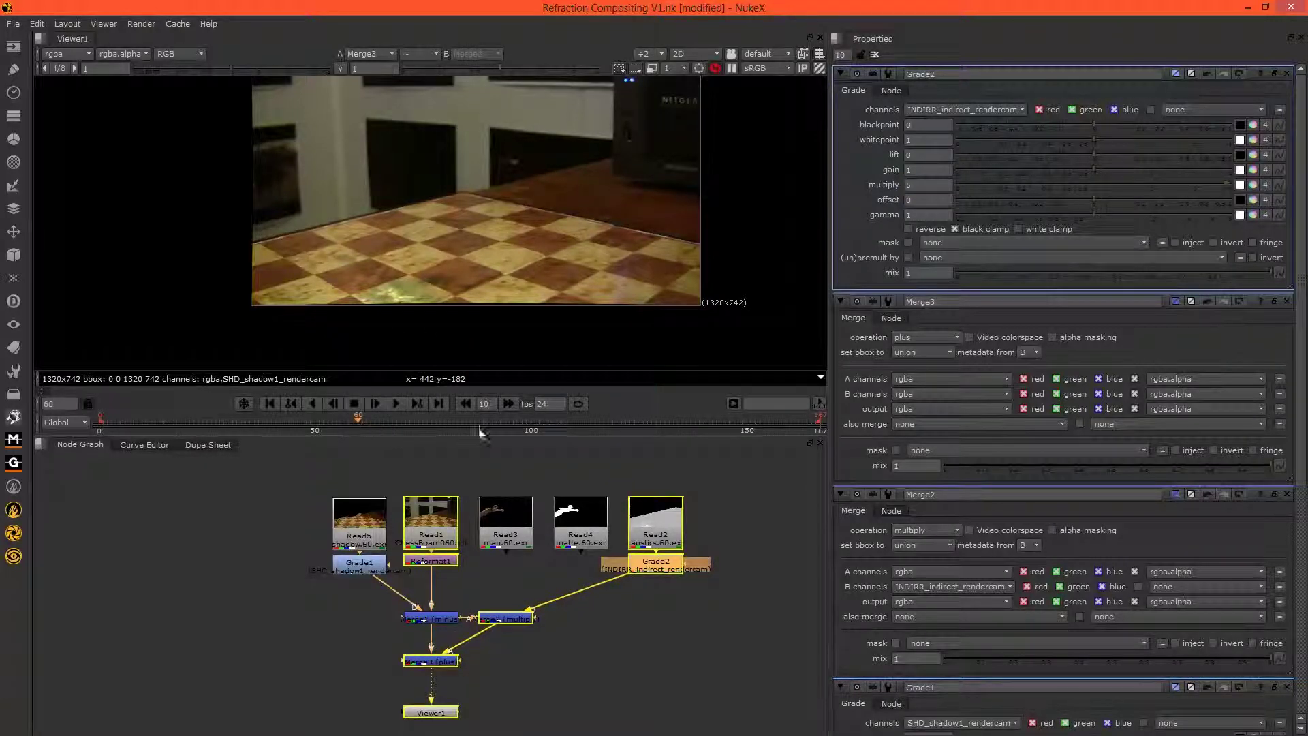
click(658, 428)
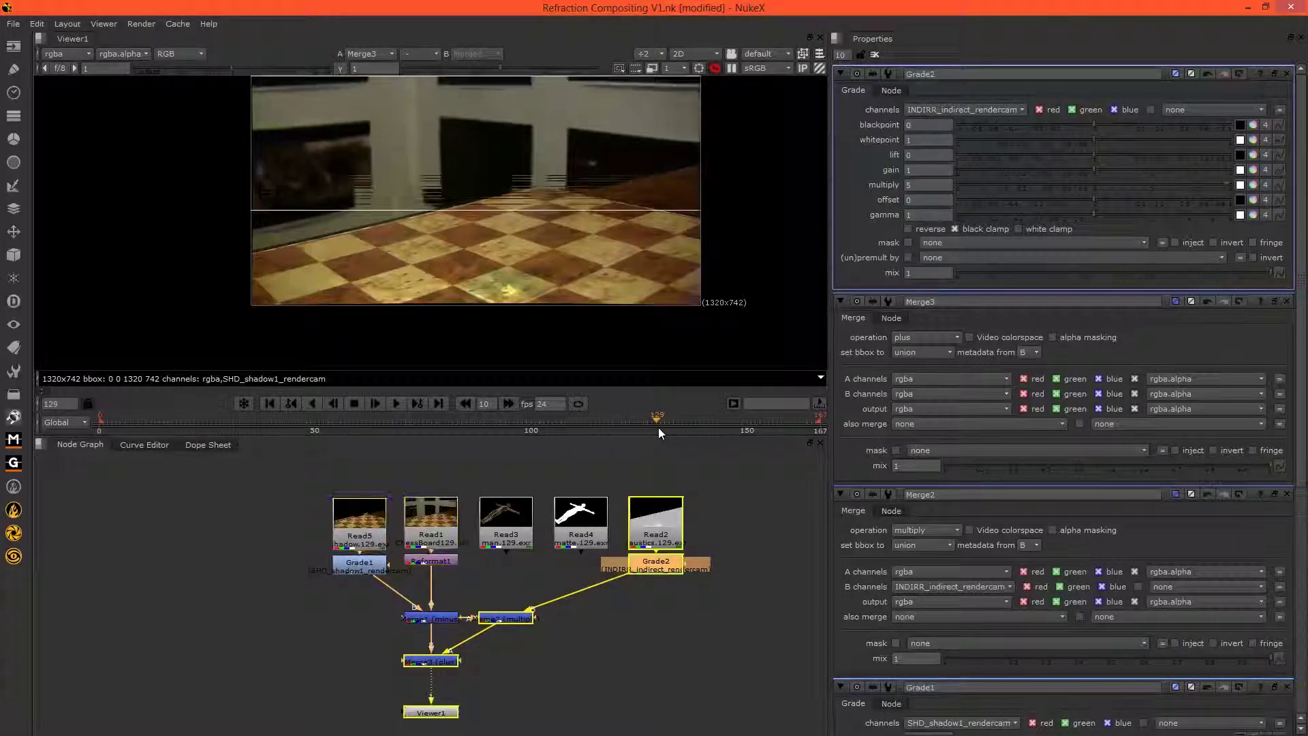
click(729, 423)
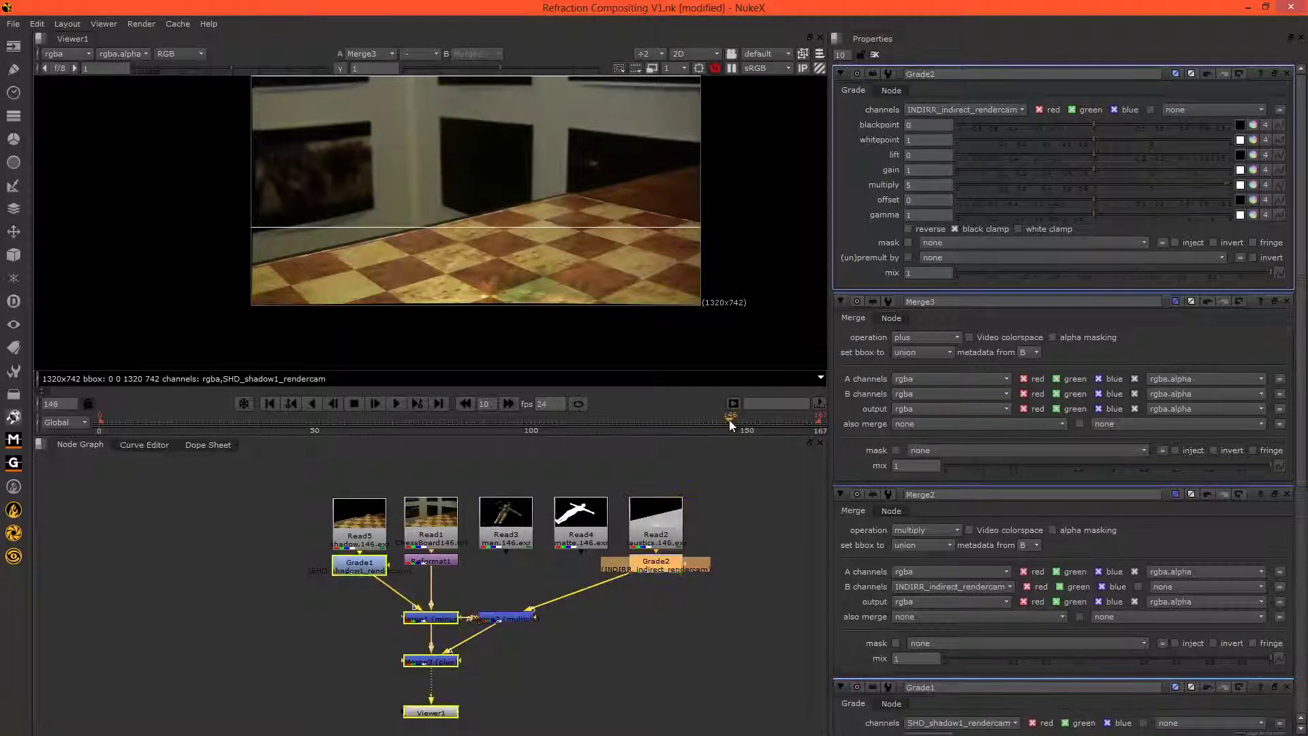
click(782, 423)
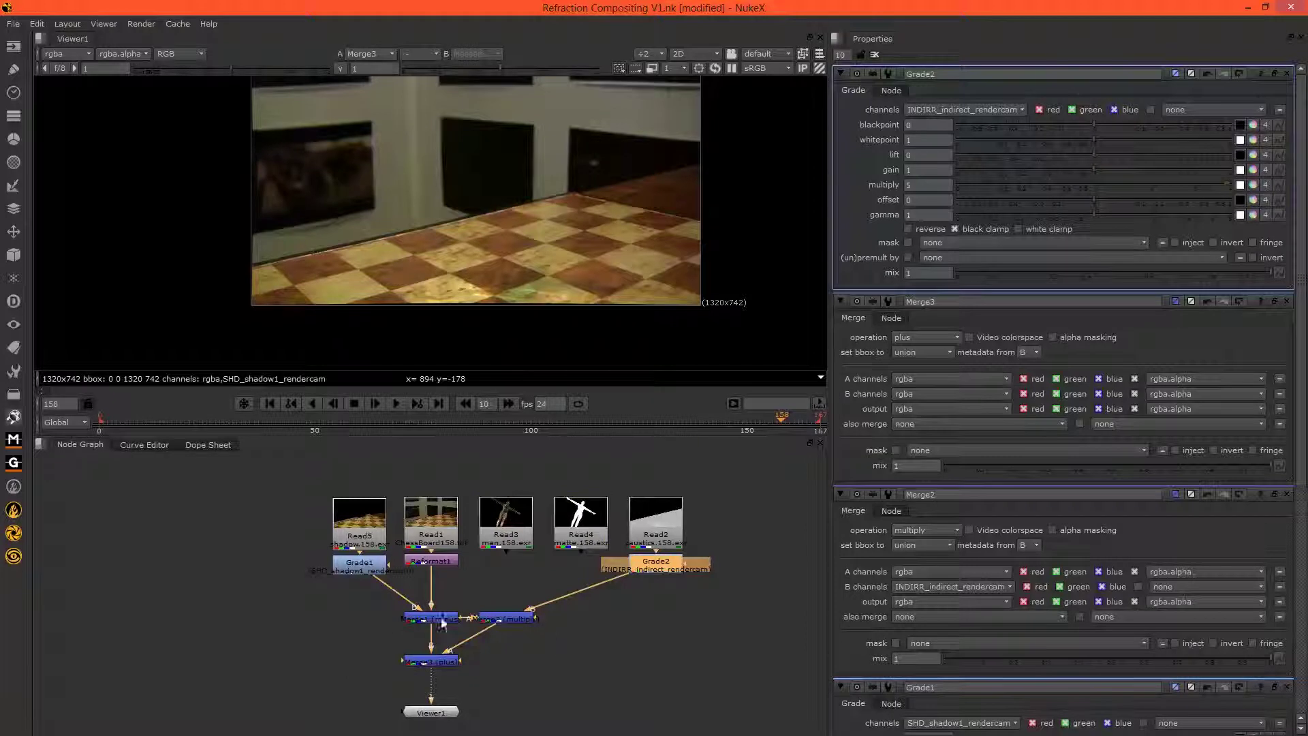
Move the man and matte Read nodes left of the shadow branch, and the caustics Read and Grade directly above the multiply Merge.
click(589, 593)
mouse_move(473, 484)
mouse_down()
mouse_move(612, 561)
mouse_move(242, 573)
mouse_up()
click(428, 580)
drag(596, 489, 715, 588)
drag(668, 520, 522, 526)
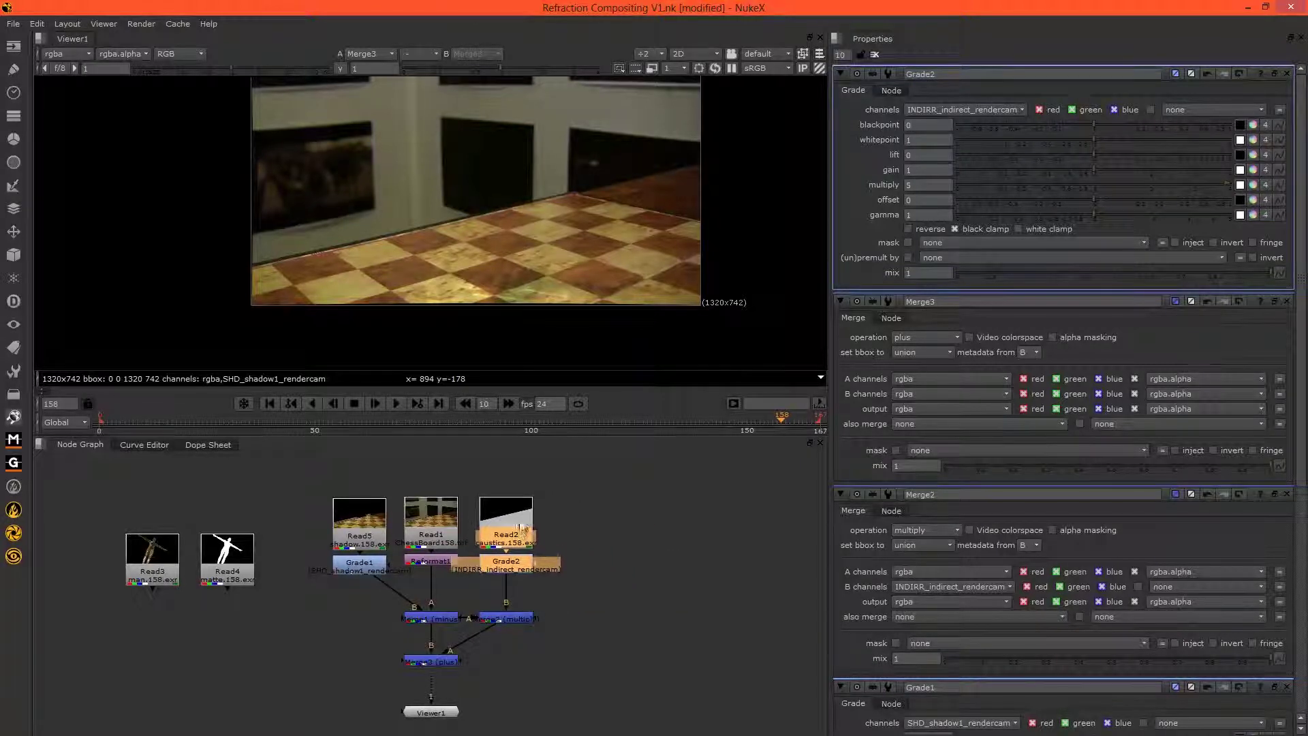
click(591, 562)
drag(599, 598, 636, 569)
drag(406, 183, 410, 231)
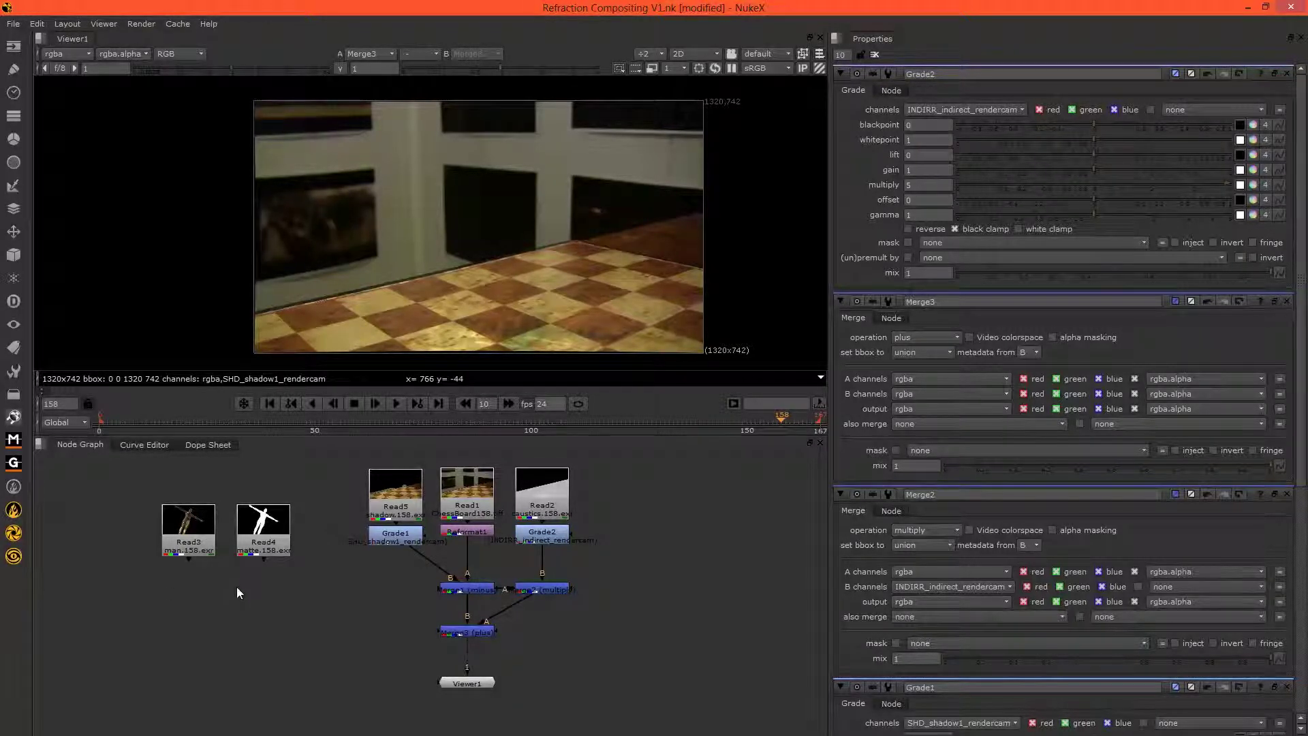
View the man Read node and move it to the right of the caustics branch.
click(190, 531)
key(1)
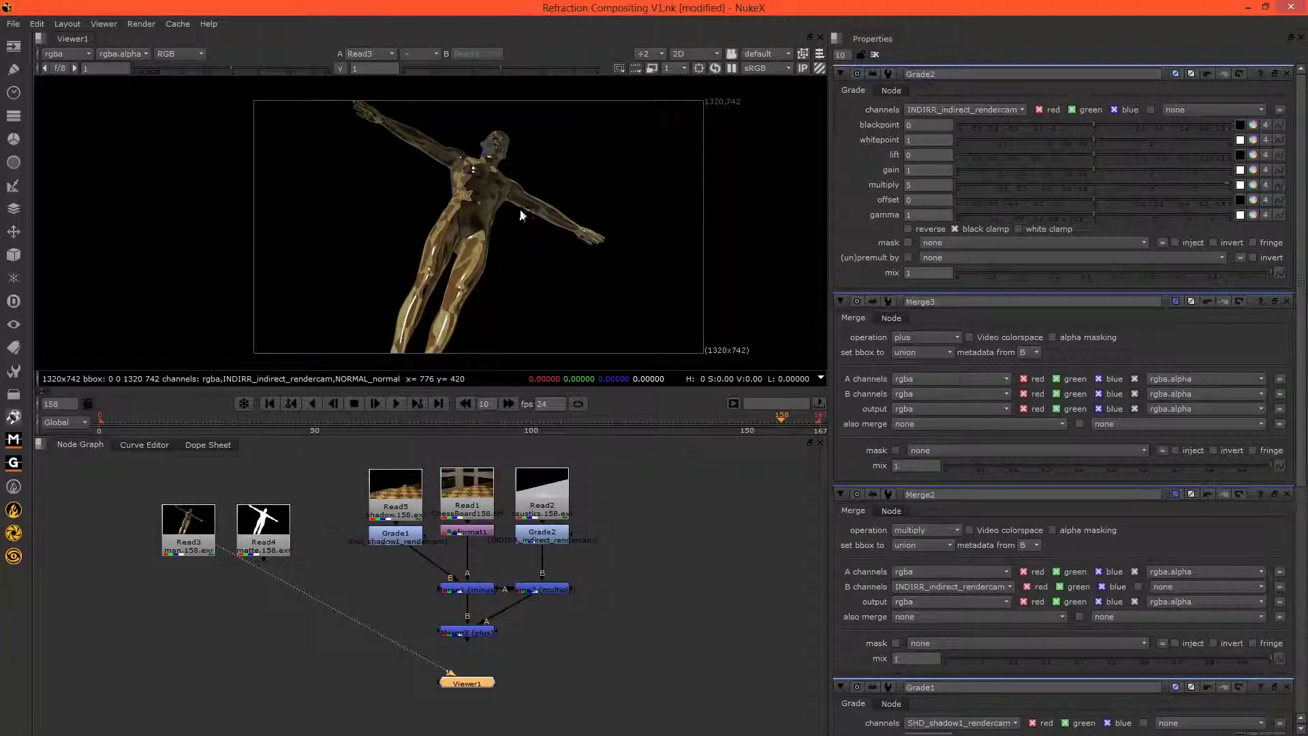
drag(195, 542, 737, 515)
click(633, 642)
drag(722, 571, 525, 594)
drag(544, 530, 556, 525)
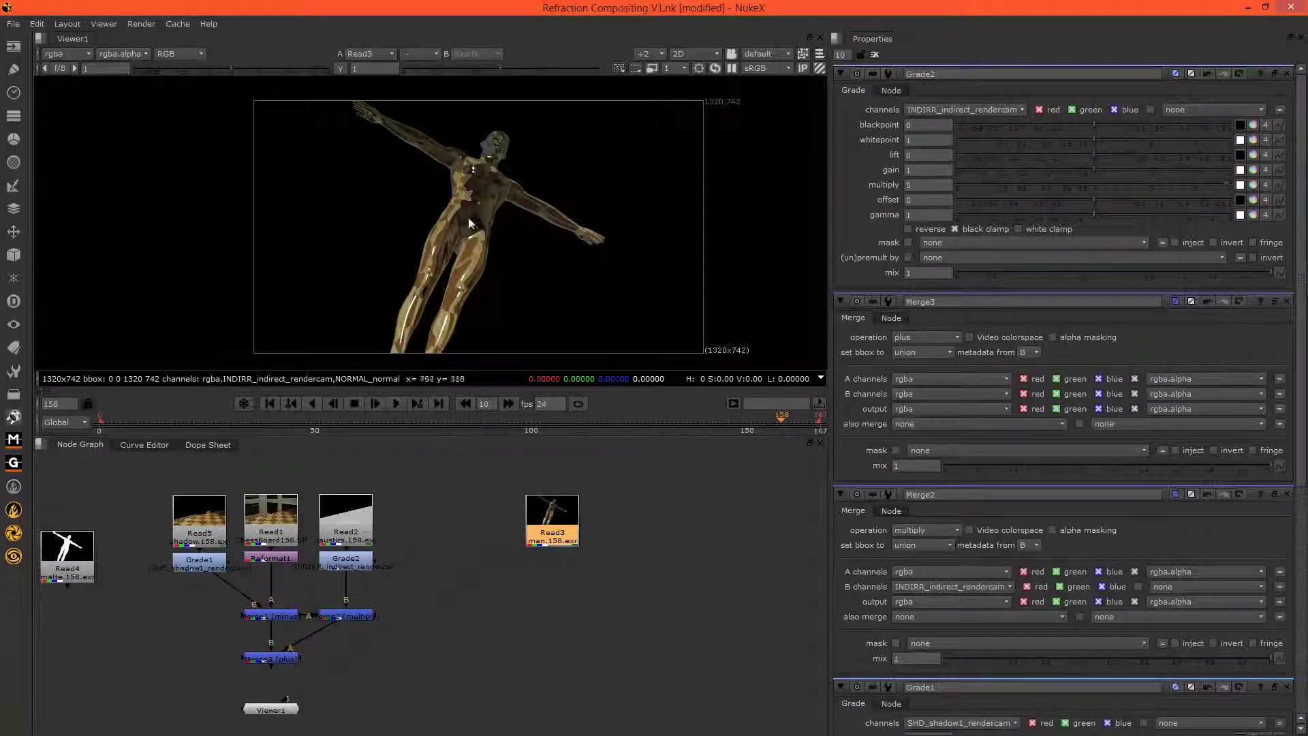
Inspect the man render's REFL_reflection, REFR_refraction and SPEC_specular passes in the viewer, and return to rgba.
click(67, 54)
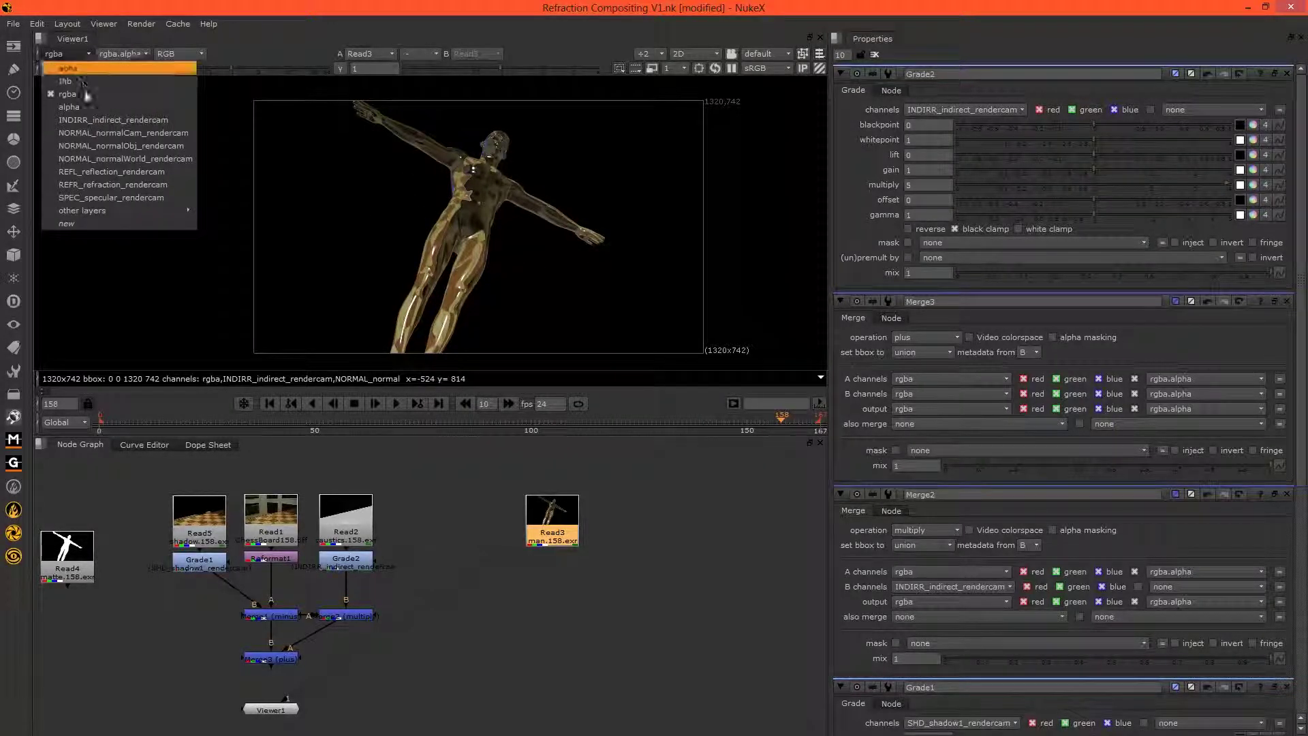
click(142, 171)
click(98, 53)
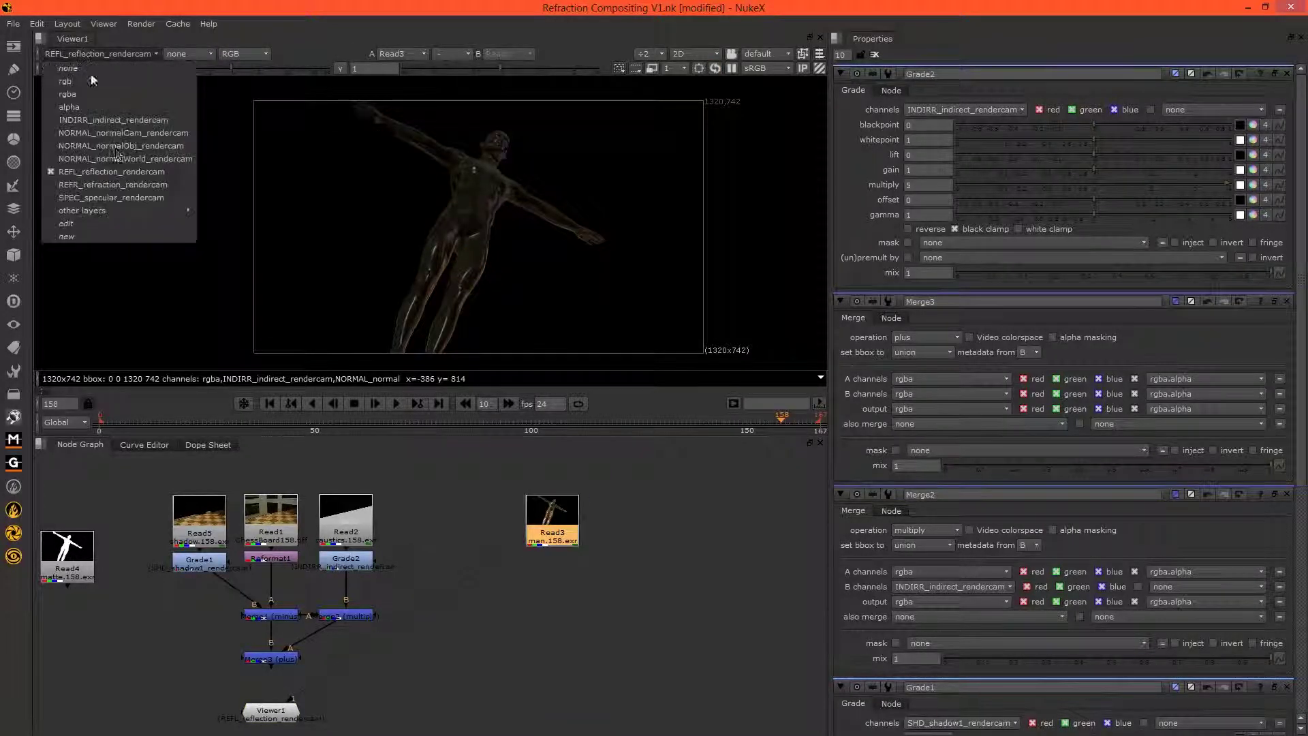
click(121, 186)
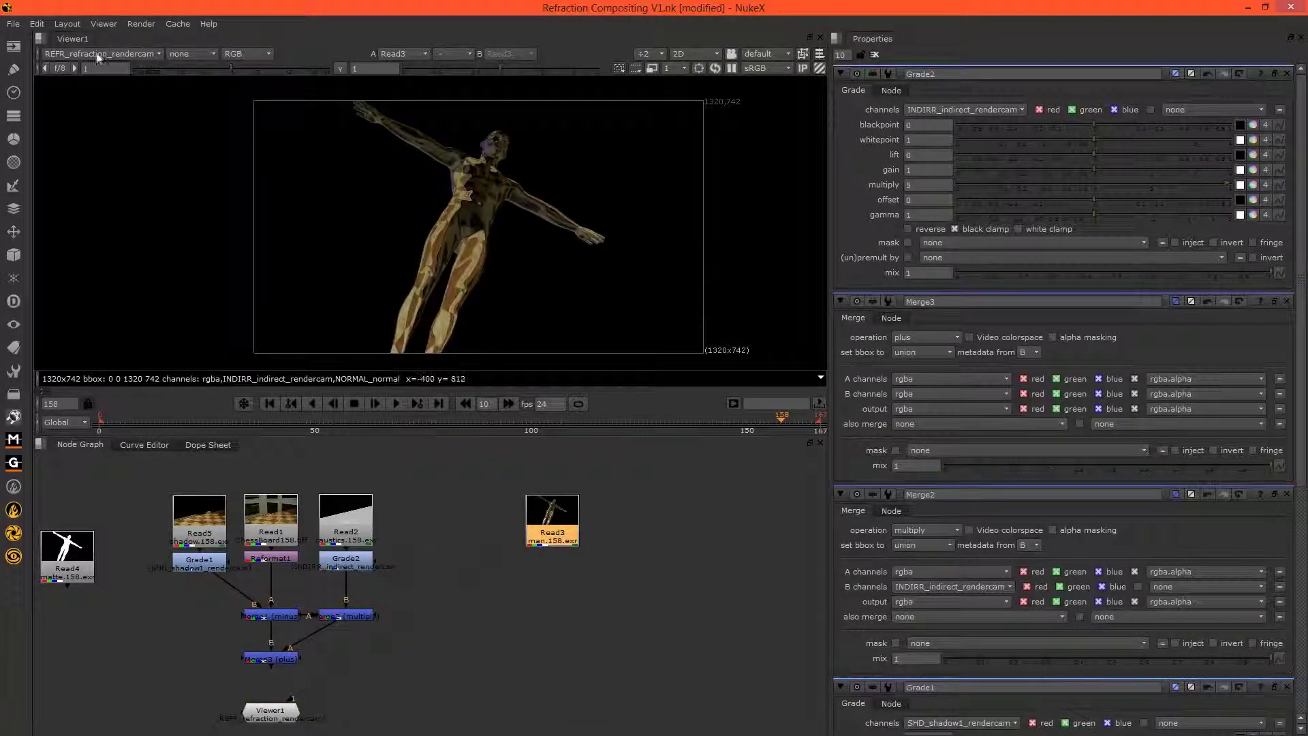
click(95, 53)
click(107, 199)
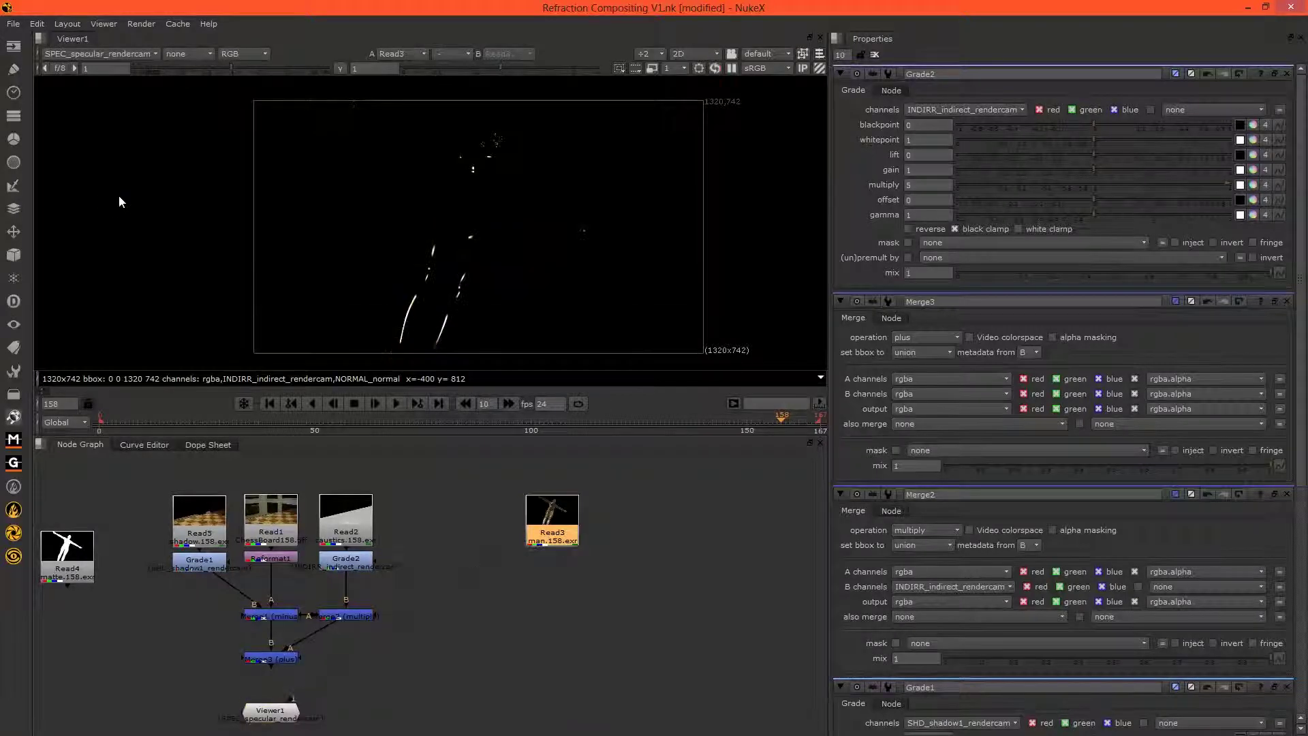
click(100, 59)
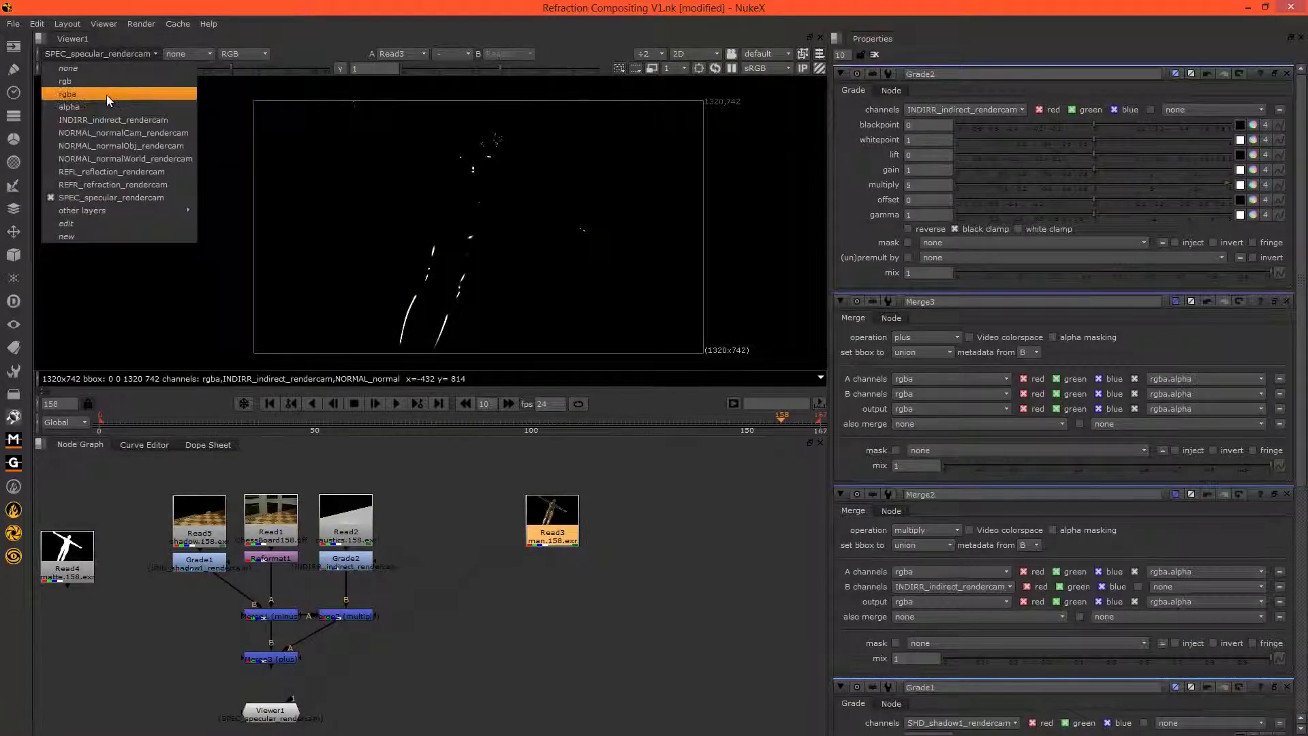
click(106, 95)
click(62, 56)
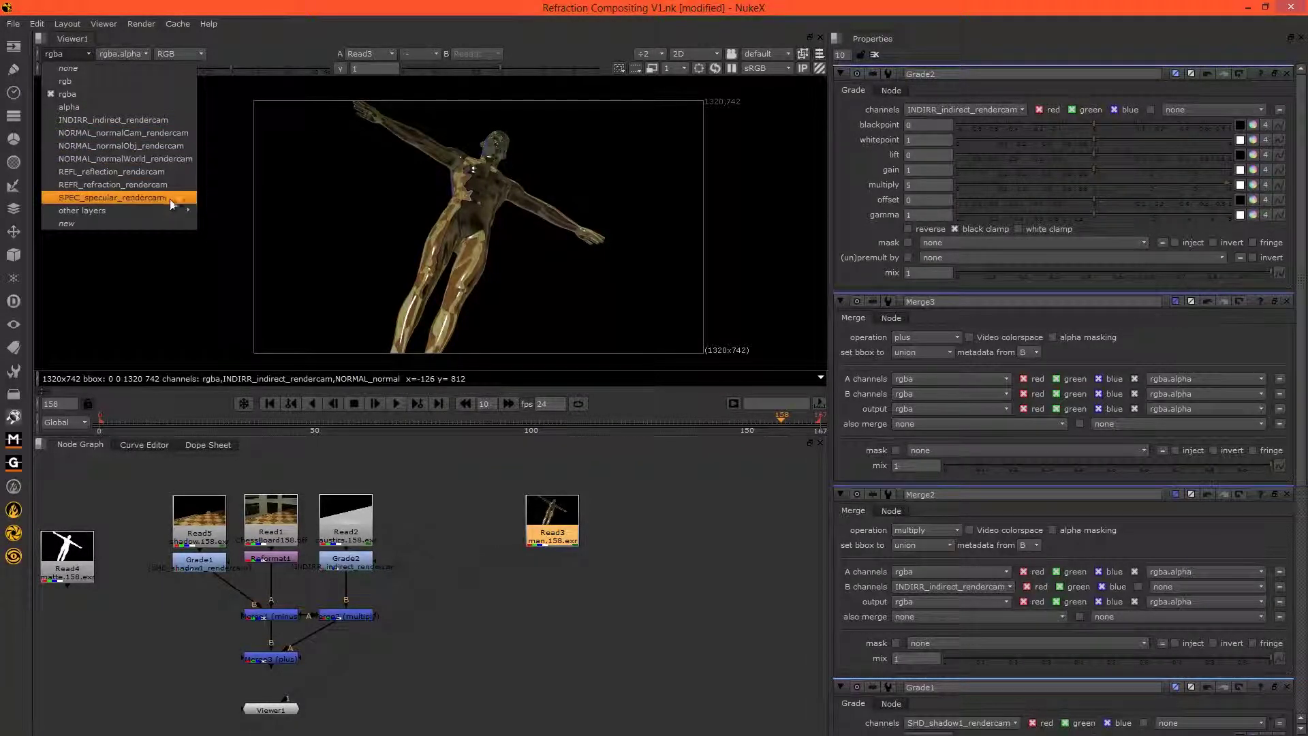
click(542, 656)
Add a Merge fed twice by the man Read node, with A channels REFL_reflection_rendercam and B channels REFR_refraction_rendercam.
drag(542, 656, 598, 638)
click(601, 521)
drag(601, 521, 593, 528)
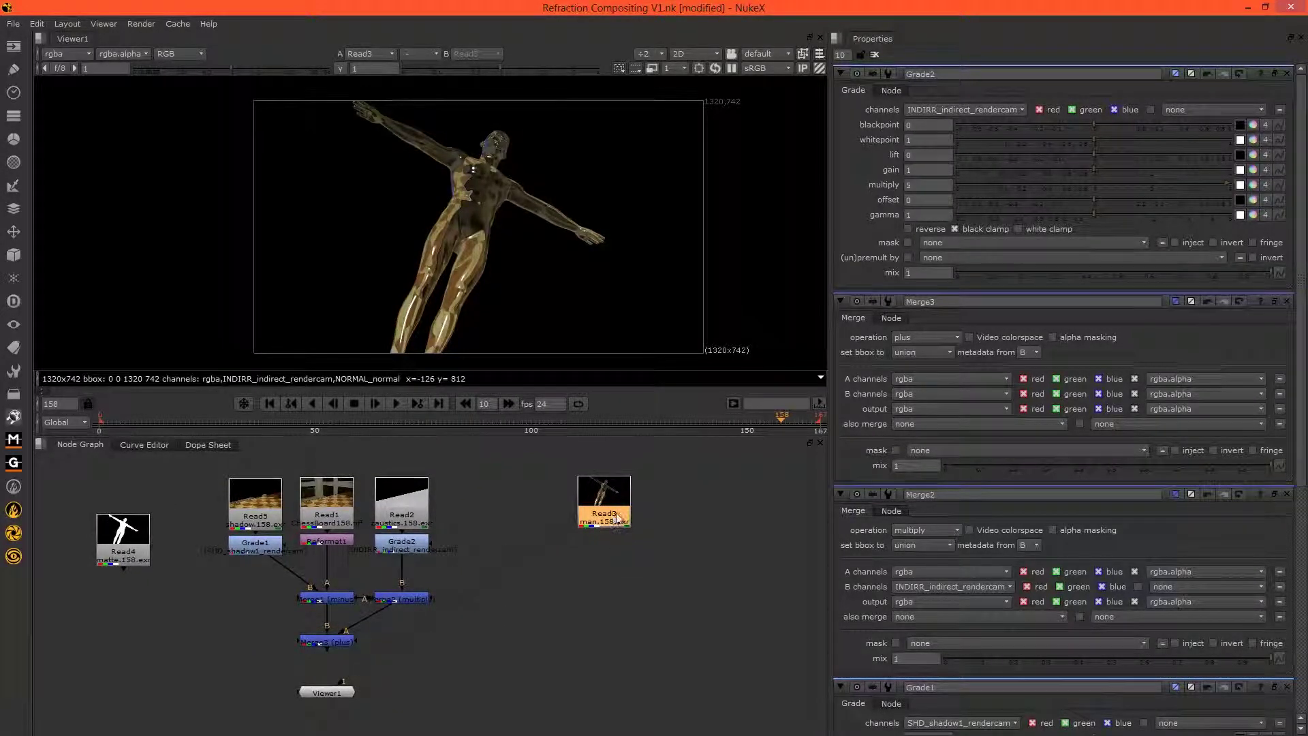
key(m)
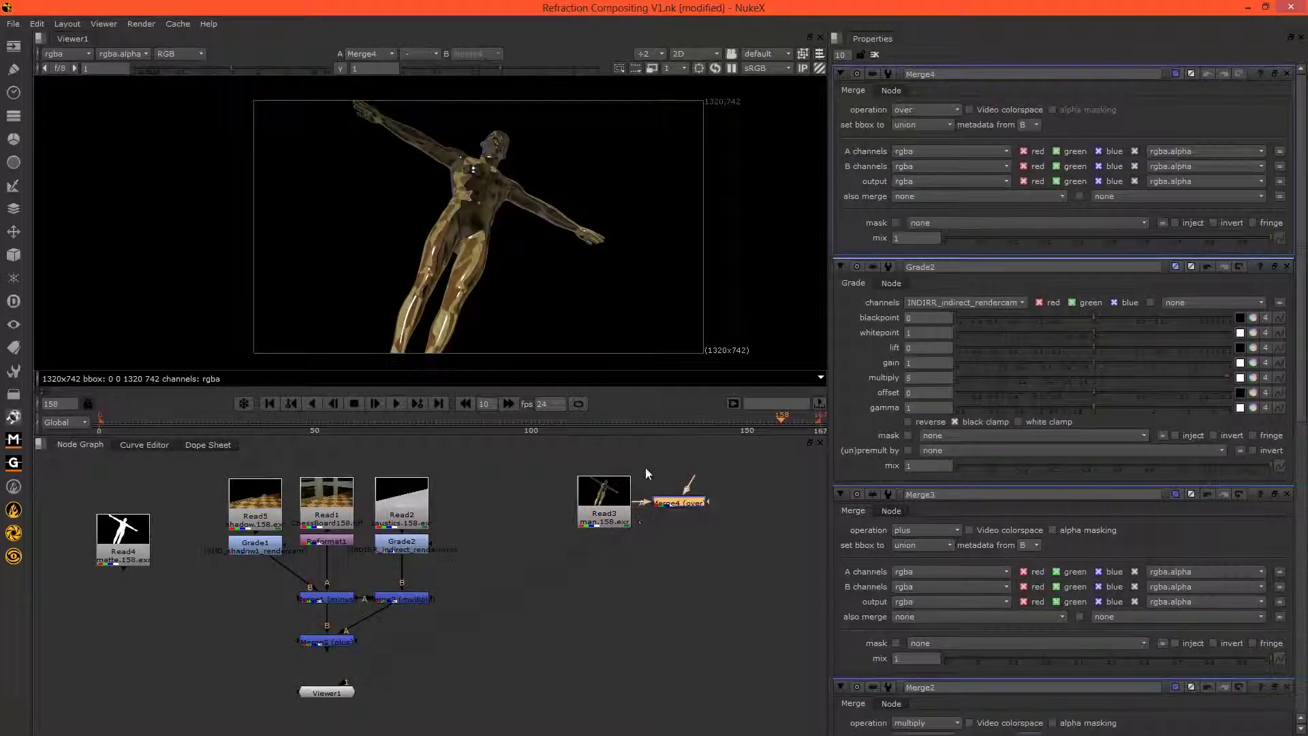
click(939, 153)
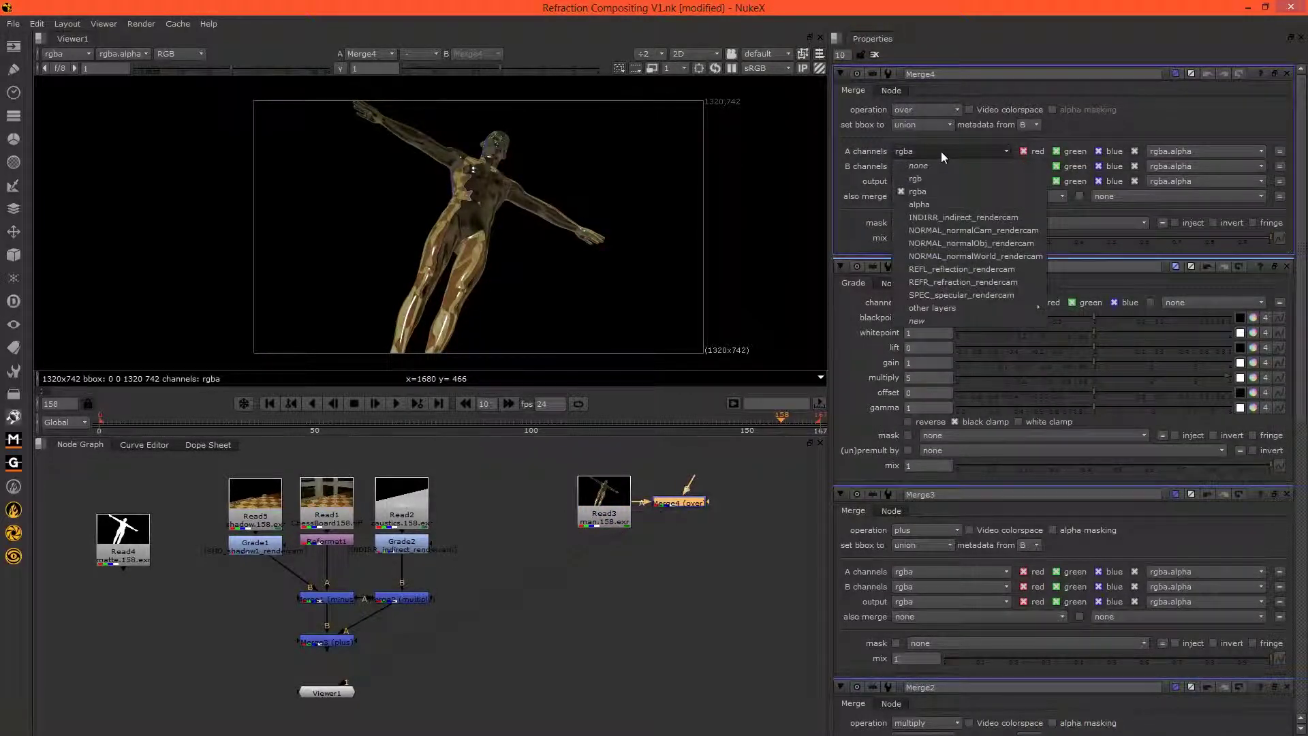
click(968, 270)
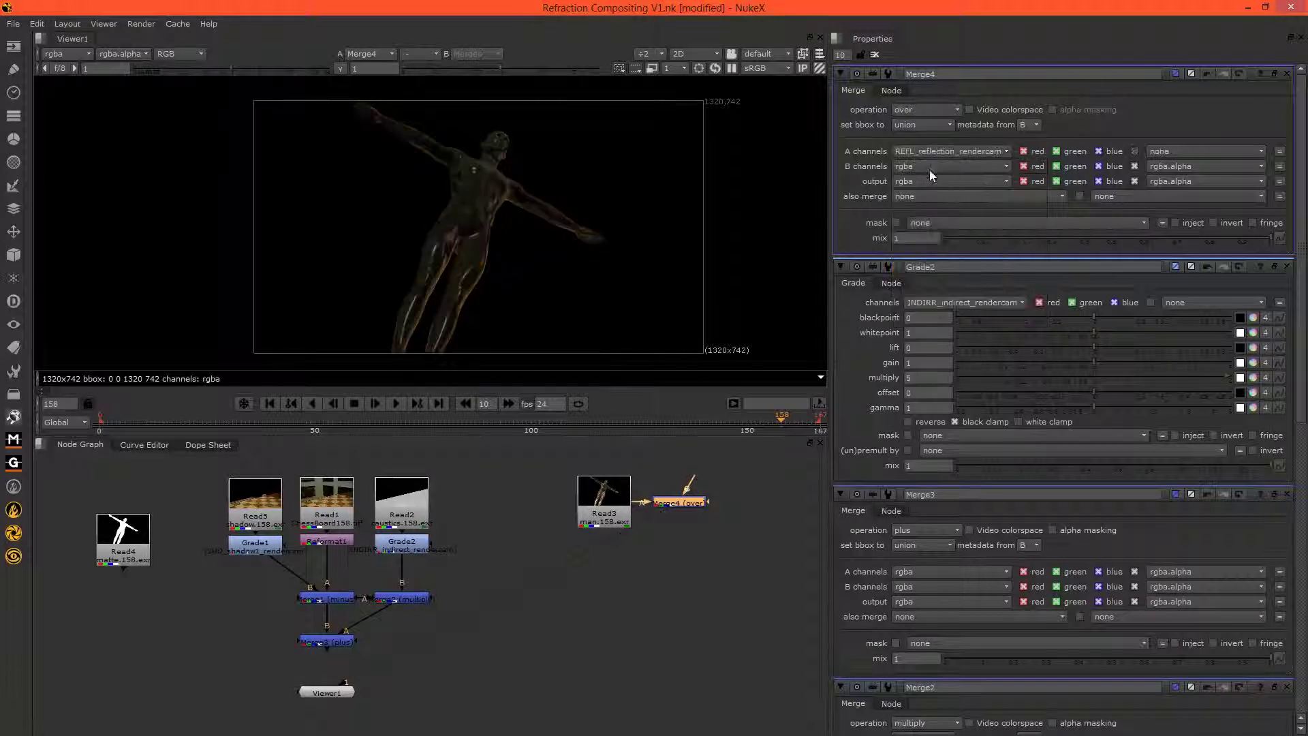
click(926, 165)
click(959, 297)
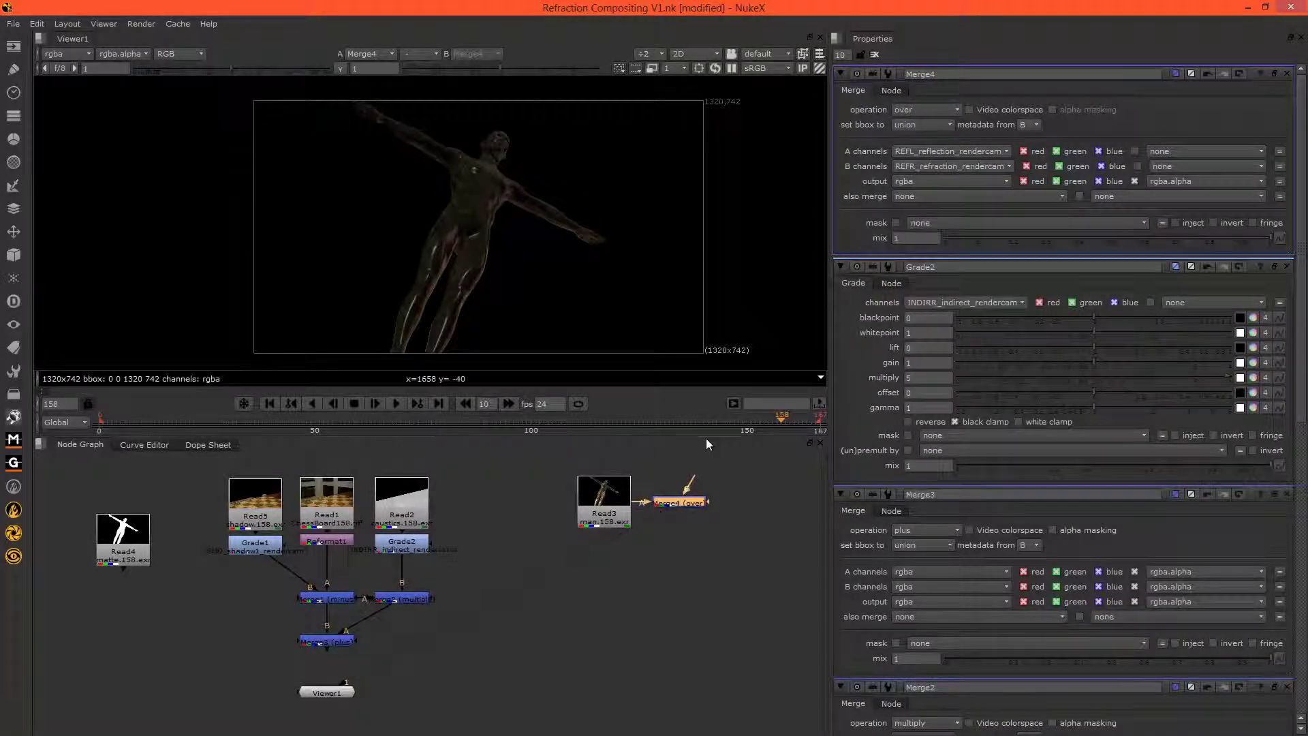
drag(671, 486, 604, 508)
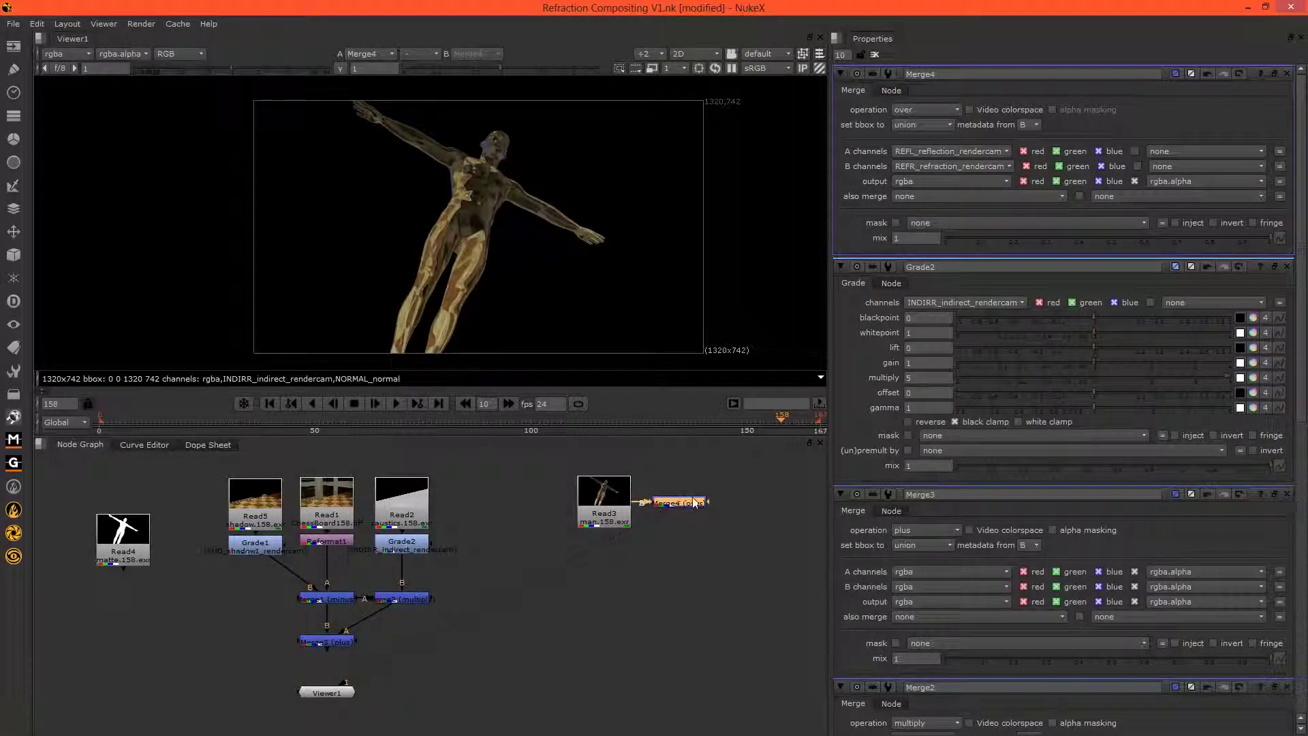
Add a second Merge connected to the first man Merge and place it directly beneath it.
key(m)
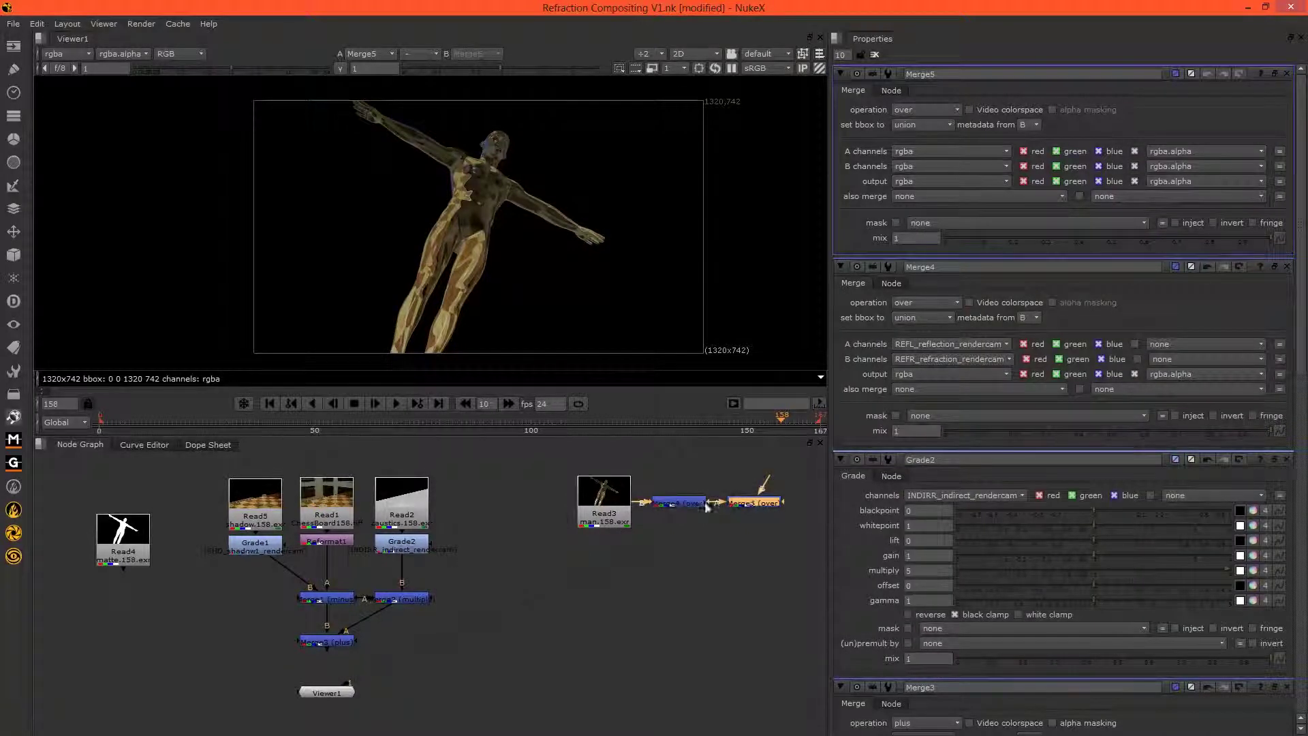
drag(755, 508, 680, 525)
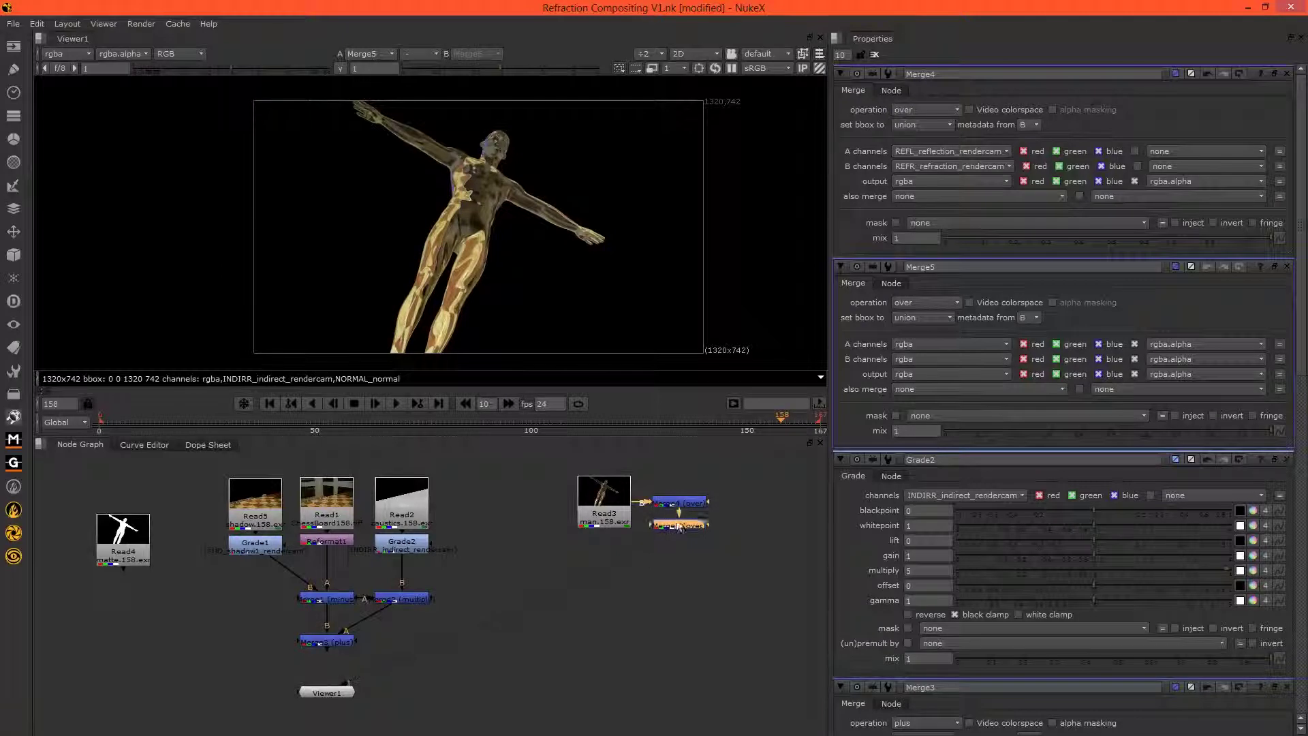
Try A channels rgba and B channels SPEC_specular_rendercam on the first man Merge.
click(930, 156)
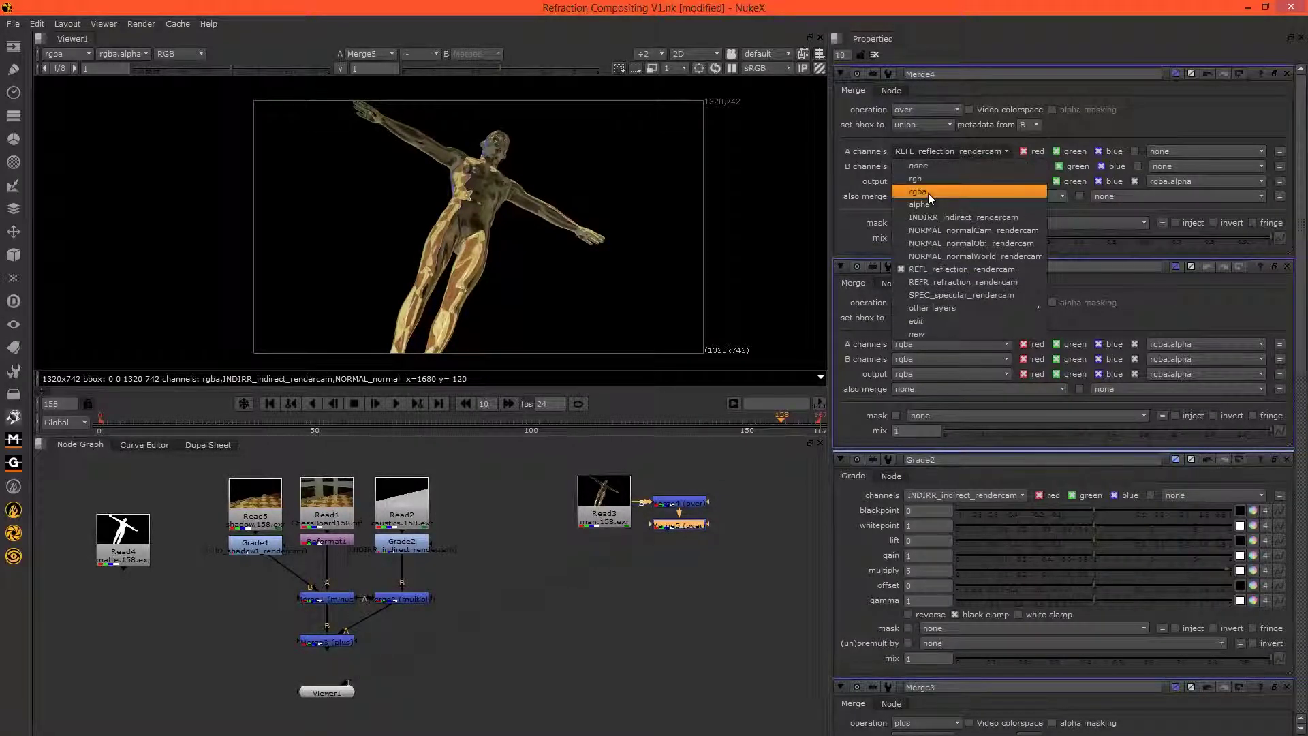
click(928, 193)
click(953, 166)
click(954, 311)
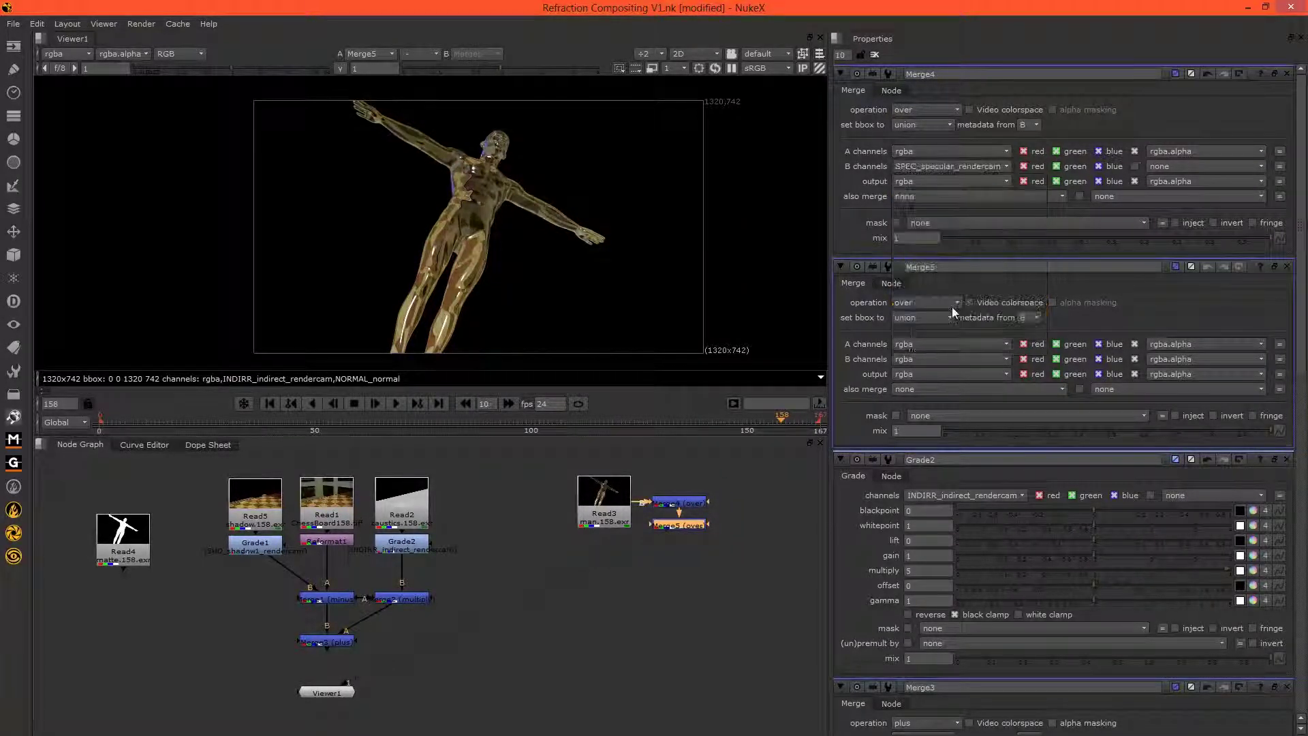
View the second man Merge and set its B channels to SPEC_specular_rendercam.
ctrl+shift+click(616, 508)
click(679, 526)
key(1)
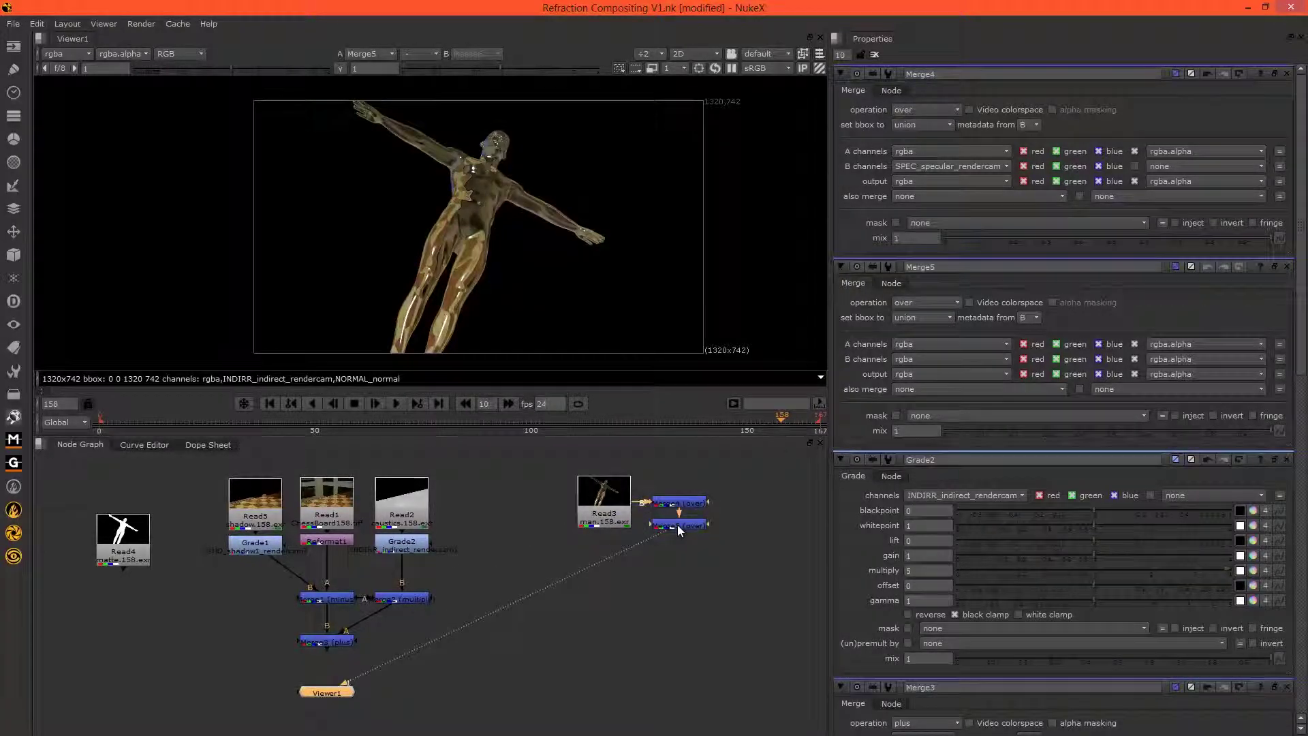
click(928, 170)
click(935, 309)
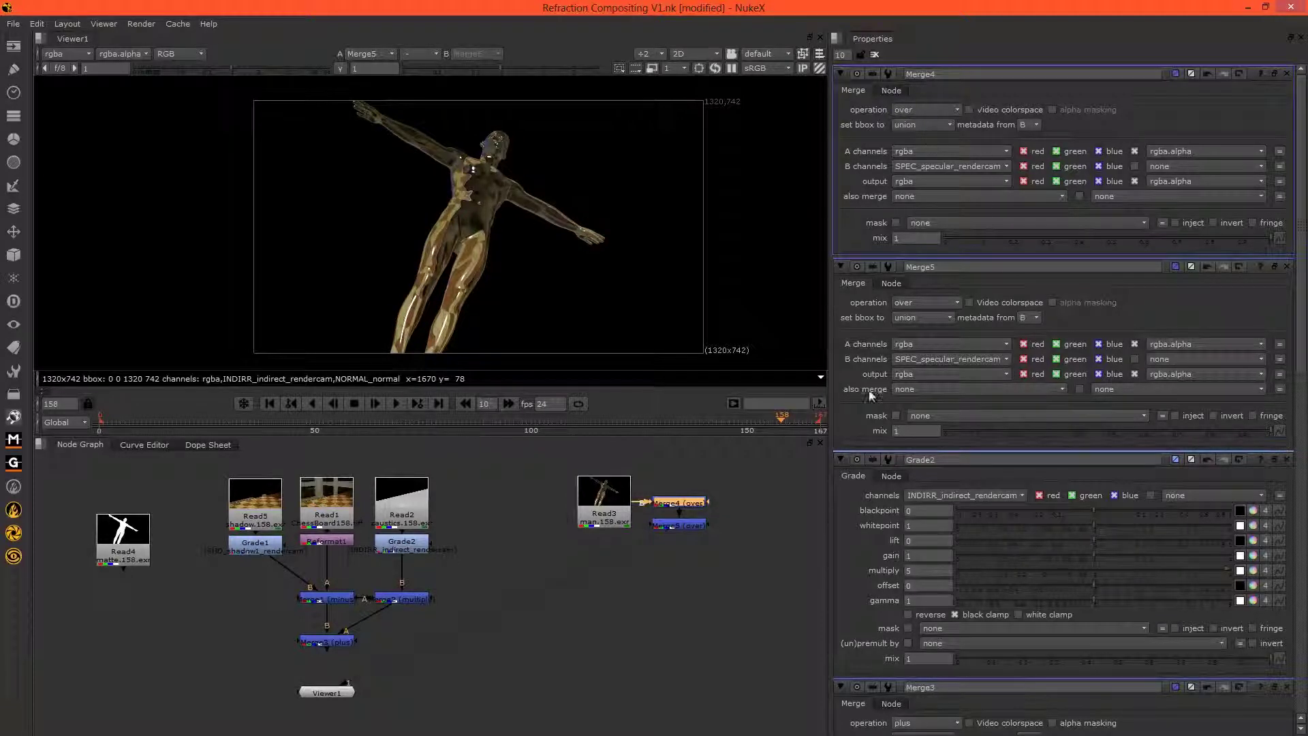
Clear the open node properties and set the first man Merge to A channels REFL_reflection_rendercam and B channels REFR_refraction_rendercam.
click(875, 55)
double_click(680, 502)
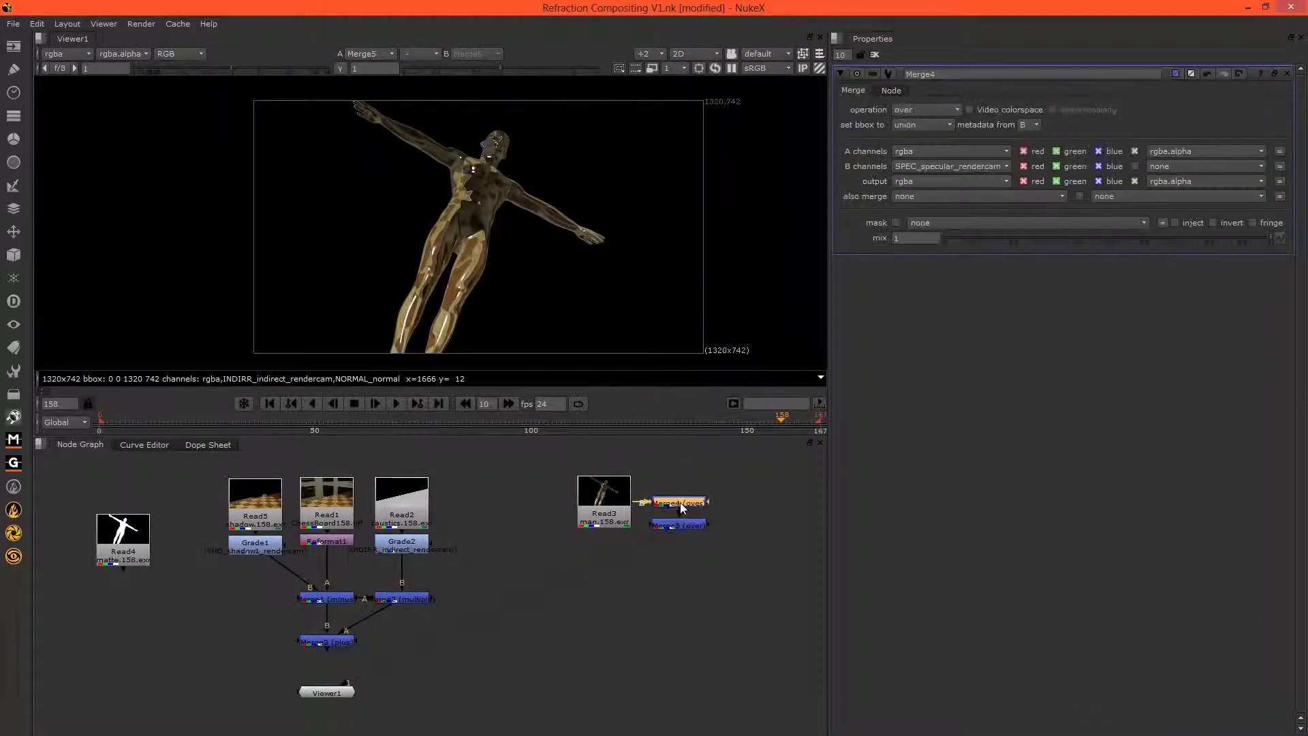
click(949, 151)
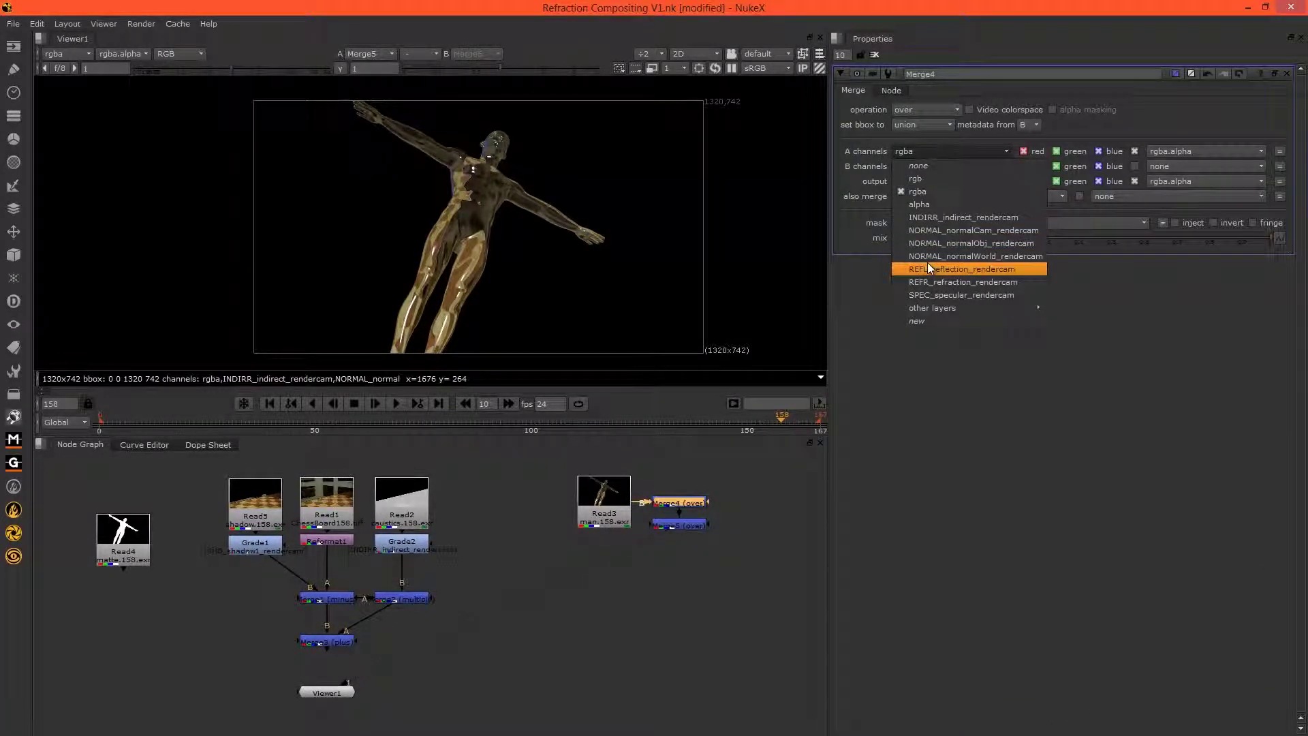
click(927, 263)
click(926, 168)
click(937, 298)
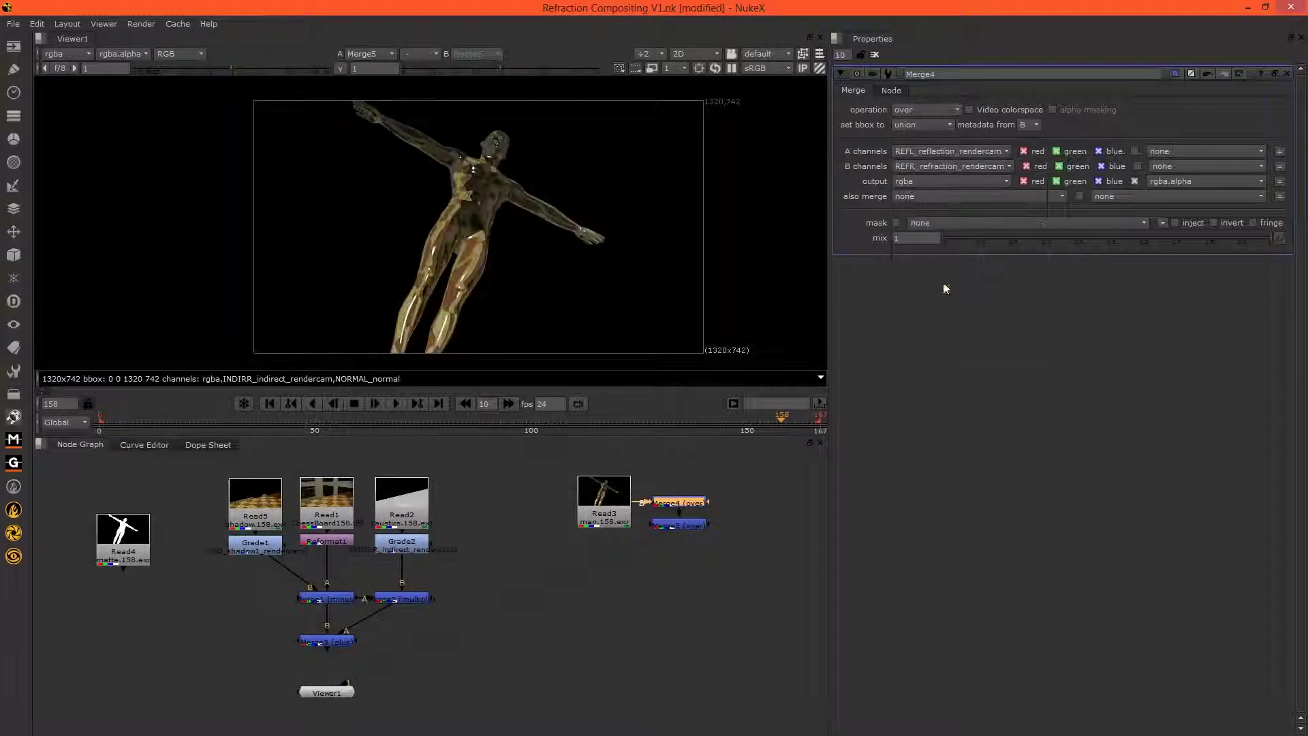
Open the second man Merge's properties and compare its output with the original man Read node in the viewer.
double_click(679, 526)
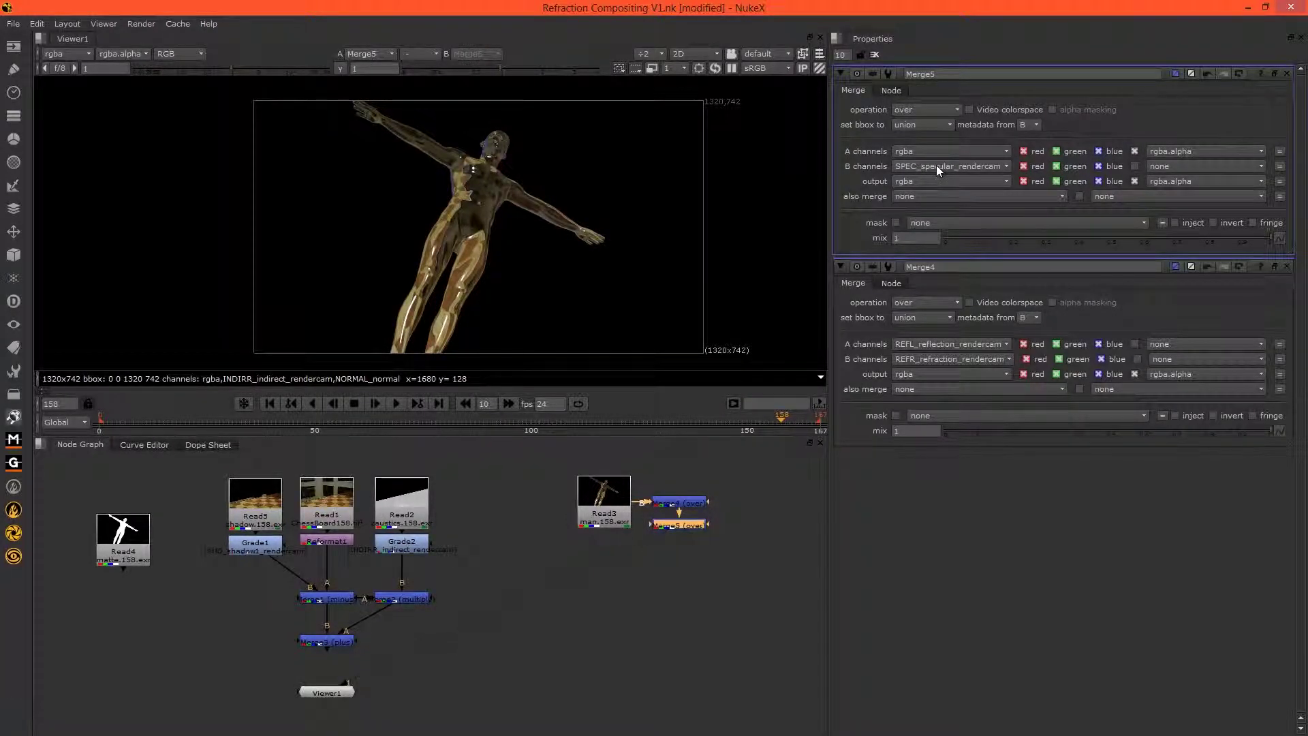
click(614, 508)
key(1)
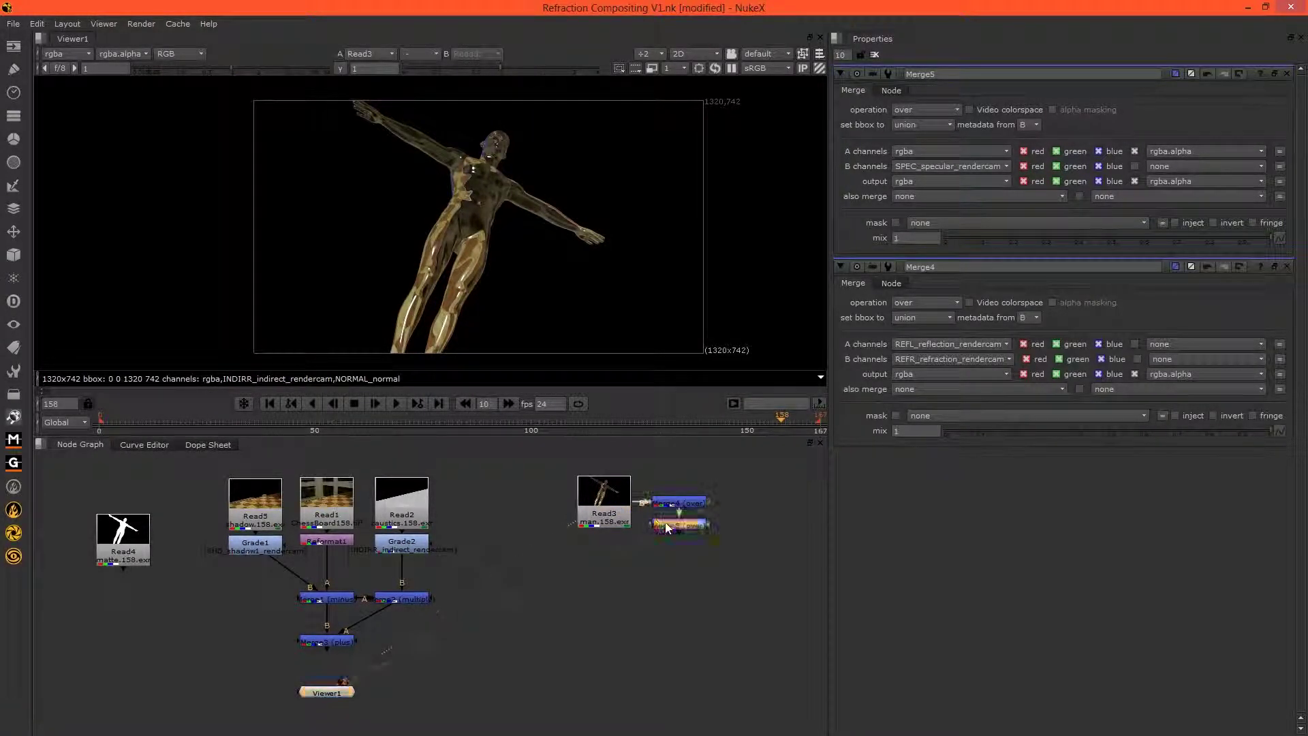
click(660, 529)
key(1)
click(615, 514)
key(1)
click(661, 527)
key(1)
click(619, 515)
click(655, 523)
key(1)
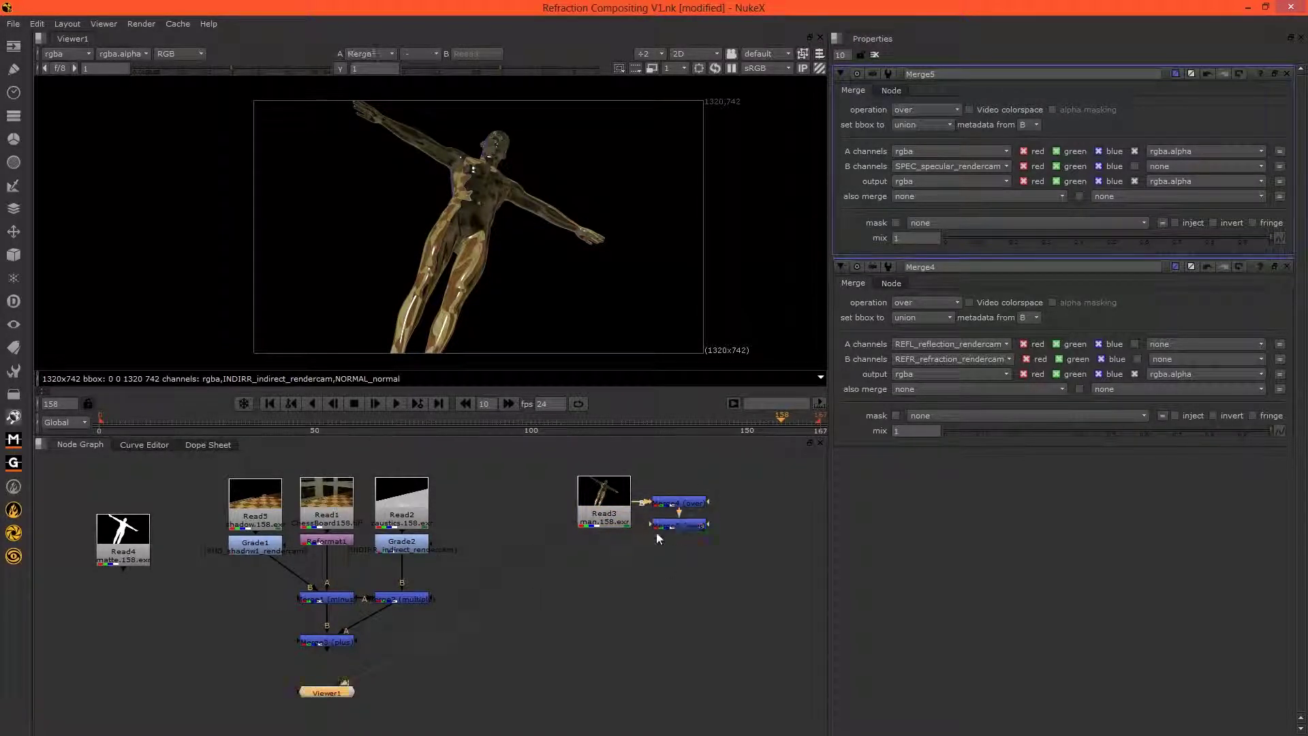
Stack both man Merge nodes below the man Read node, leaving a gap between the two Merges.
drag(652, 492, 733, 553)
drag(696, 506, 620, 570)
click(554, 542)
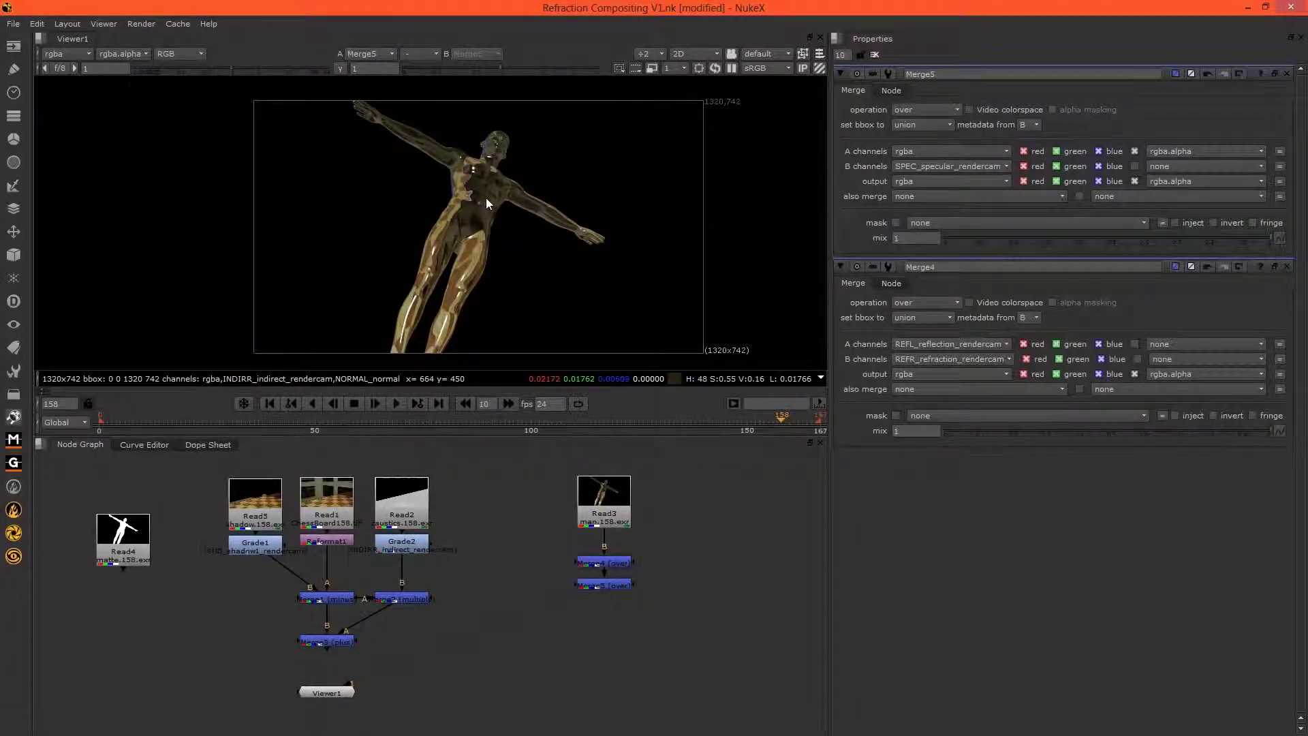
drag(604, 516, 604, 496)
click(588, 566)
drag(587, 565, 593, 536)
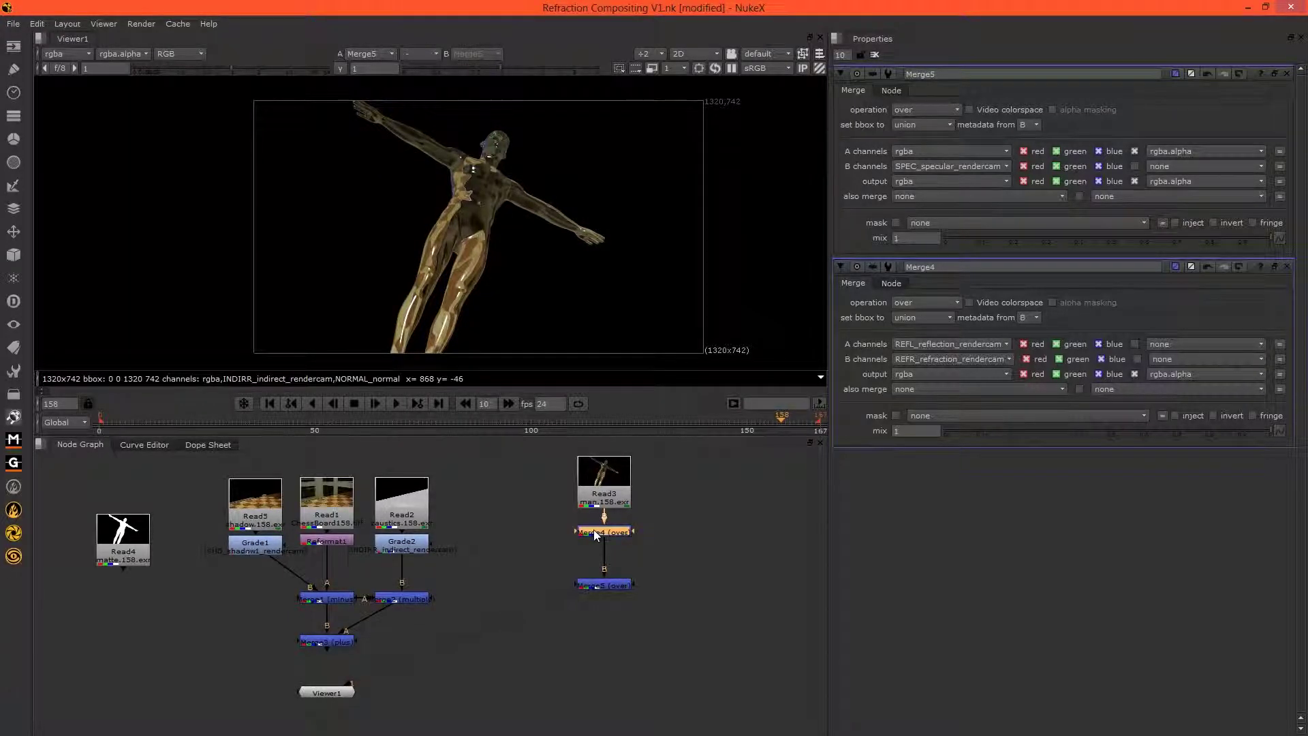
Insert a Glow node between the two man Merges and set its channels to SPEC_specular_rendercam.
key(g)
key(Delete)
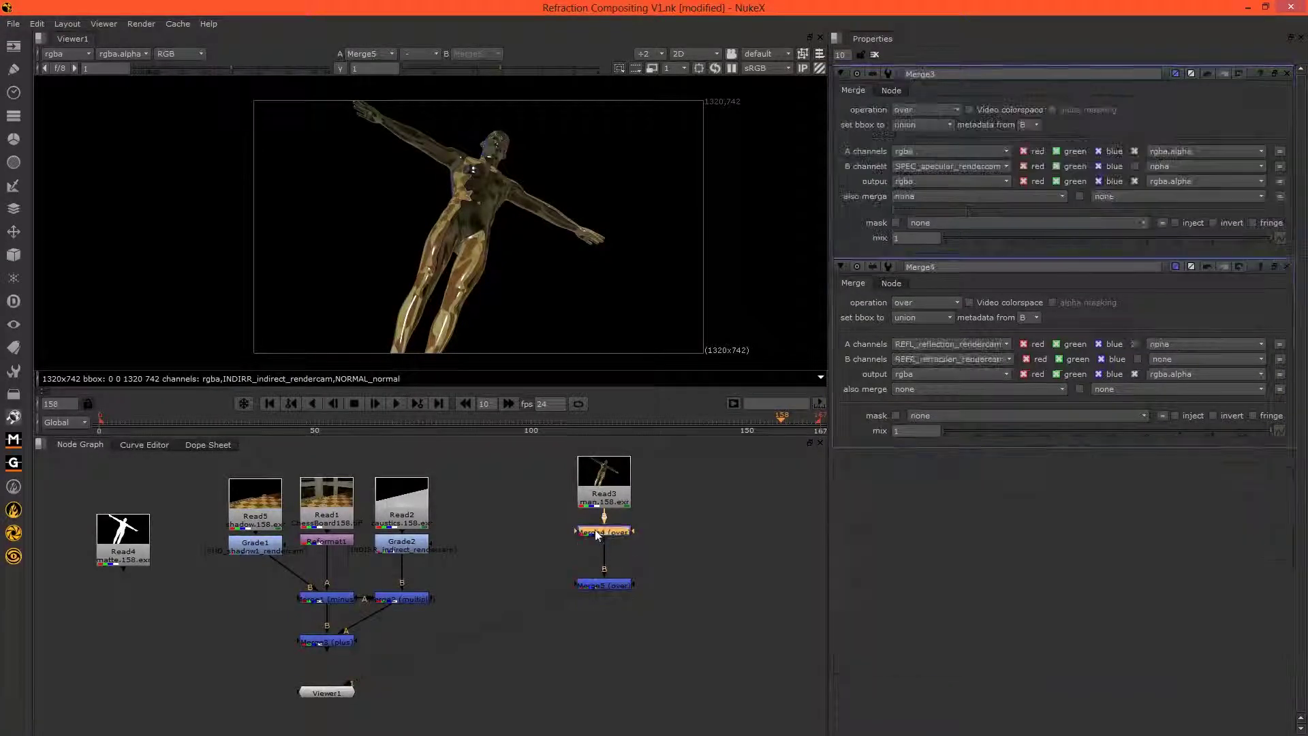
key(Tab)
text(glow)
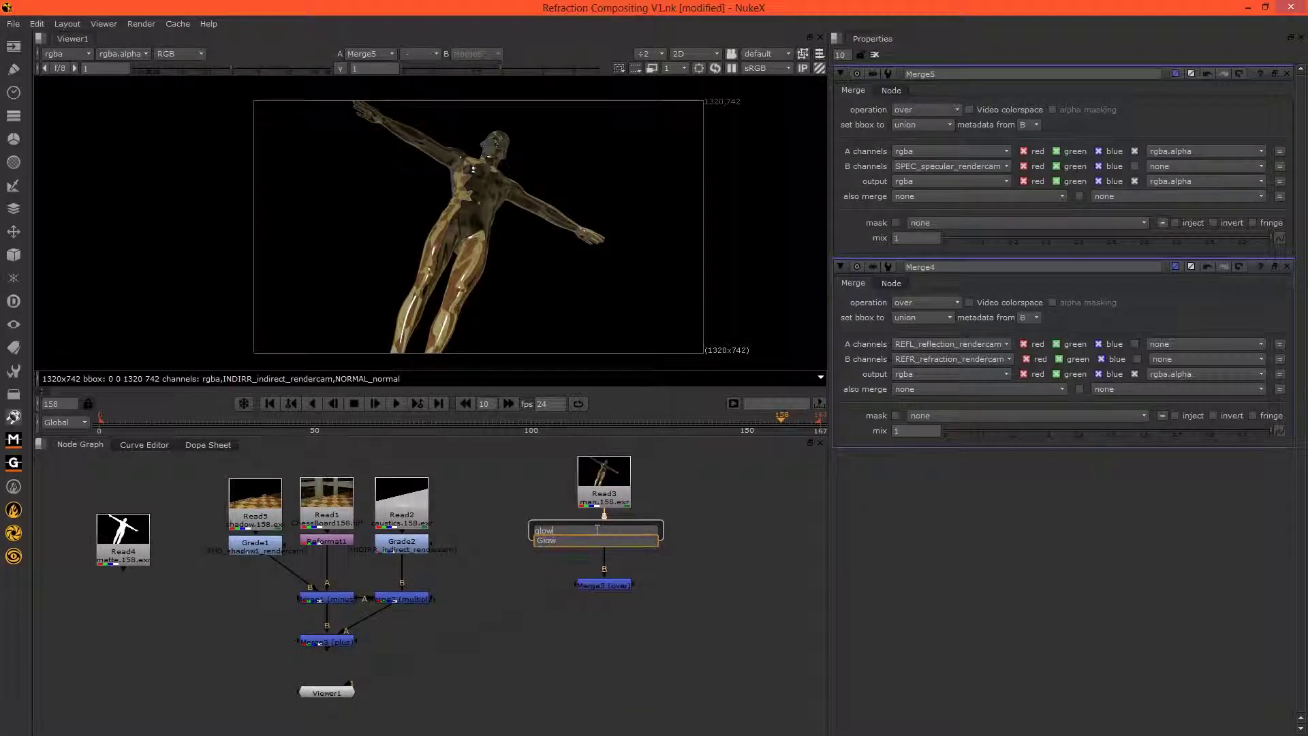
key(Return)
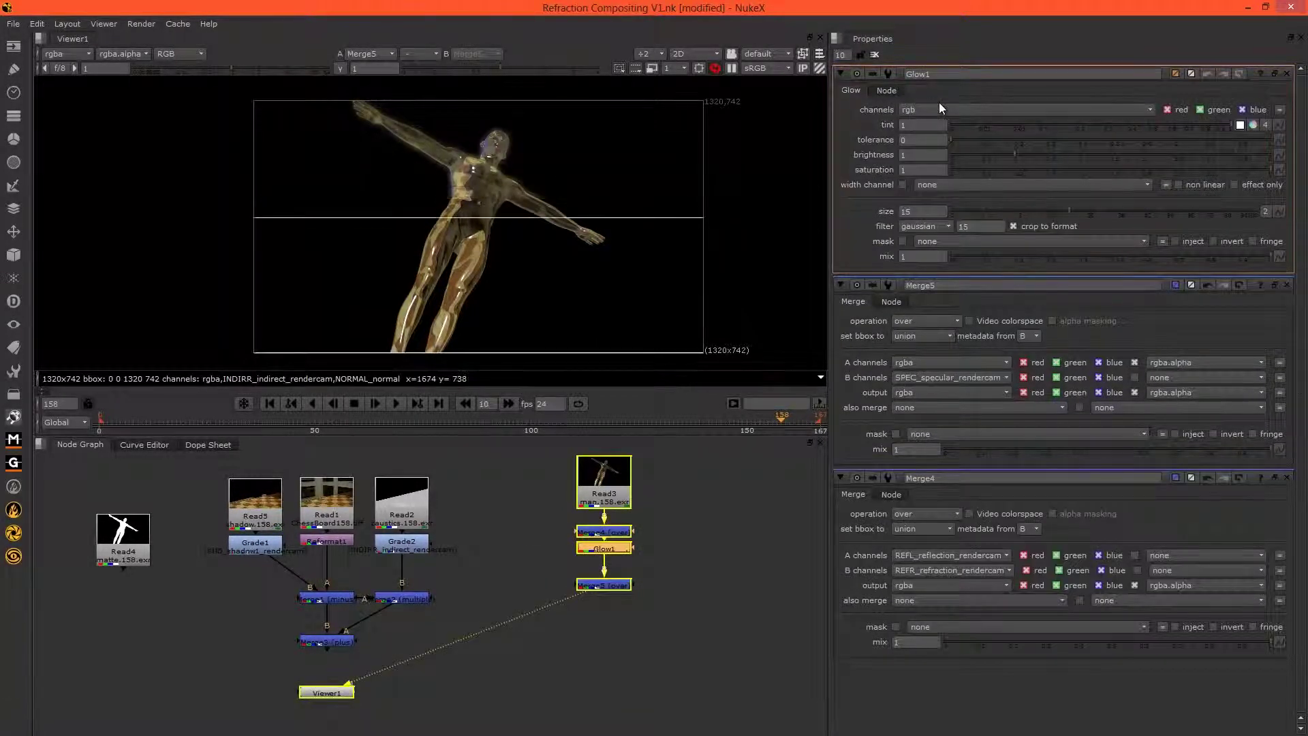
click(952, 109)
click(968, 267)
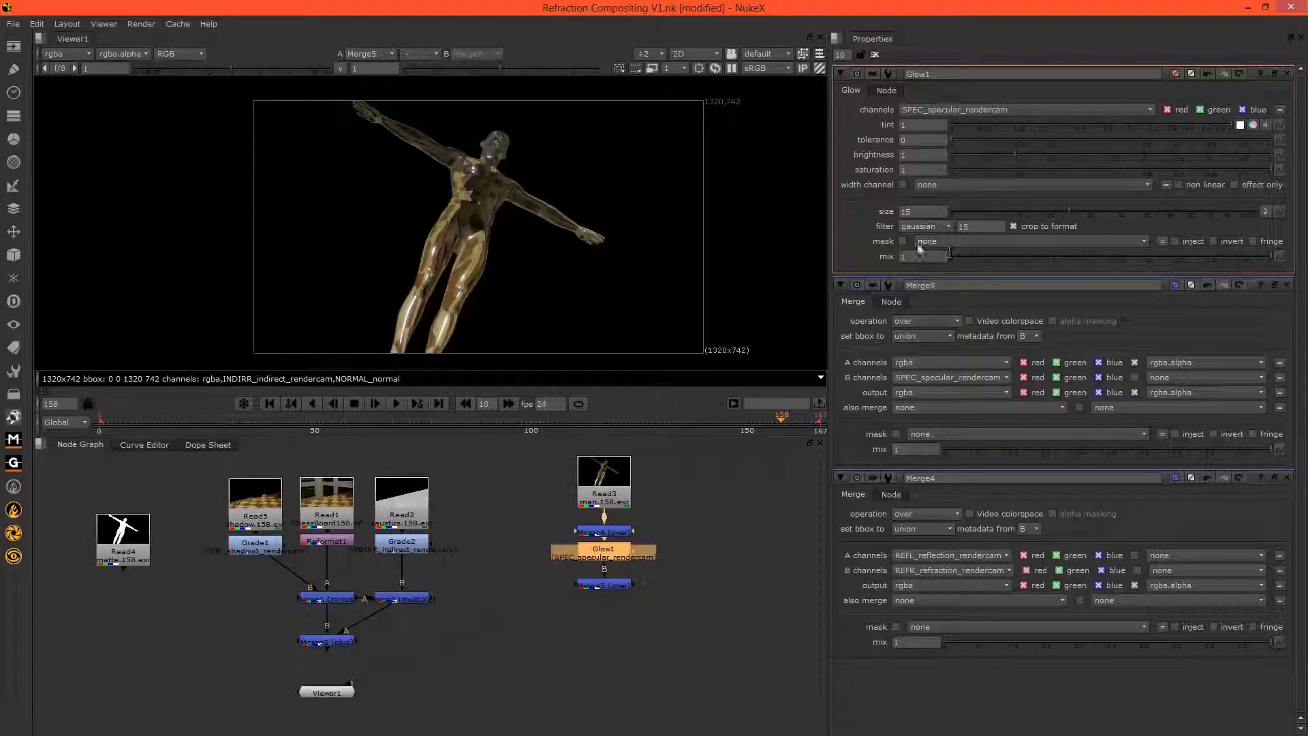
Set the Glow's brightness to 0.3 and check the highlights on the man up close and in full frame.
scroll(413, 228, up, 1)
scroll(419, 232, up, 2)
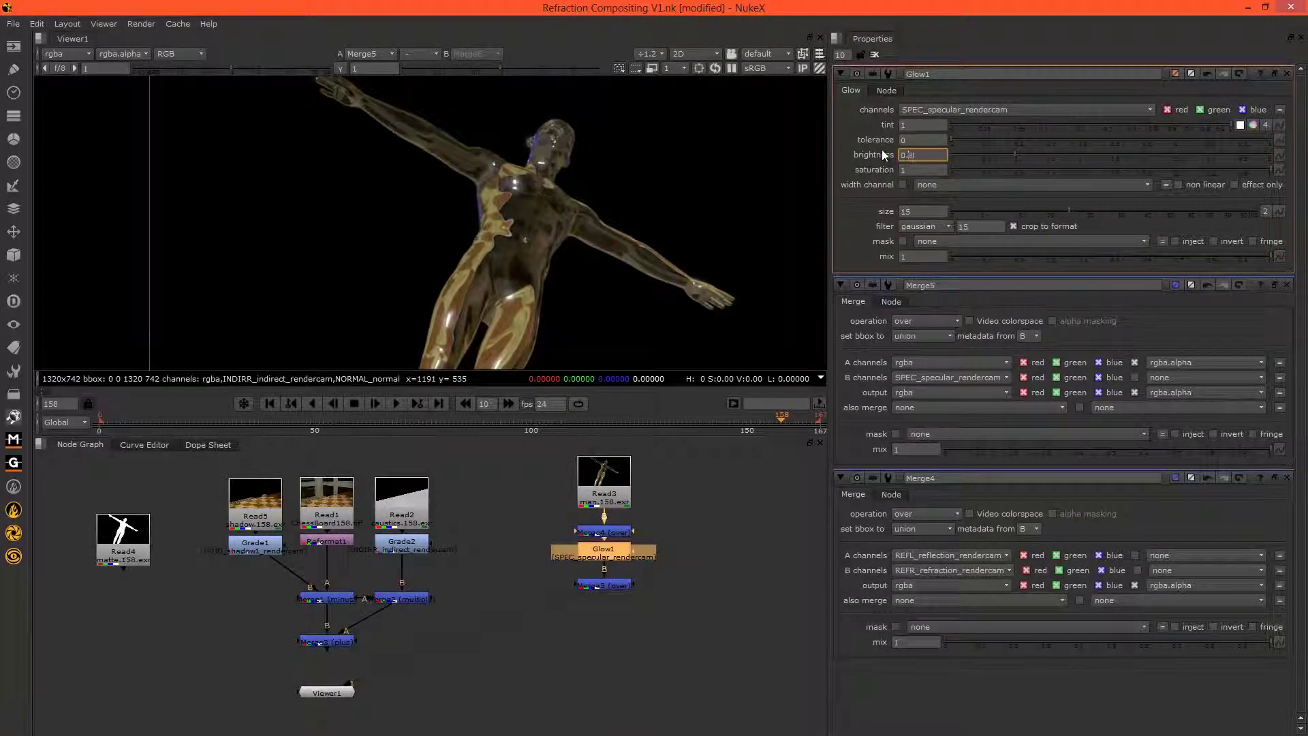
key(BackSpace)
text(5)
text(3)
key(Return)
mouse_move(490, 325)
mouse_down()
mouse_move(482, 187)
mouse_move(465, 322)
mouse_up()
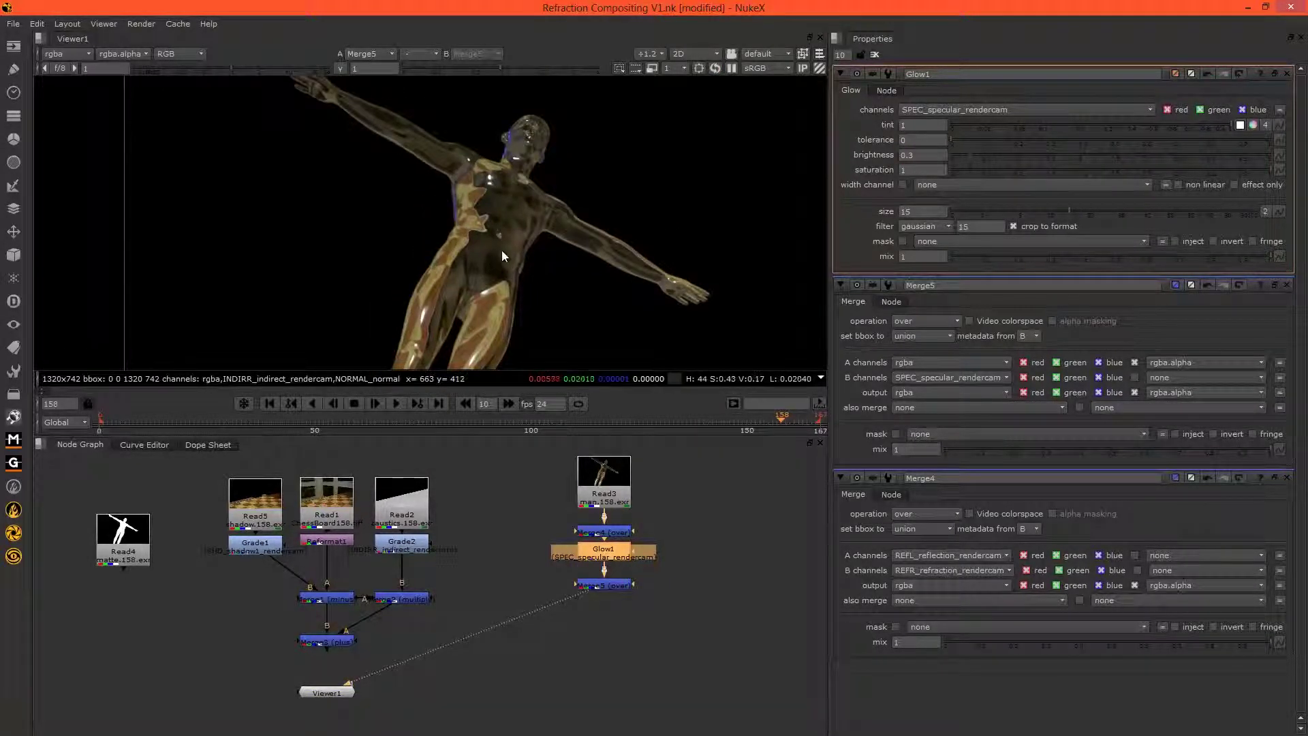
scroll(503, 252, down, 5)
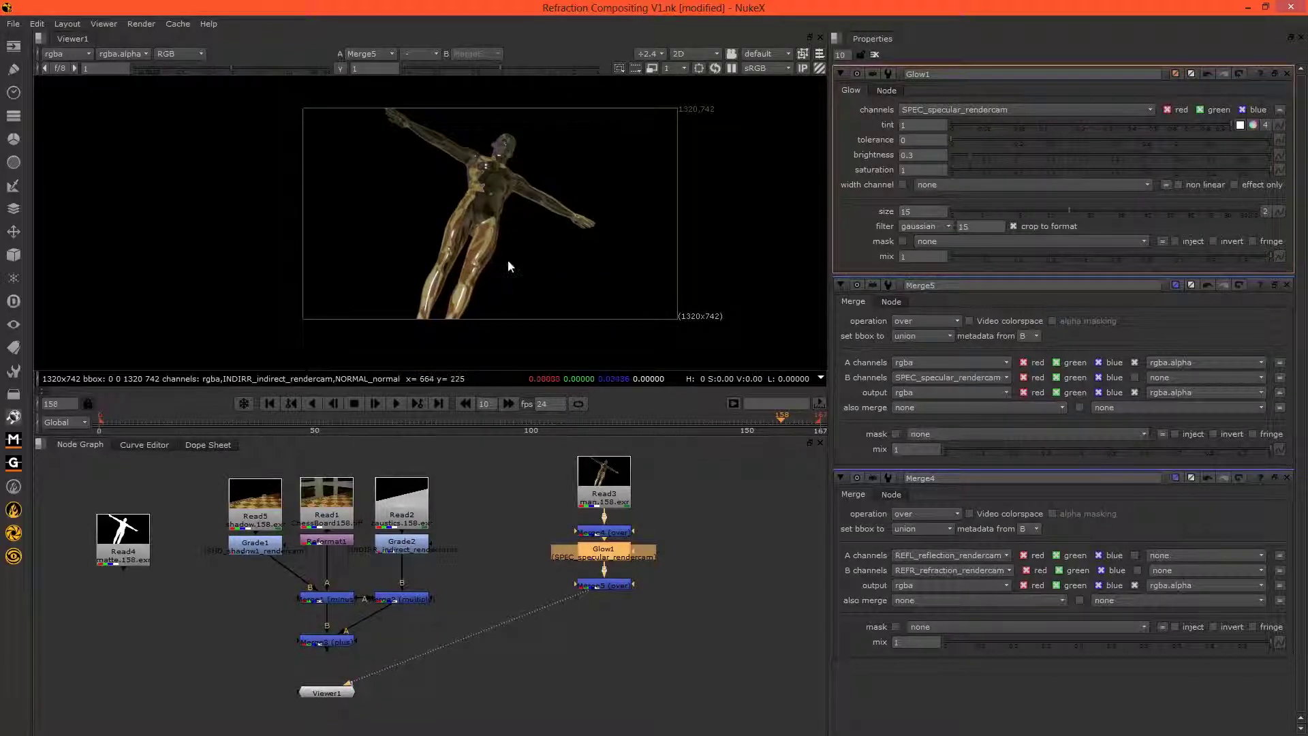
Check the alpha channel of the second man Merge in the viewer and return to the colour view.
key(a)
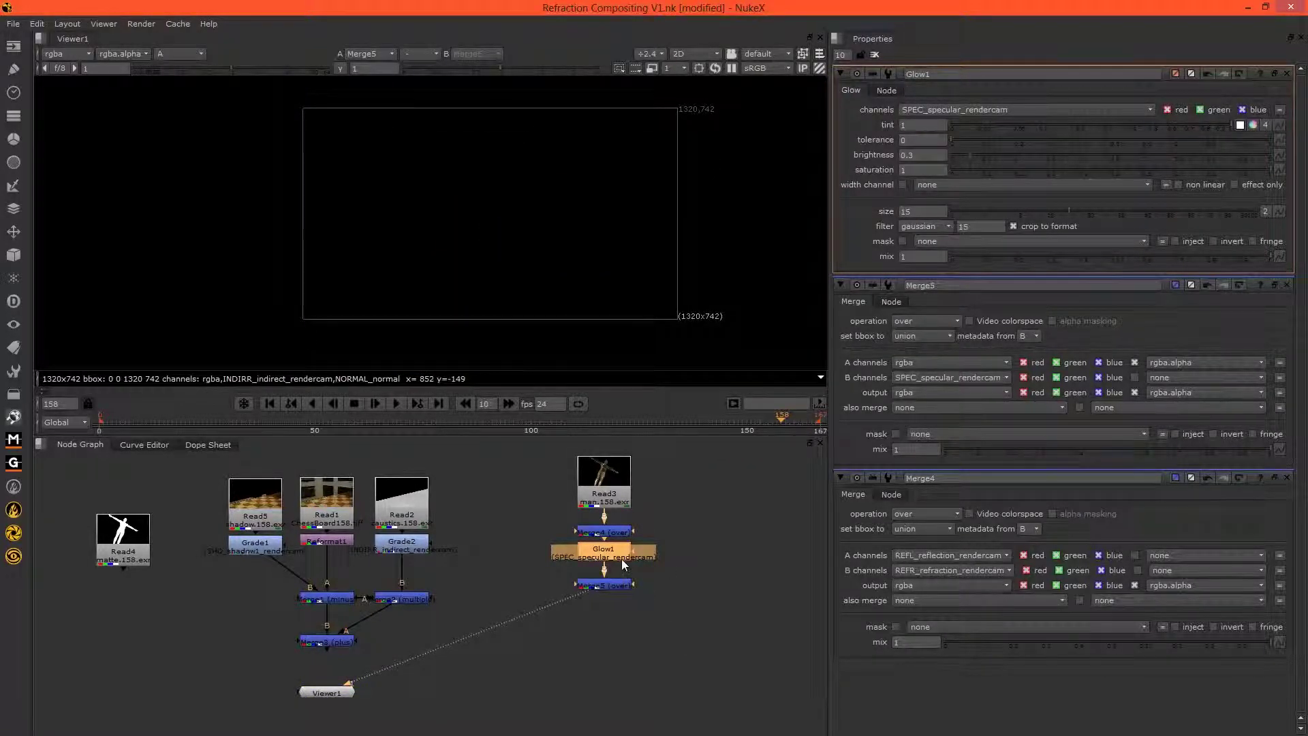
click(621, 592)
key(a)
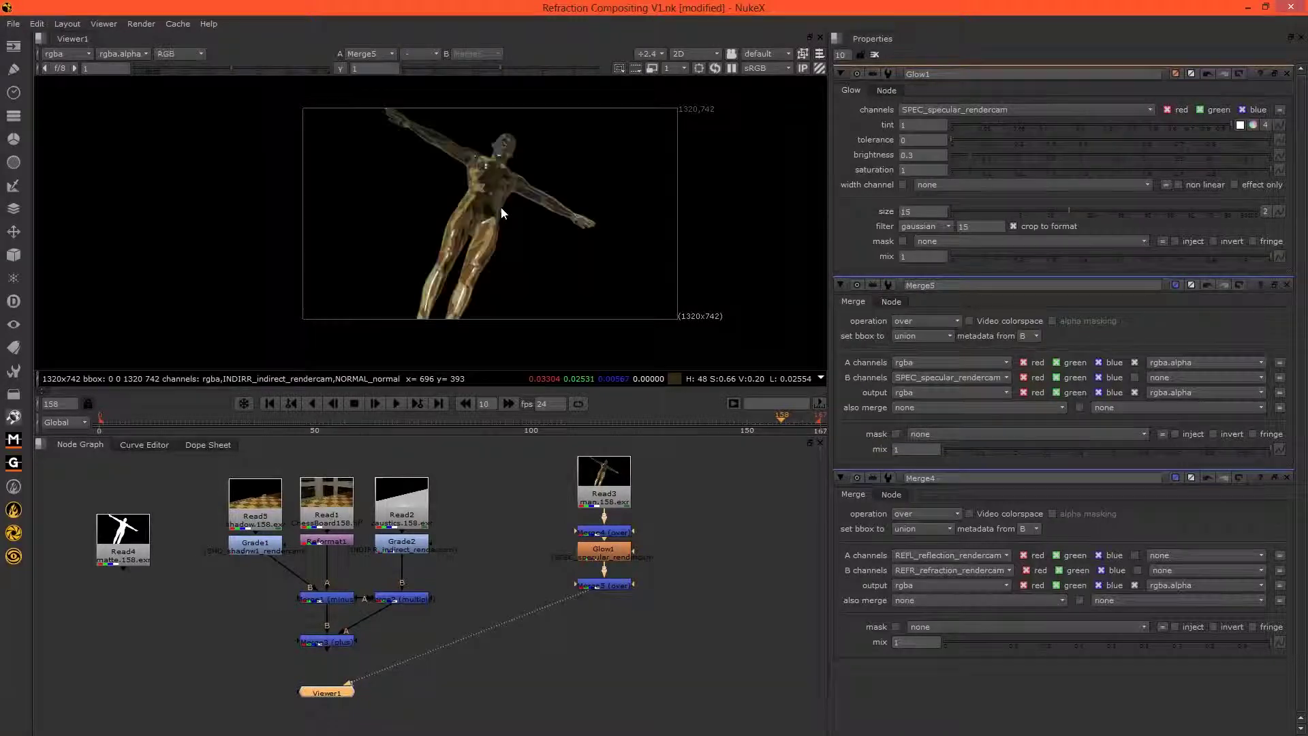
Set the alpha of the B channels in the first man Merge to rgba.alpha.
key(1)
key(a)
key(a)
double_click(605, 532)
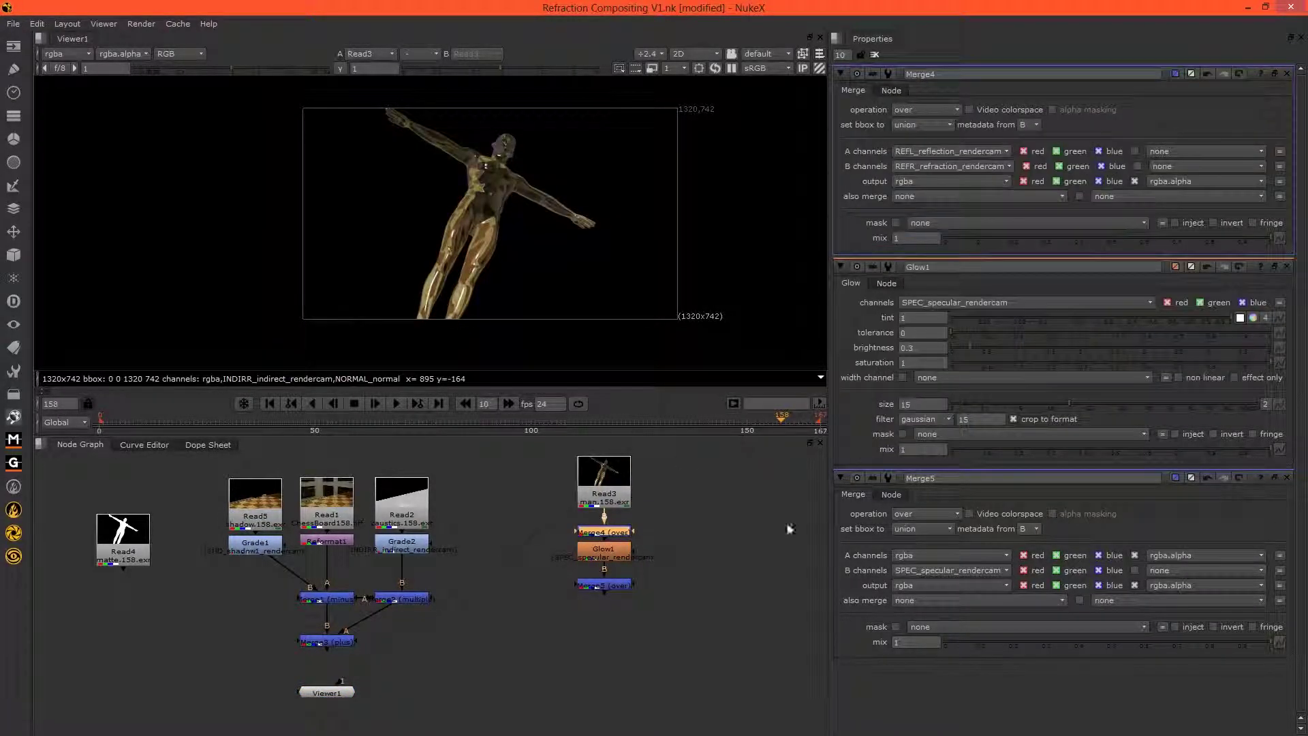
click(1167, 166)
click(1167, 166)
click(1162, 161)
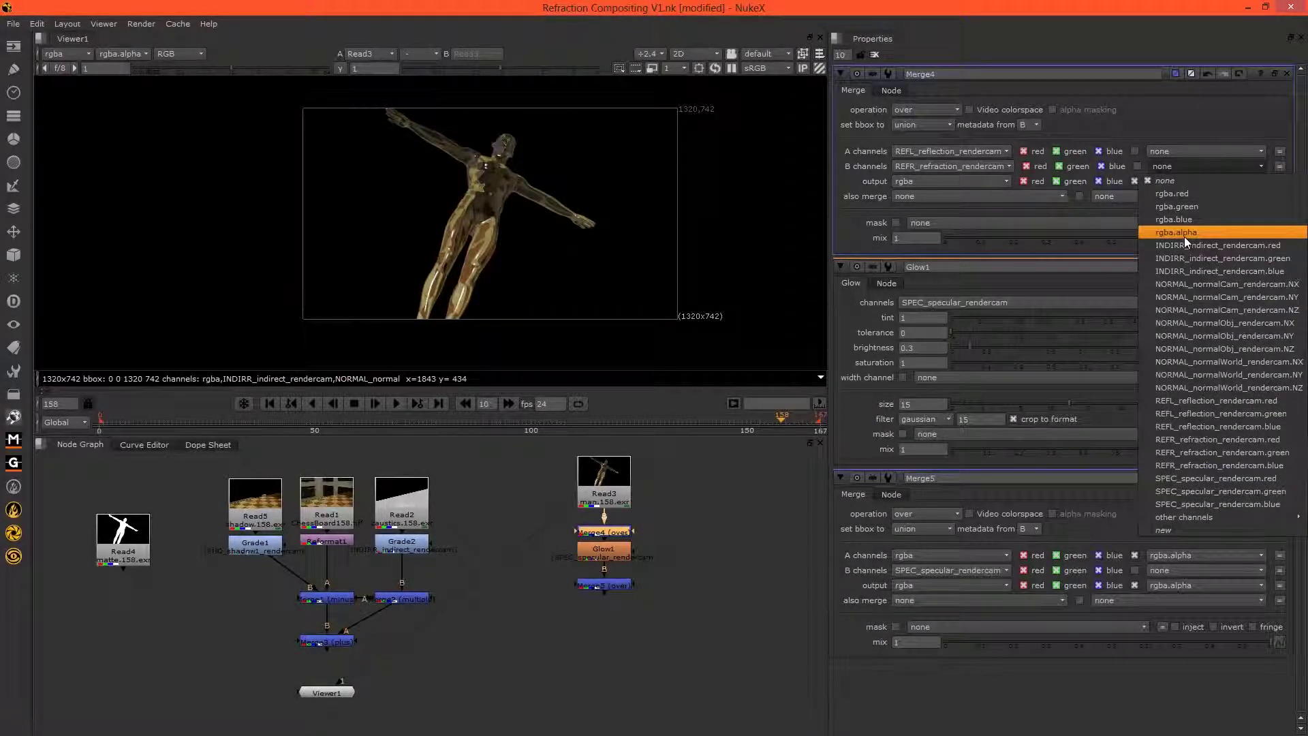
click(1184, 236)
Check the alpha channel of the man Read, the Glow and both man Merge nodes one by one in the viewer.
key(a)
click(606, 485)
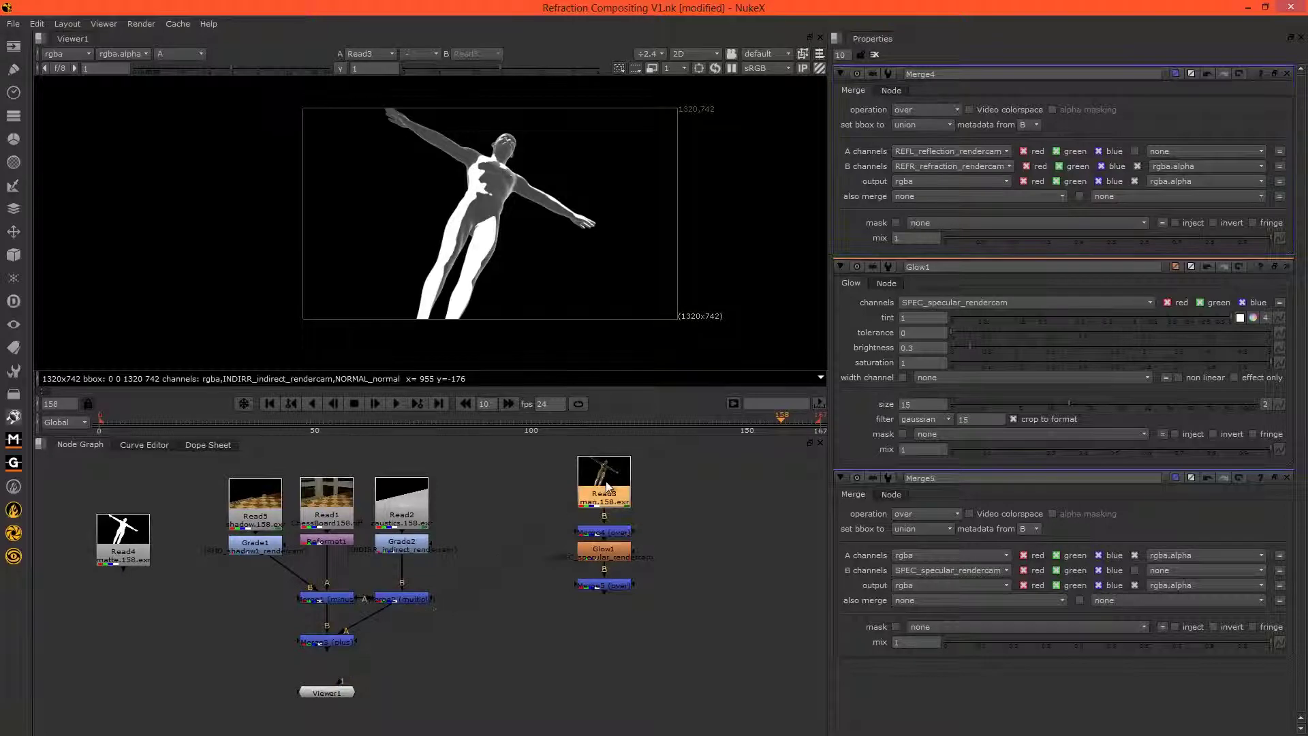
ctrl+shift+click(605, 486)
ctrl+shift+click(597, 533)
ctrl+shift+click(623, 549)
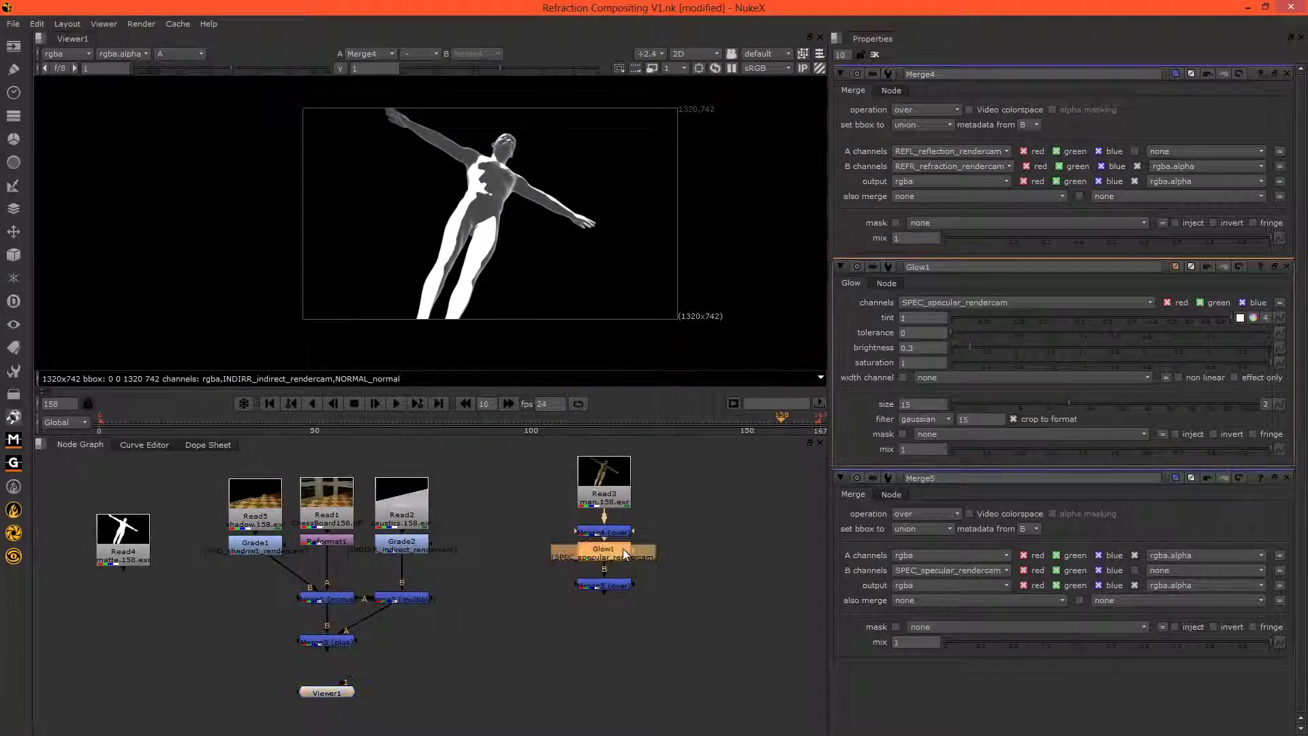
ctrl+shift+click(589, 586)
key(a)
key(a)
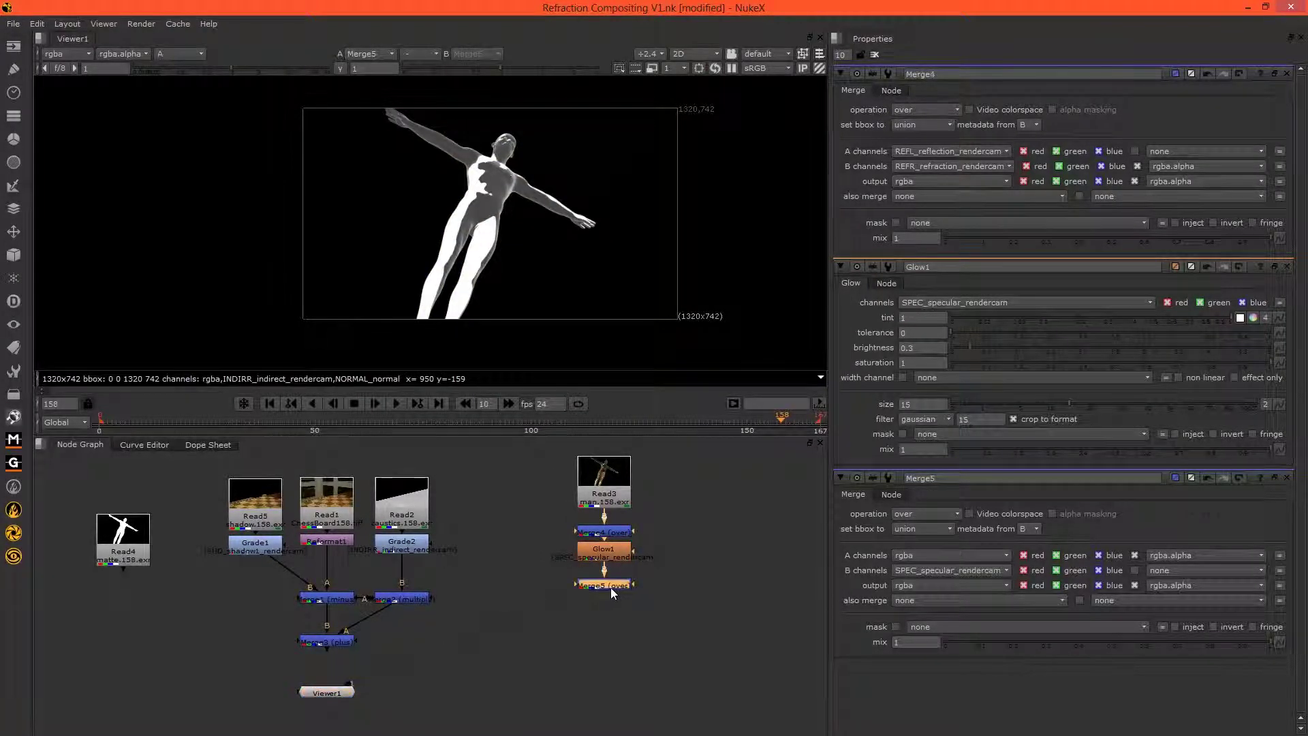
double_click(610, 587)
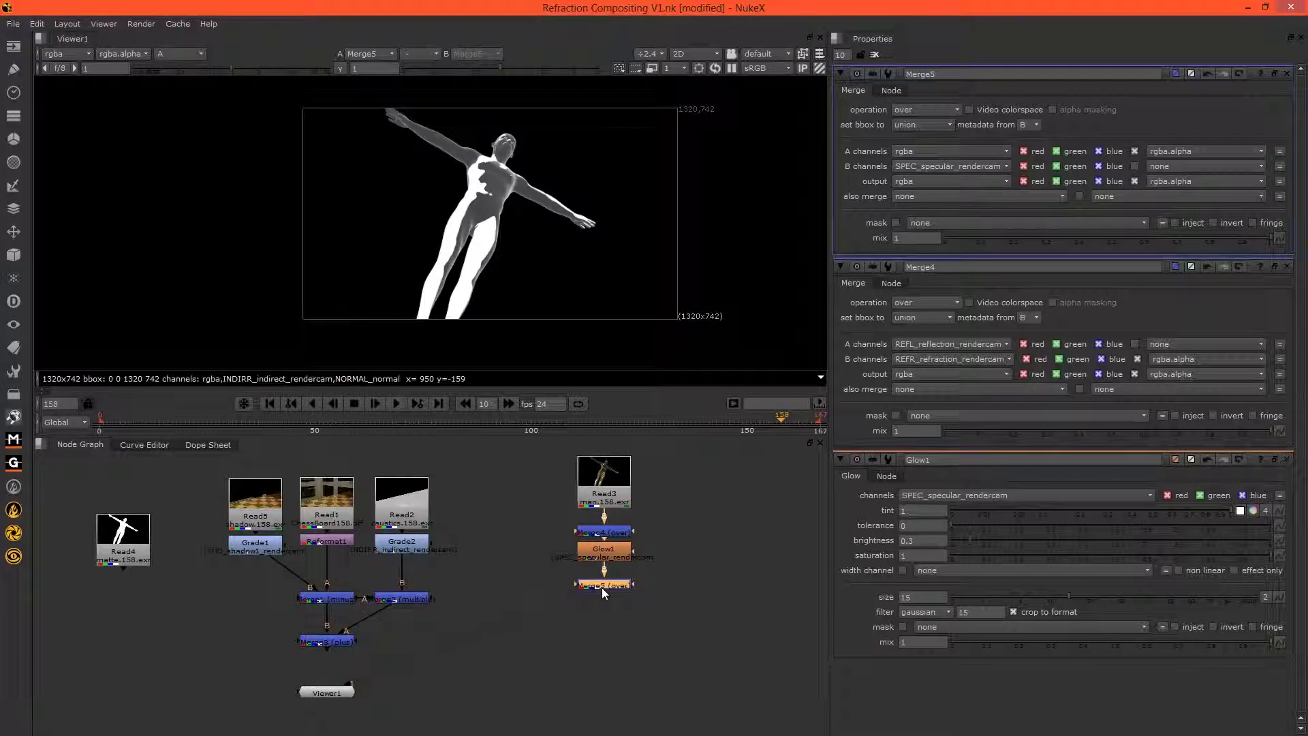
drag(537, 276, 558, 289)
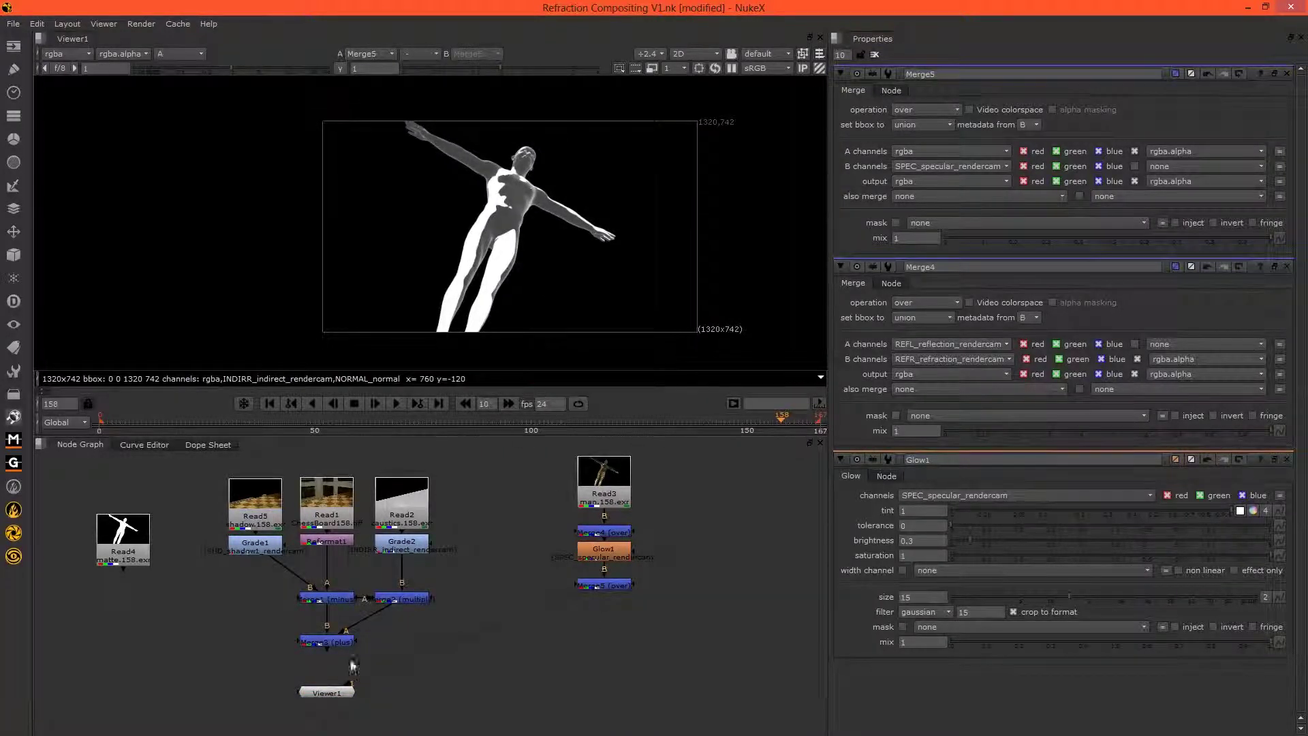
Add an over Merge with the man branch as A and the shadow-and-caustics composite as B, and view its colour output.
drag(324, 714, 324, 719)
click(487, 688)
drag(537, 700, 554, 649)
drag(560, 625, 621, 534)
drag(563, 637, 343, 593)
click(533, 647)
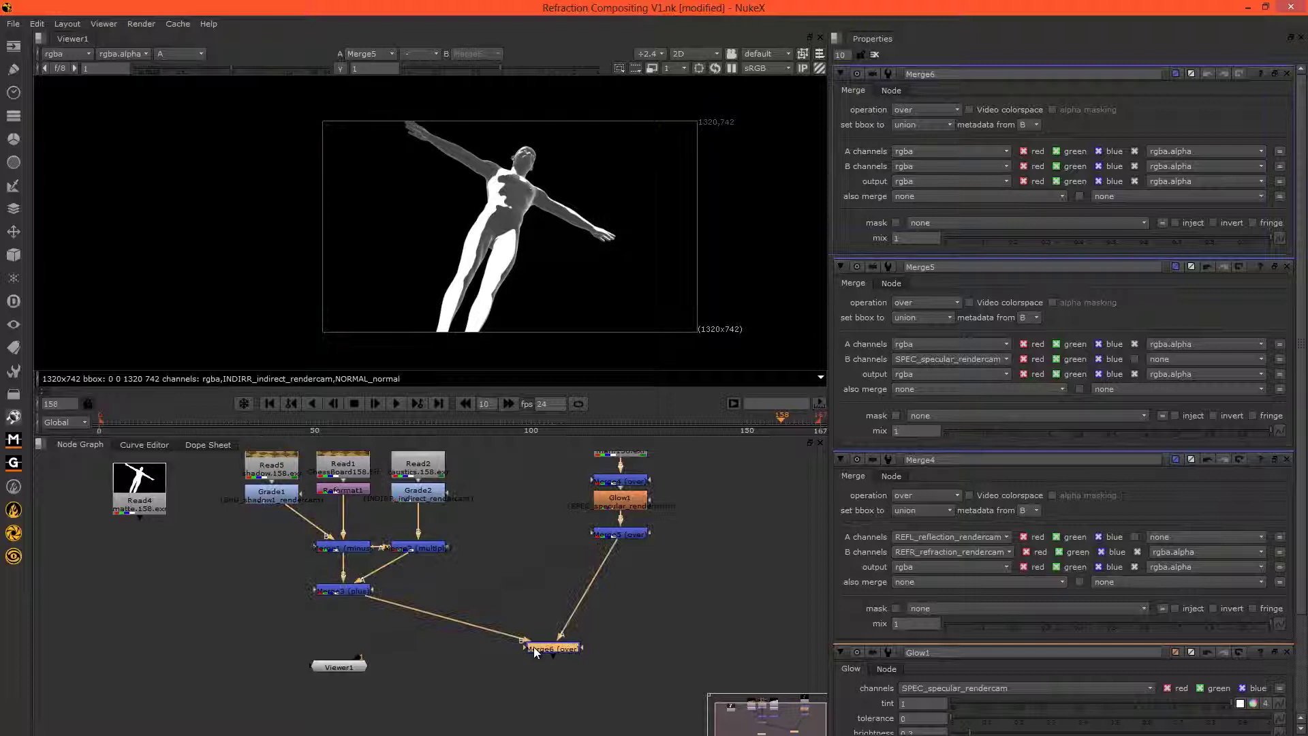
key(1)
key(a)
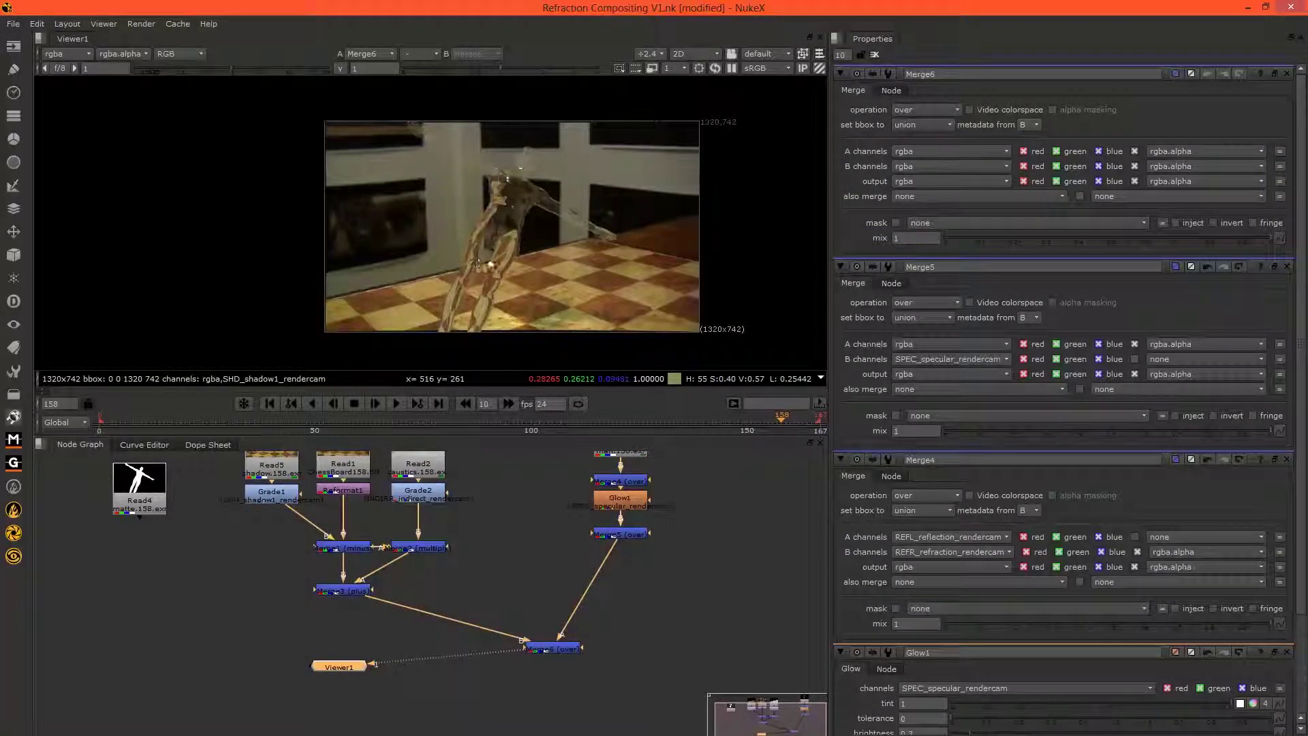
Compare the final Merge with the colour and alpha of the second man Merge to examine the man's transparency.
scroll(502, 260, up, 4)
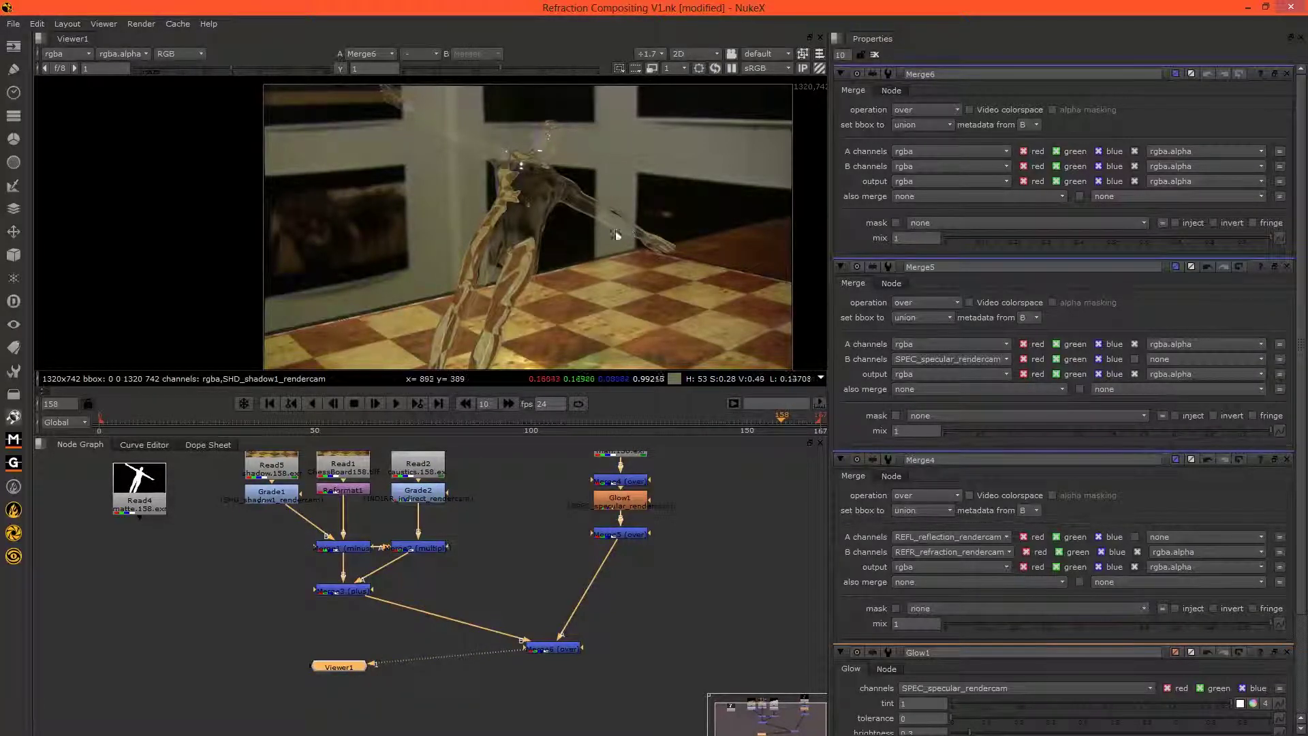
drag(586, 218, 554, 223)
click(611, 538)
key(1)
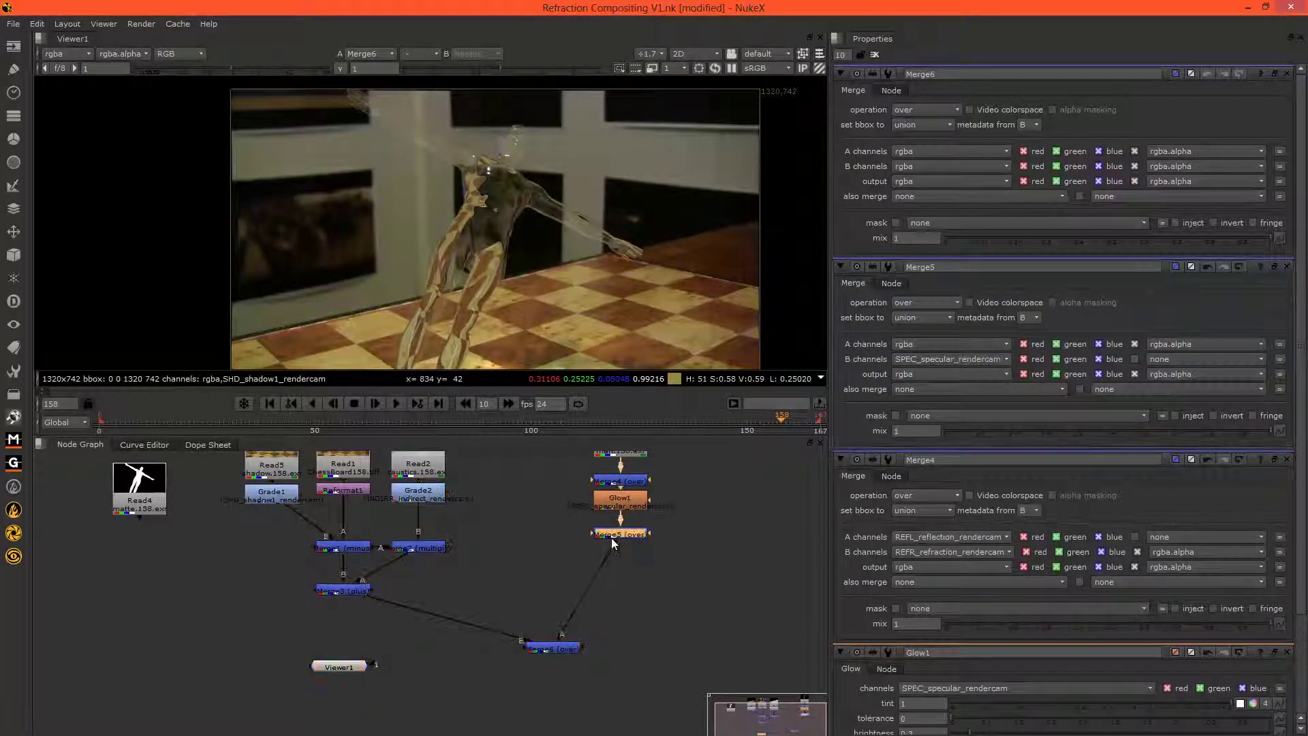
key(a)
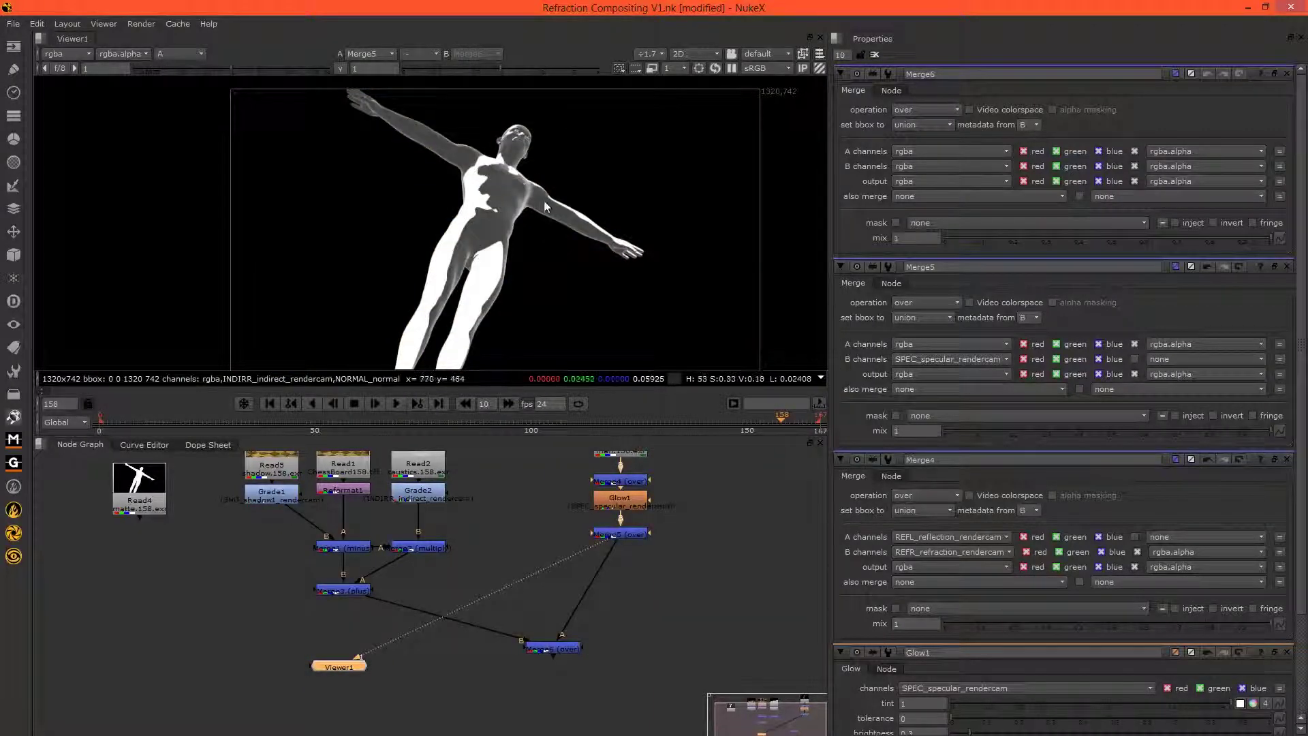
key(a)
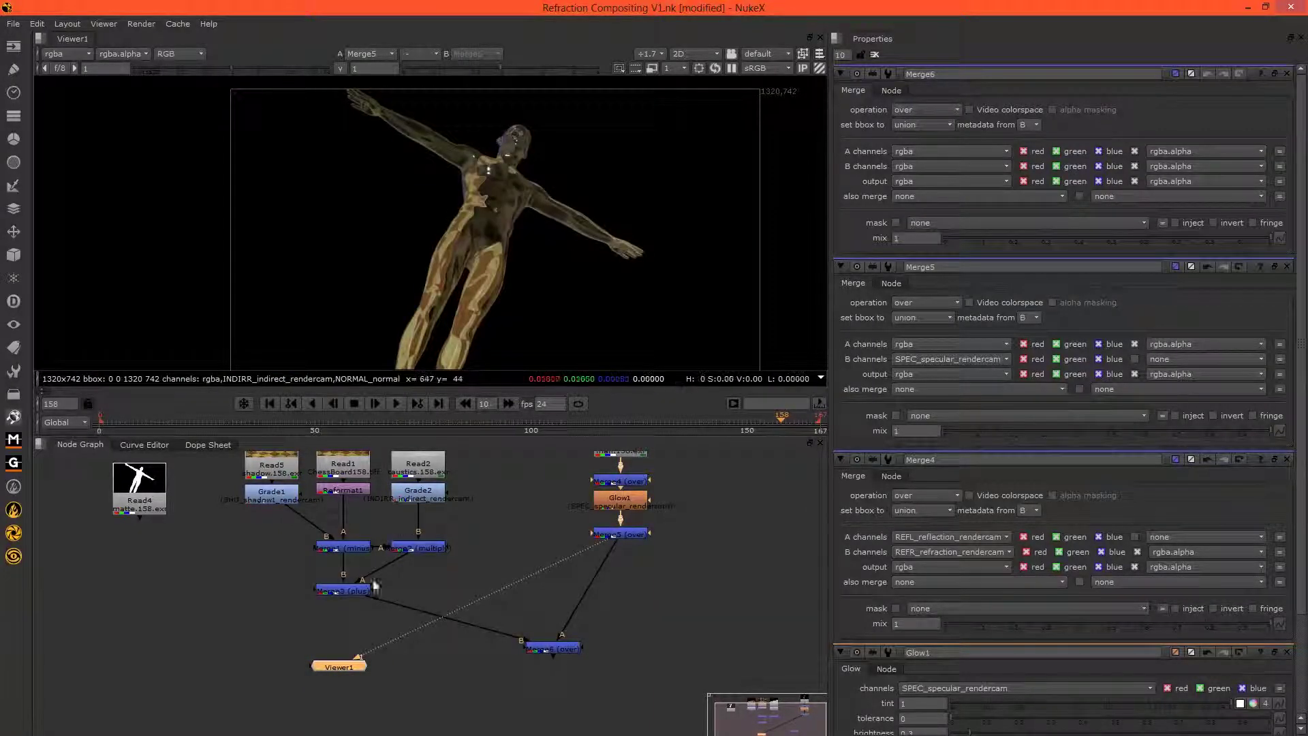
click(521, 651)
key(1)
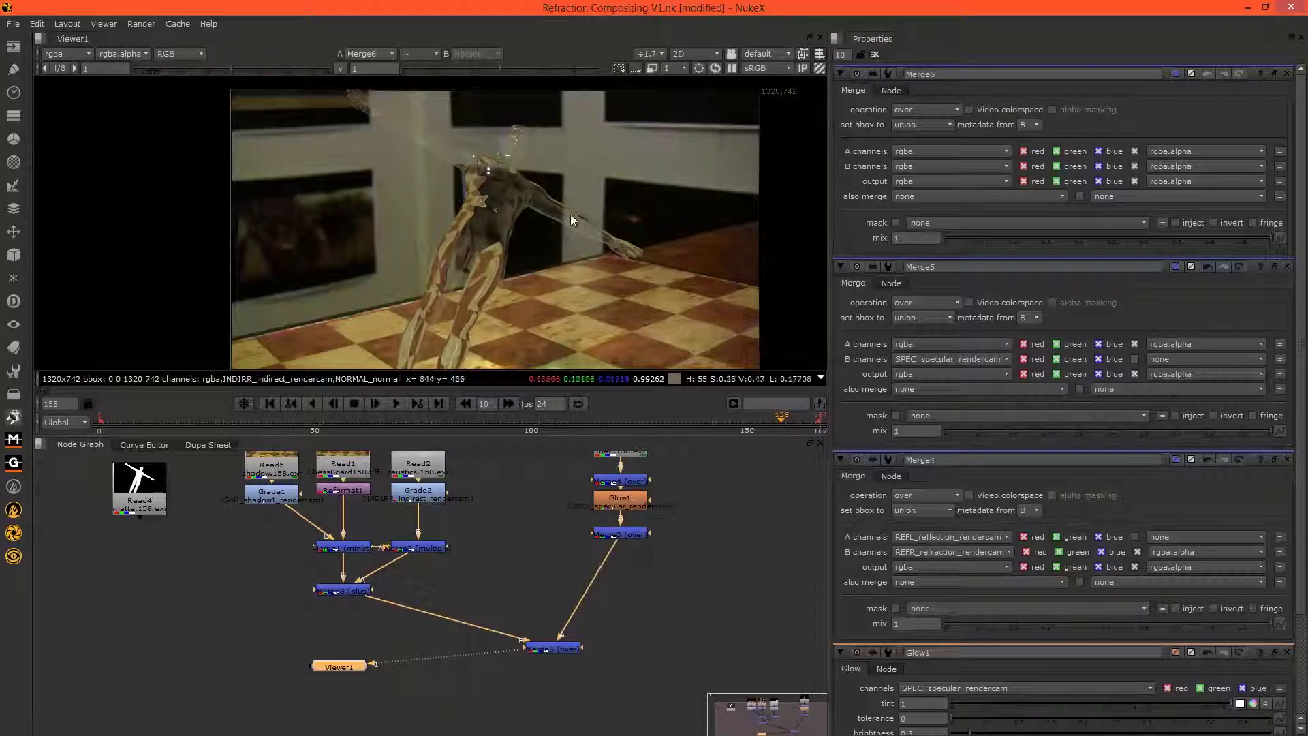
scroll(571, 218, up, 2)
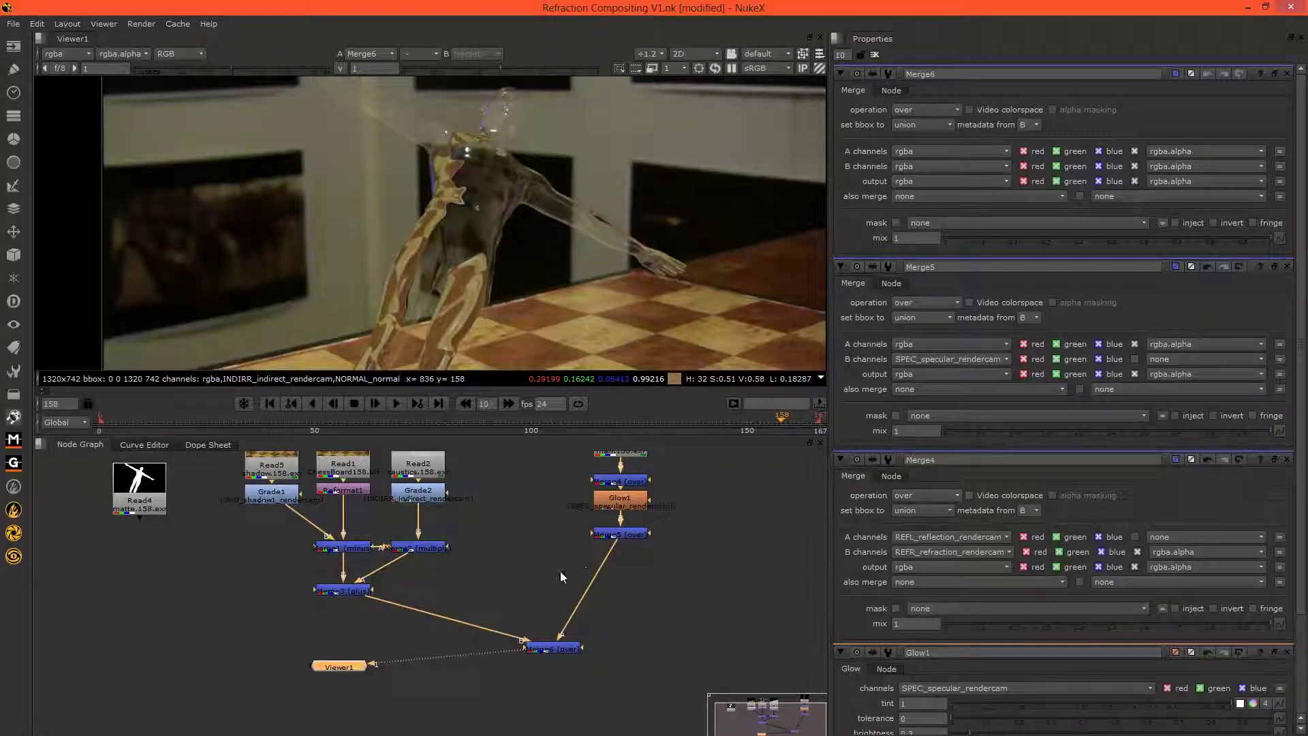
Inspect the man's torso and arm up close in the second man Merge and in the final composite.
click(554, 647)
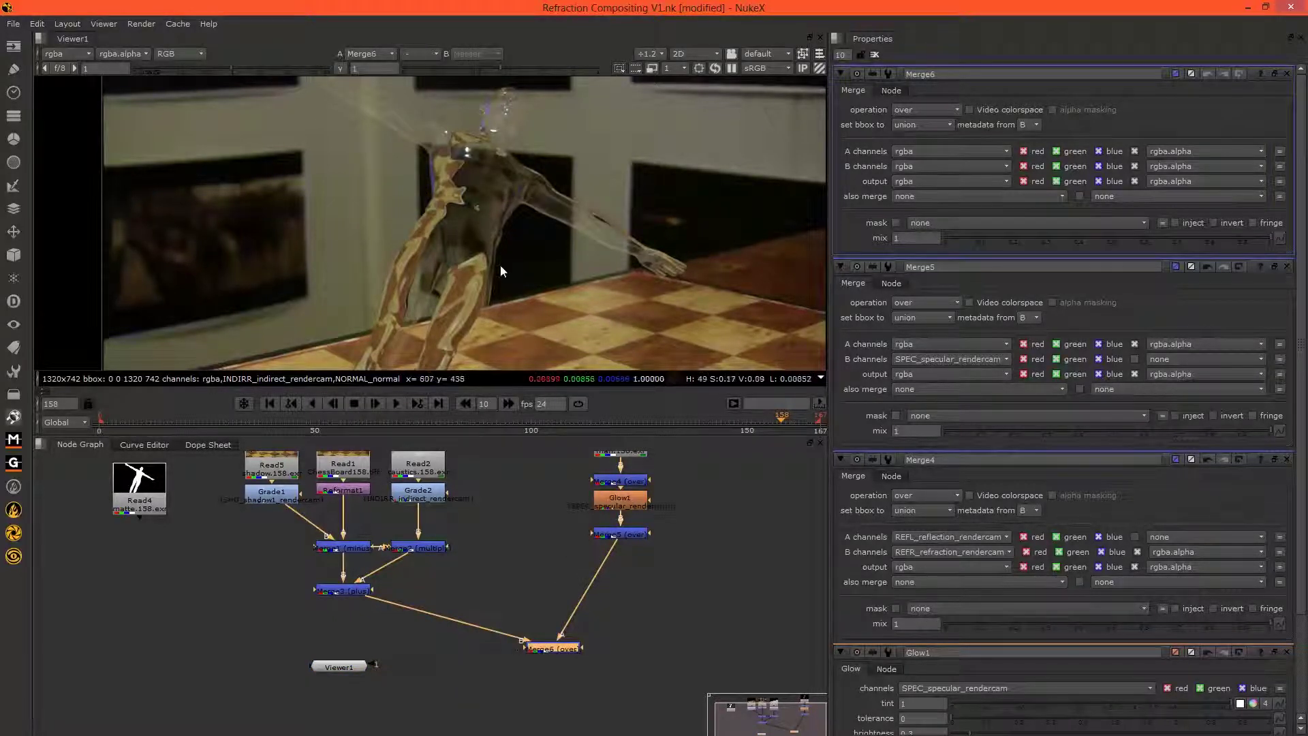
click(599, 531)
key(1)
key(a)
key(a)
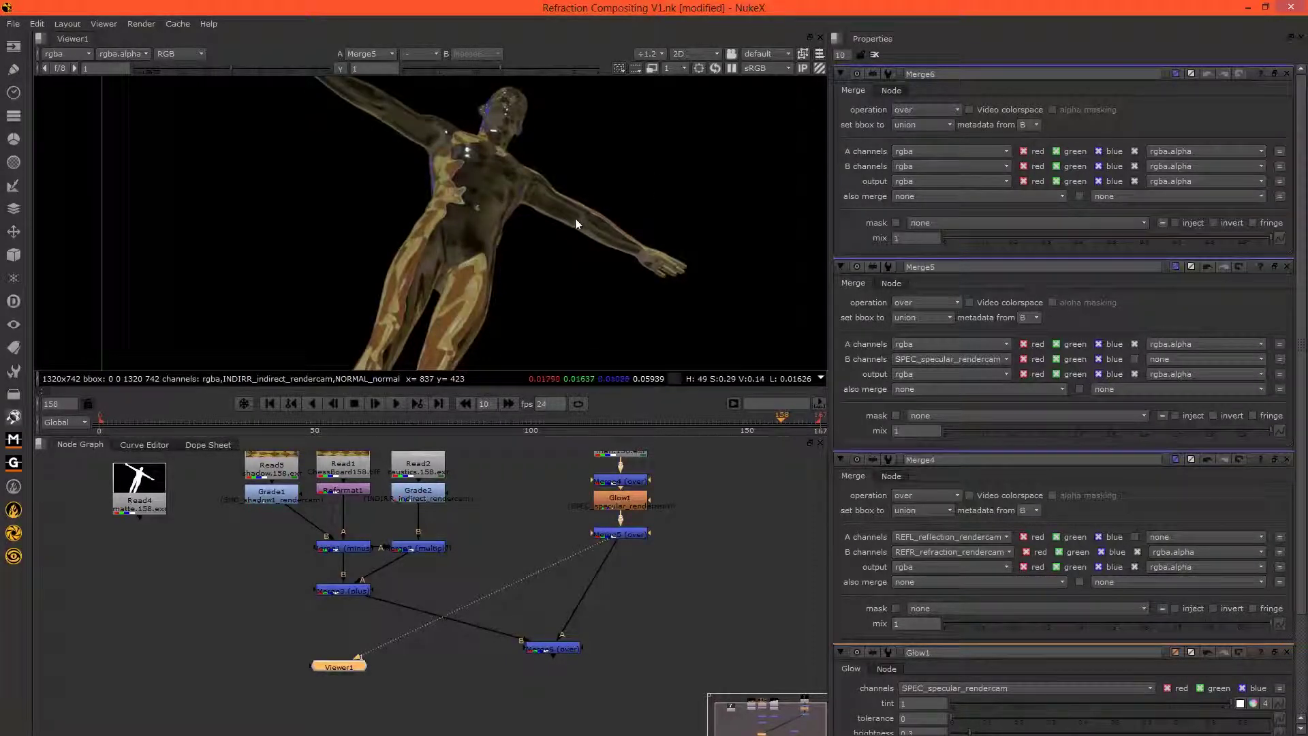
scroll(562, 285, up, 2)
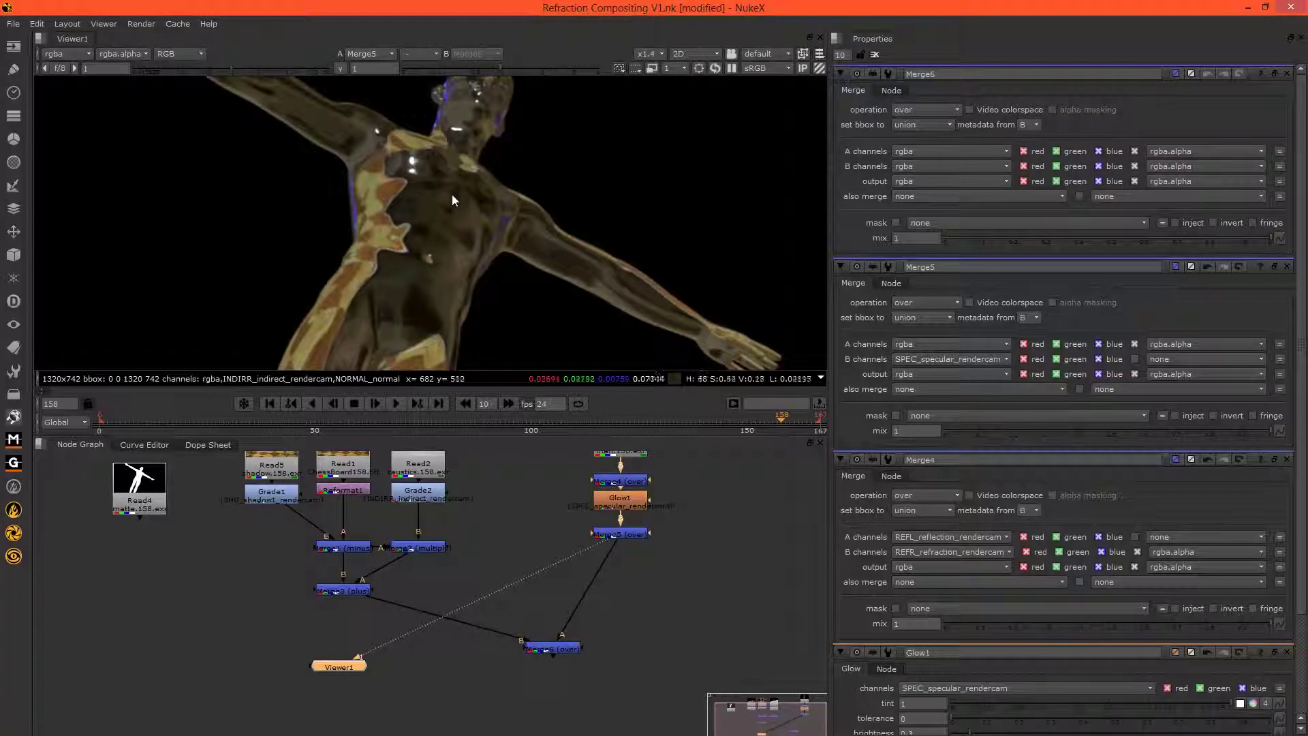
click(552, 649)
key(1)
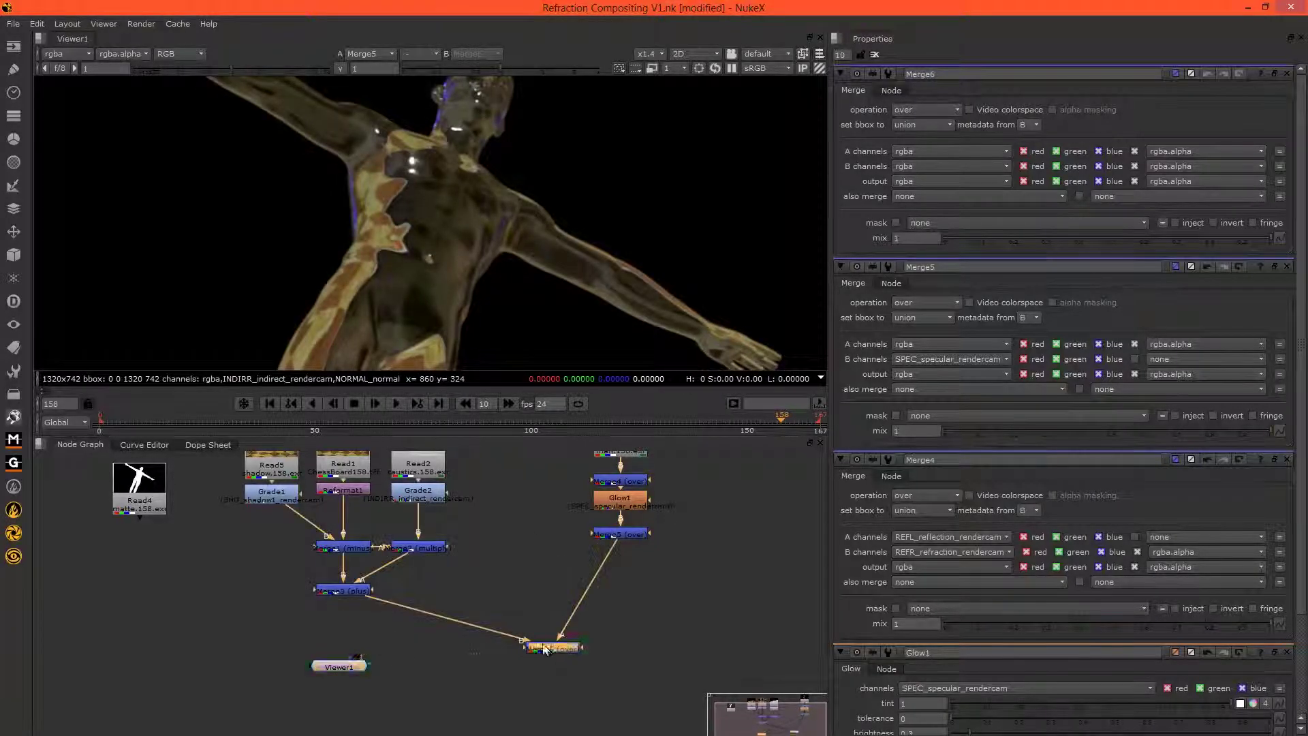
drag(458, 258, 577, 199)
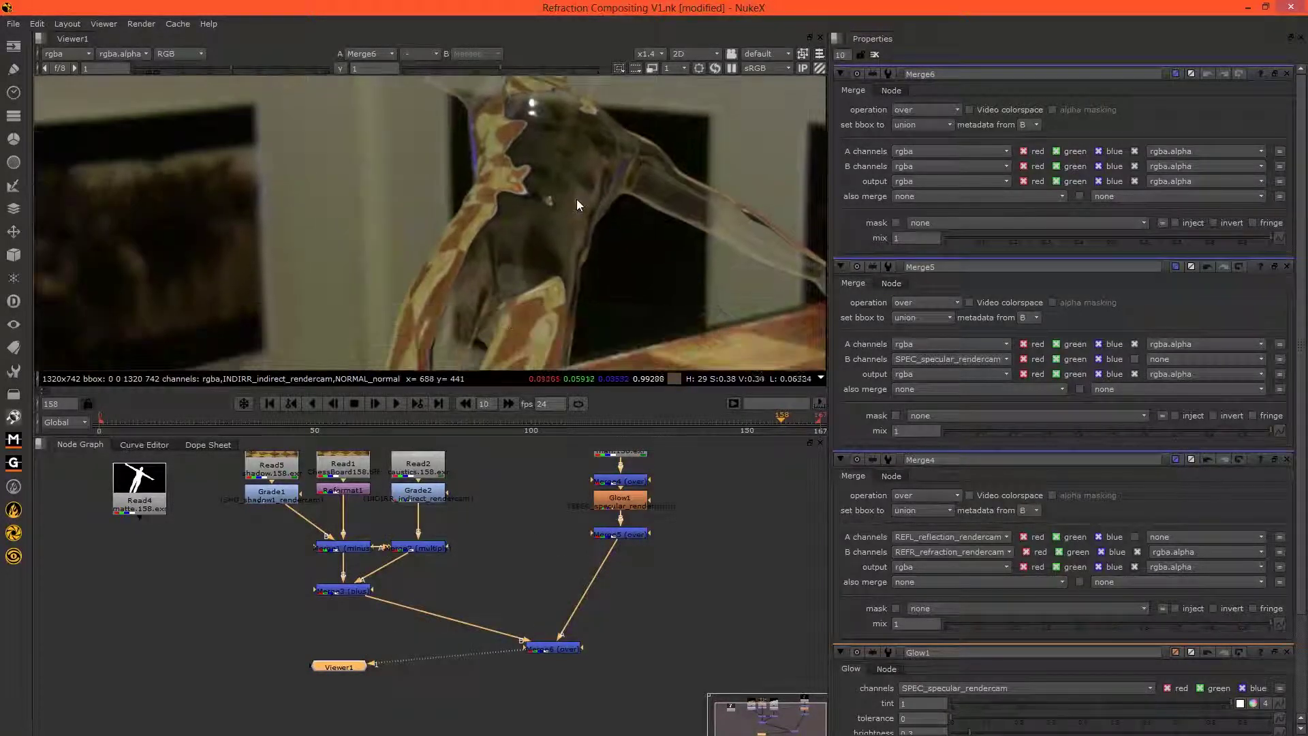
Move the matte Read node beside the man branch and view the matte.
scroll(539, 252, down, 4)
drag(440, 499, 435, 603)
drag(134, 594, 719, 616)
key(1)
drag(464, 223, 463, 188)
scroll(462, 188, down, 1)
scroll(465, 198, down, 1)
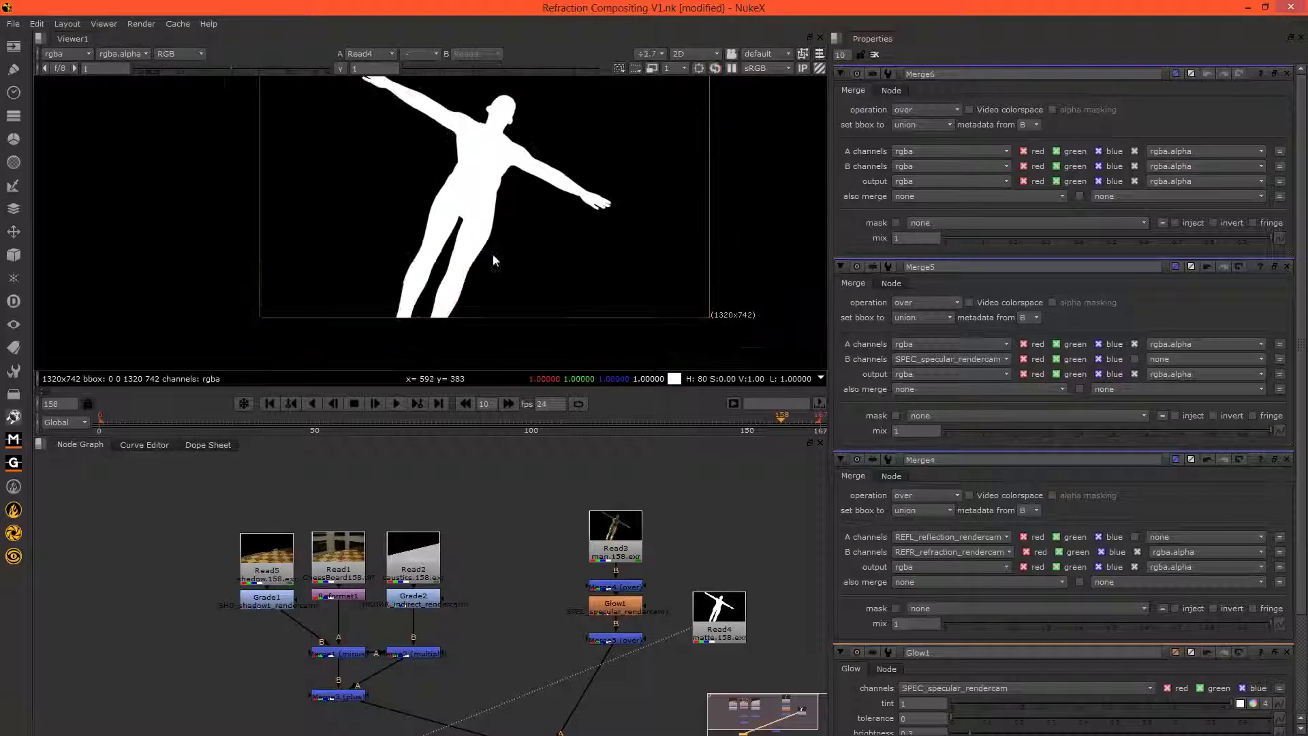
Insert a Copy node below the second man Merge to copy the matte's rgba.alpha into the man branch, and check the alpha.
drag(727, 630, 561, 557)
key(k)
key(1)
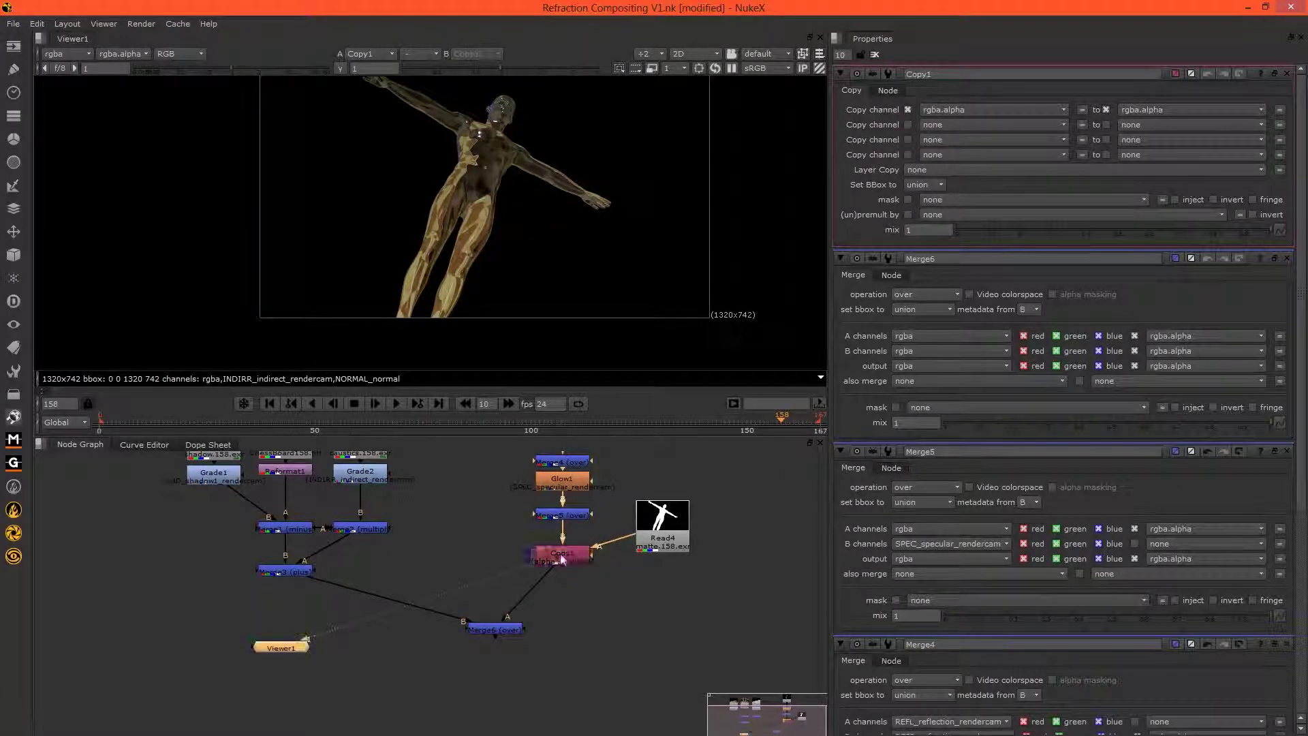
key(a)
key(a)
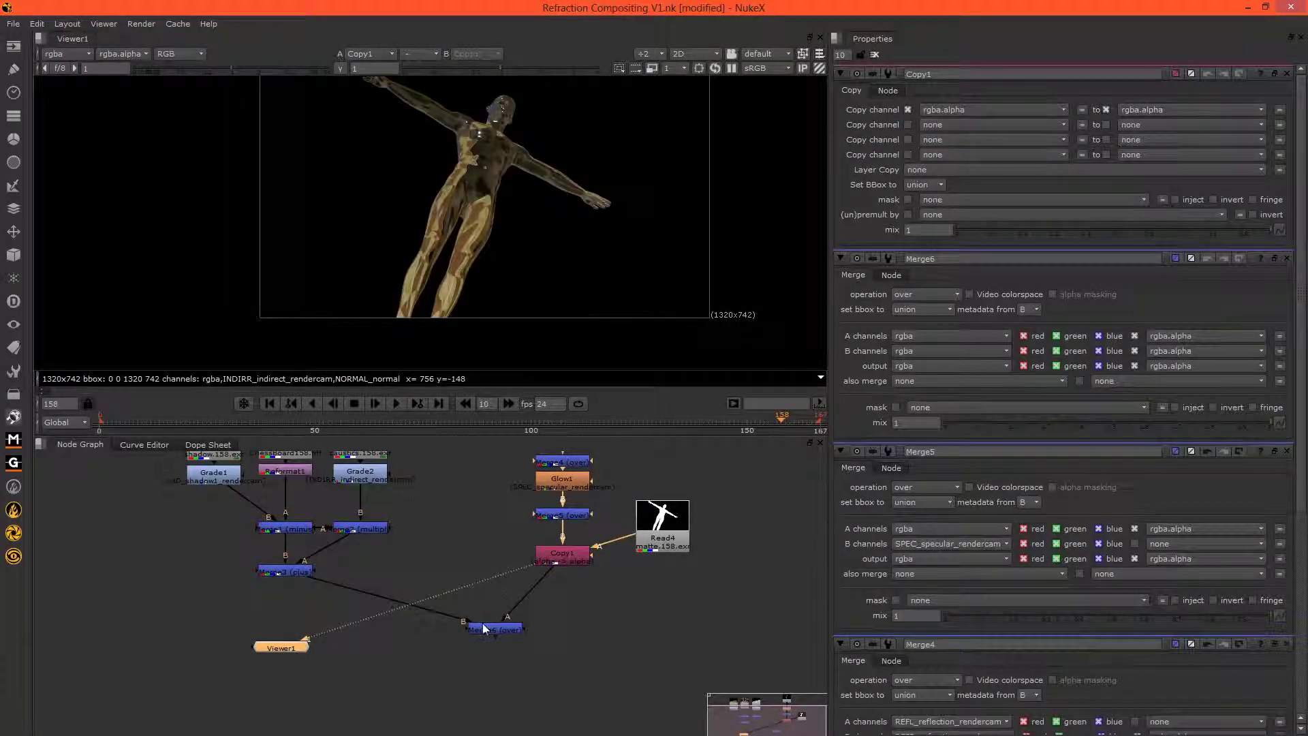
View the final Merge and inspect the man over the chessboard up close, in full frame and at frame 48.
click(482, 623)
key(1)
drag(489, 166, 525, 187)
scroll(513, 214, up, 4)
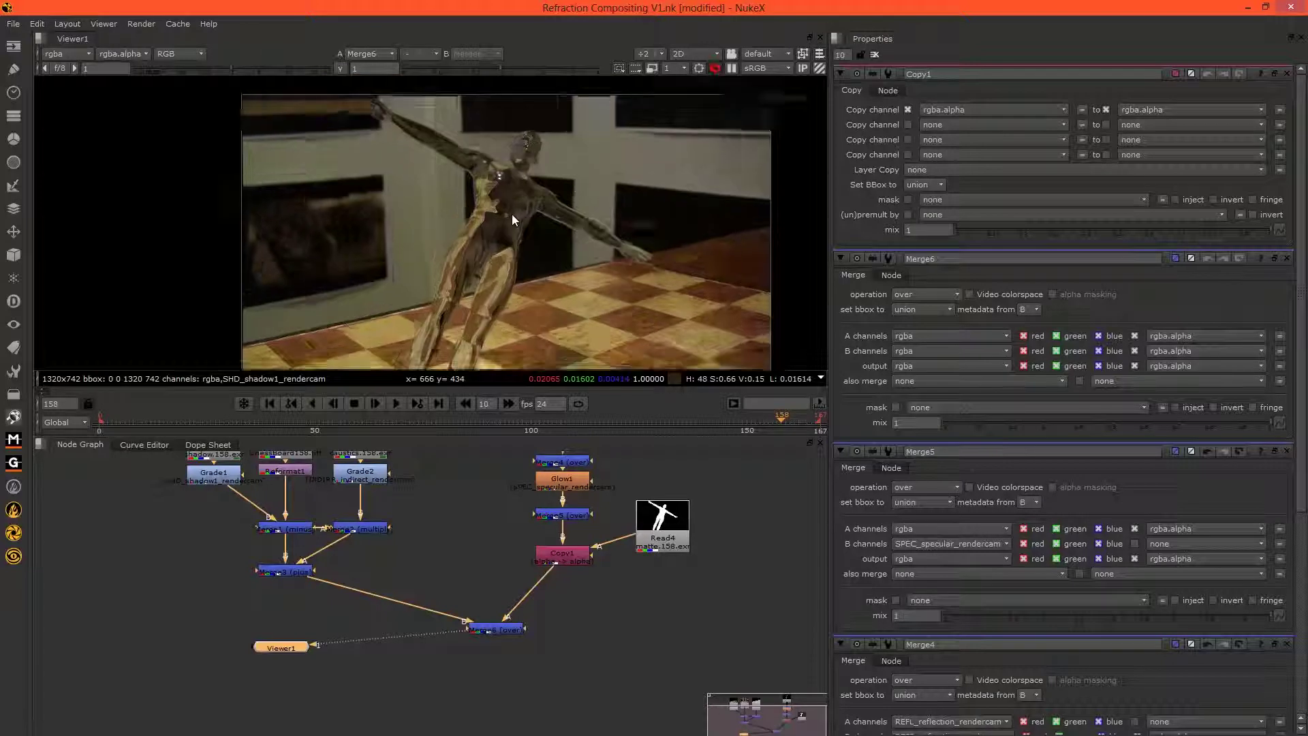
drag(524, 206, 535, 224)
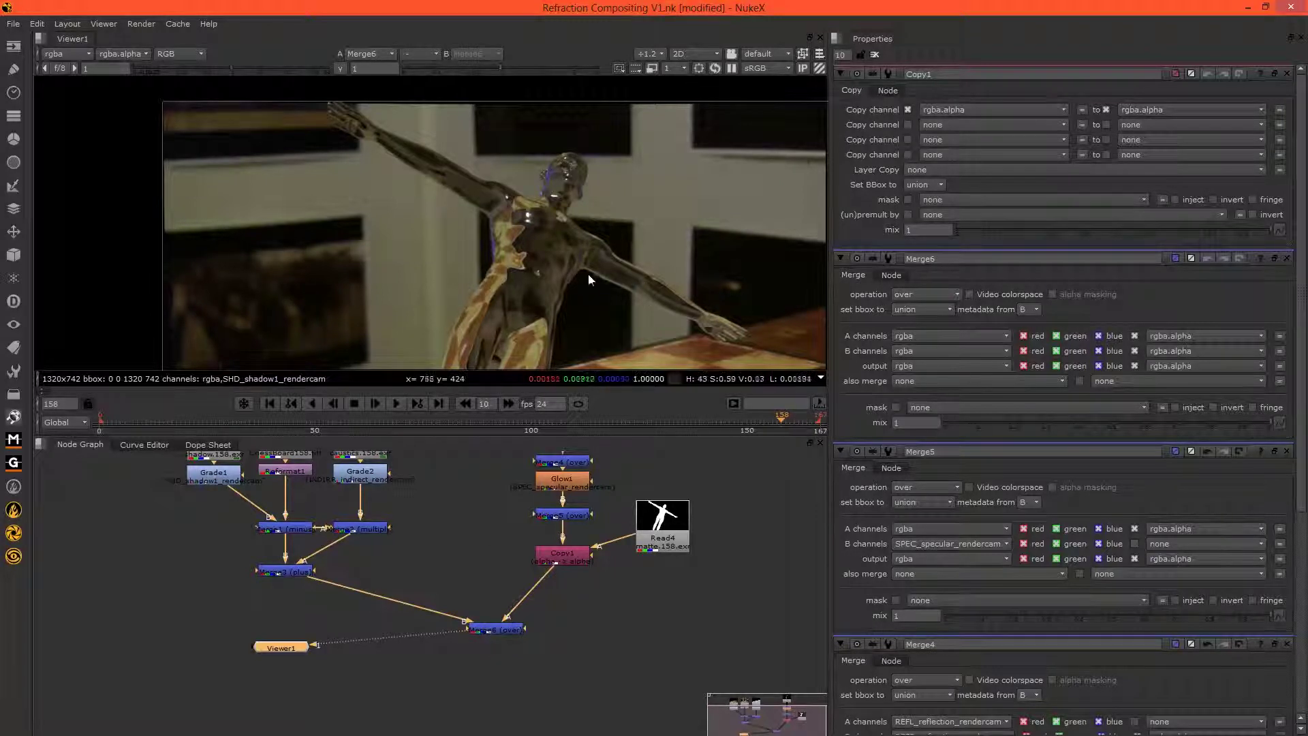
drag(612, 276, 497, 264)
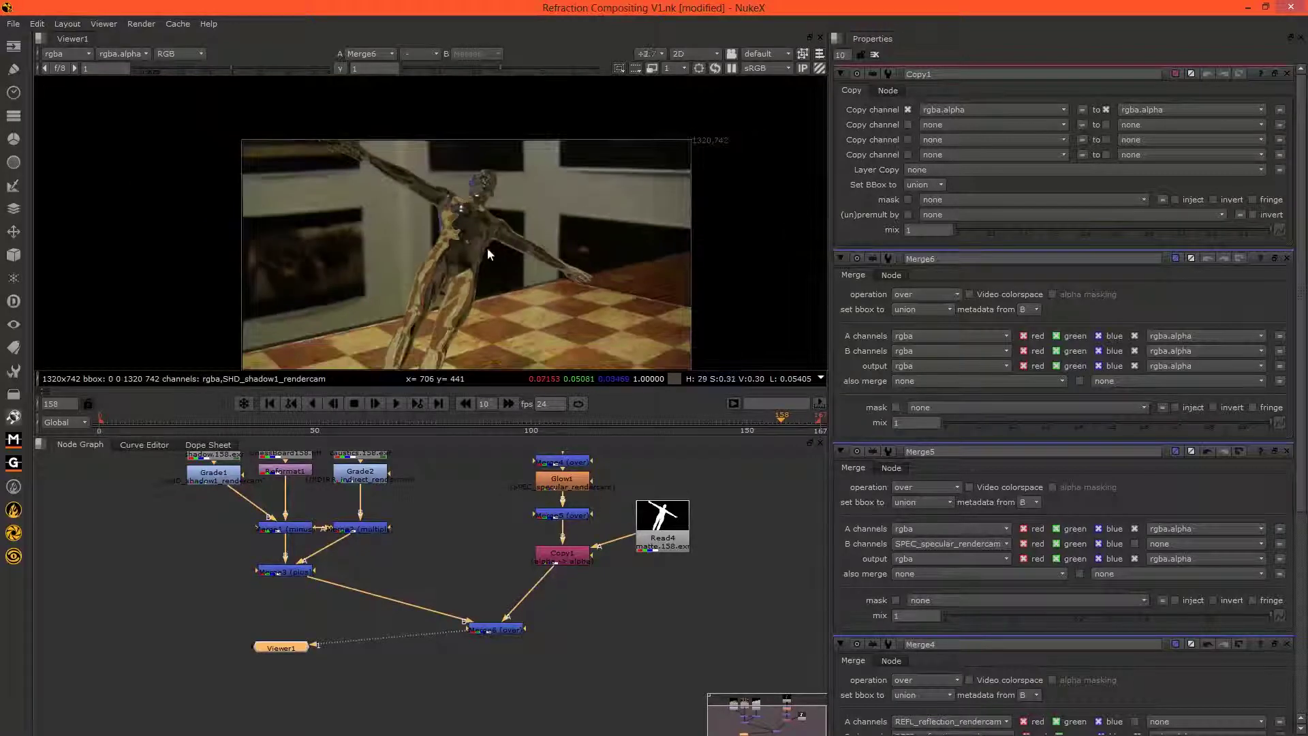
scroll(488, 247, down, 2)
click(306, 427)
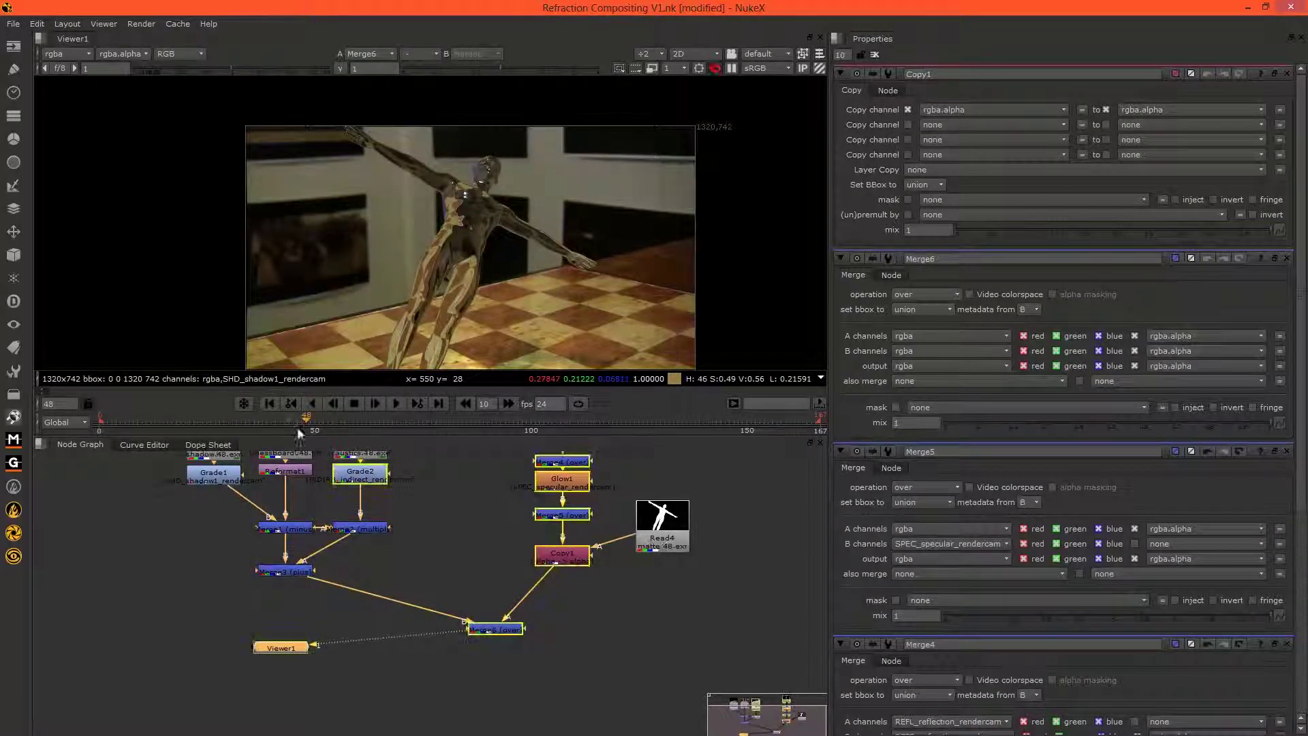
drag(399, 242, 453, 221)
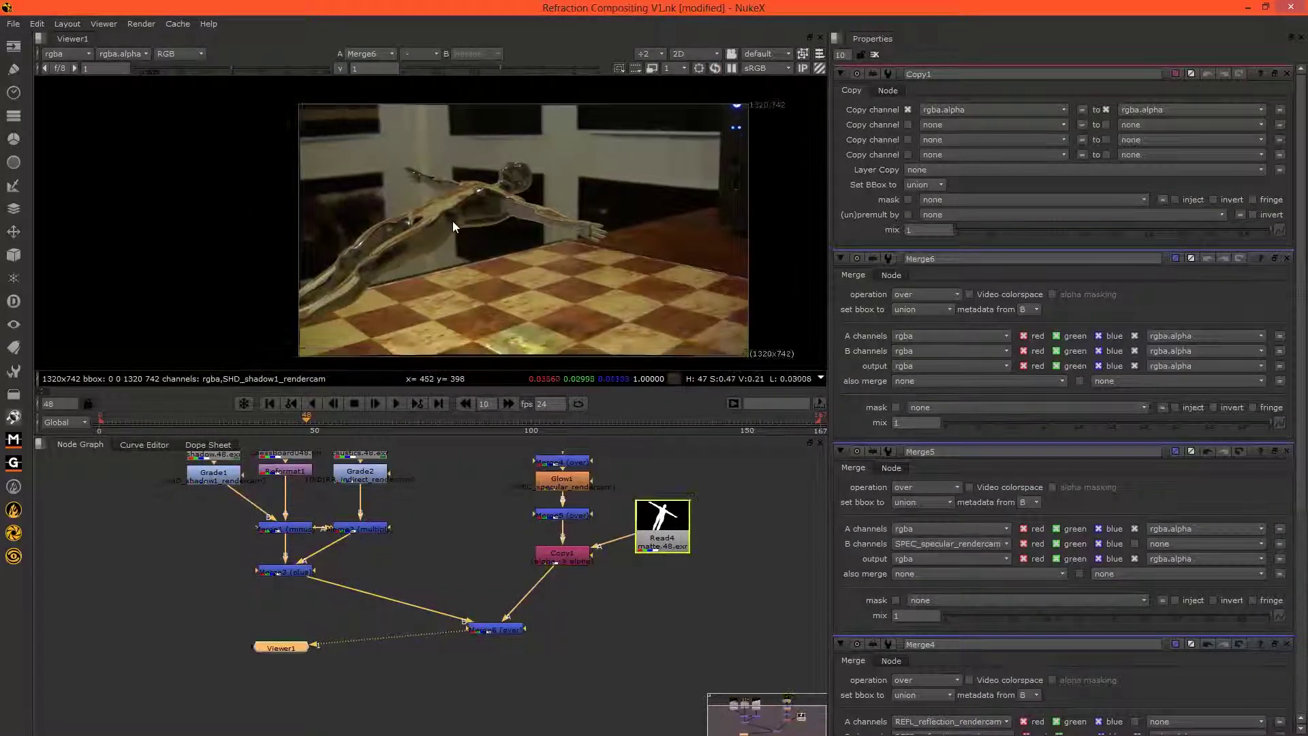
Shift the man Read, both man Merges and the Glow node up to make room above the Copy node.
drag(514, 524, 468, 590)
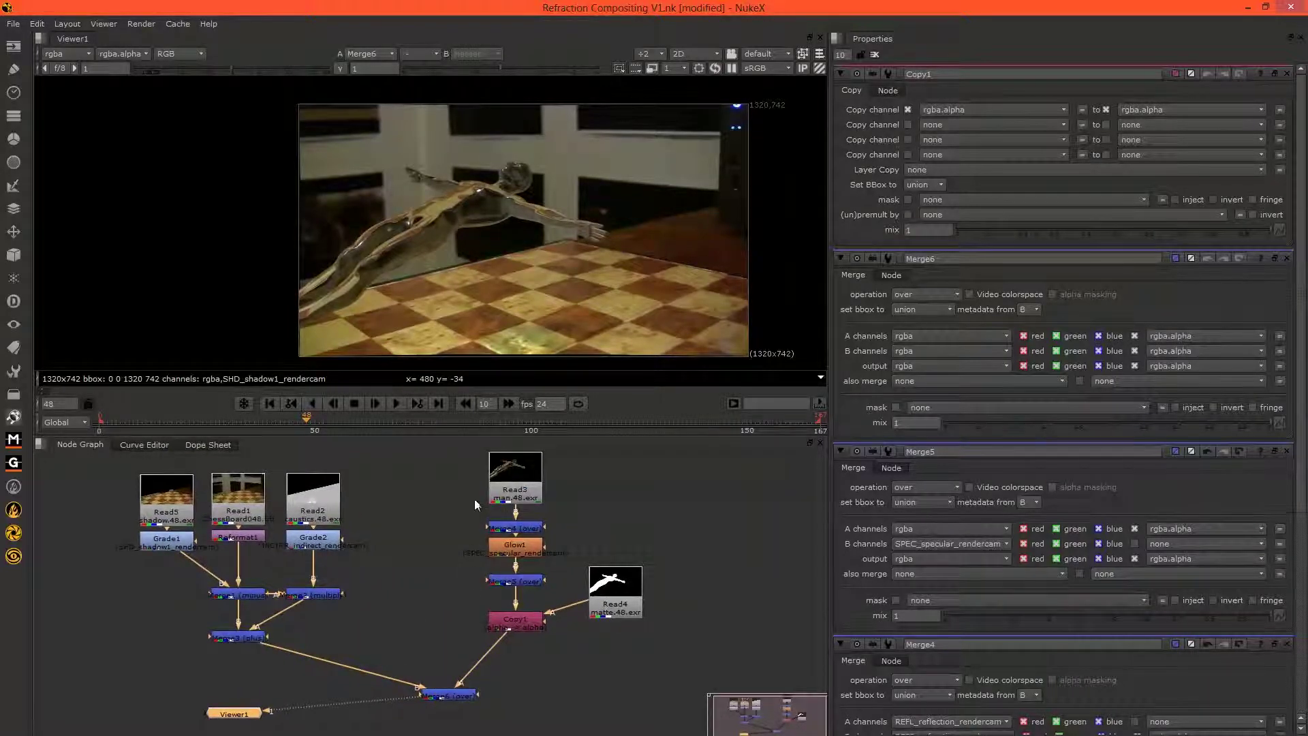
drag(517, 489, 519, 483)
mouse_move(517, 529)
mouse_down()
mouse_move(516, 516)
mouse_move(519, 534)
mouse_up()
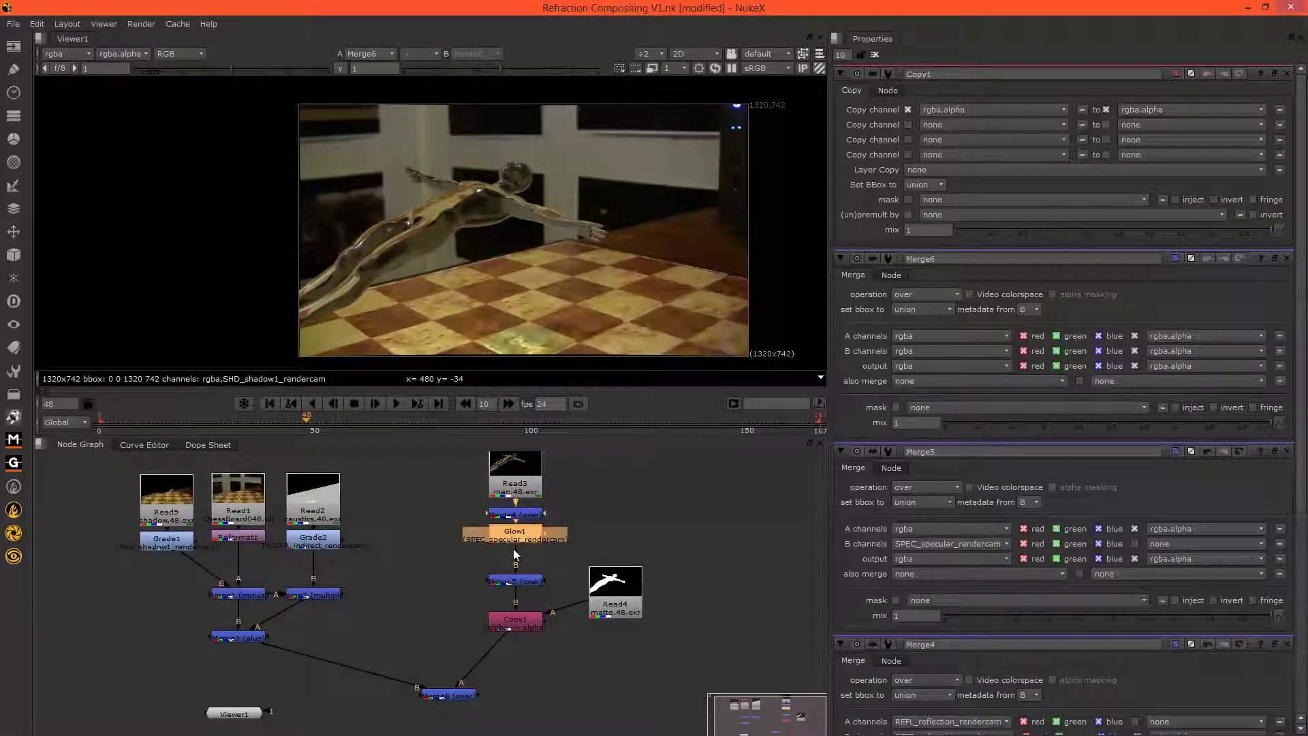
drag(516, 581, 514, 562)
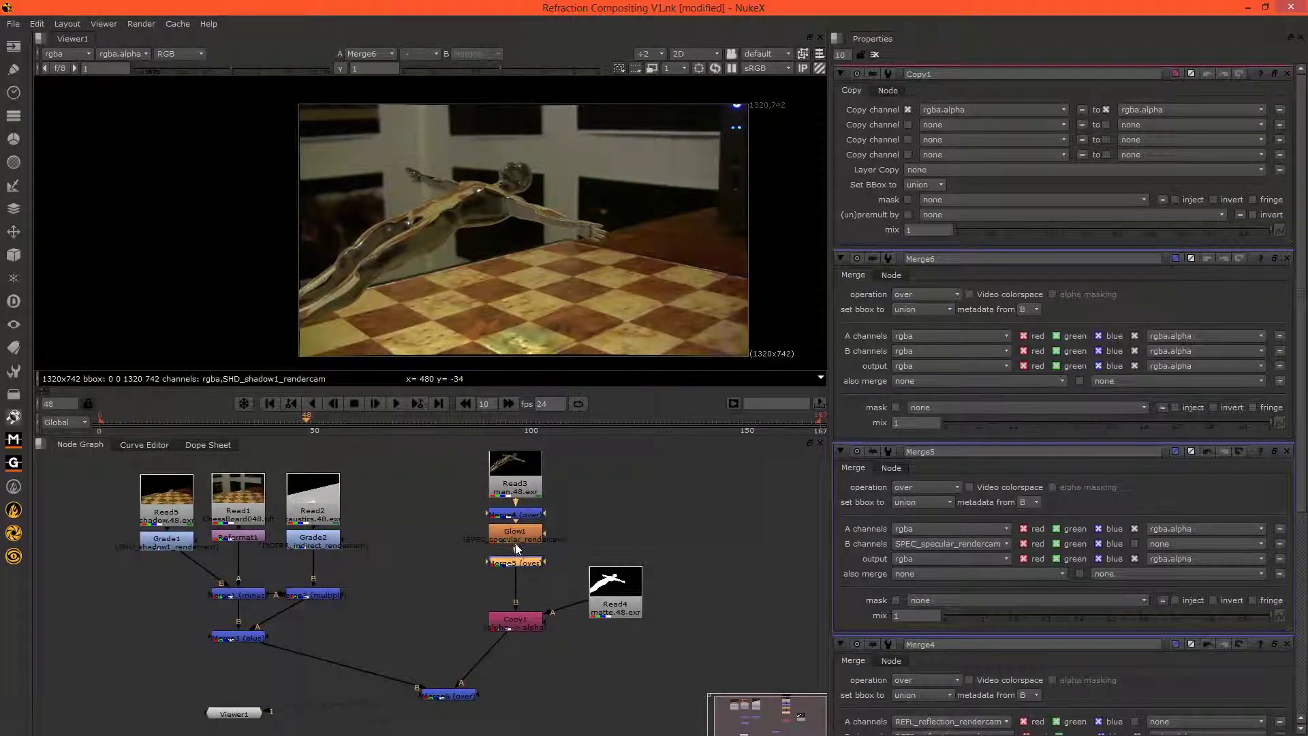
click(517, 538)
click(515, 564)
key(g)
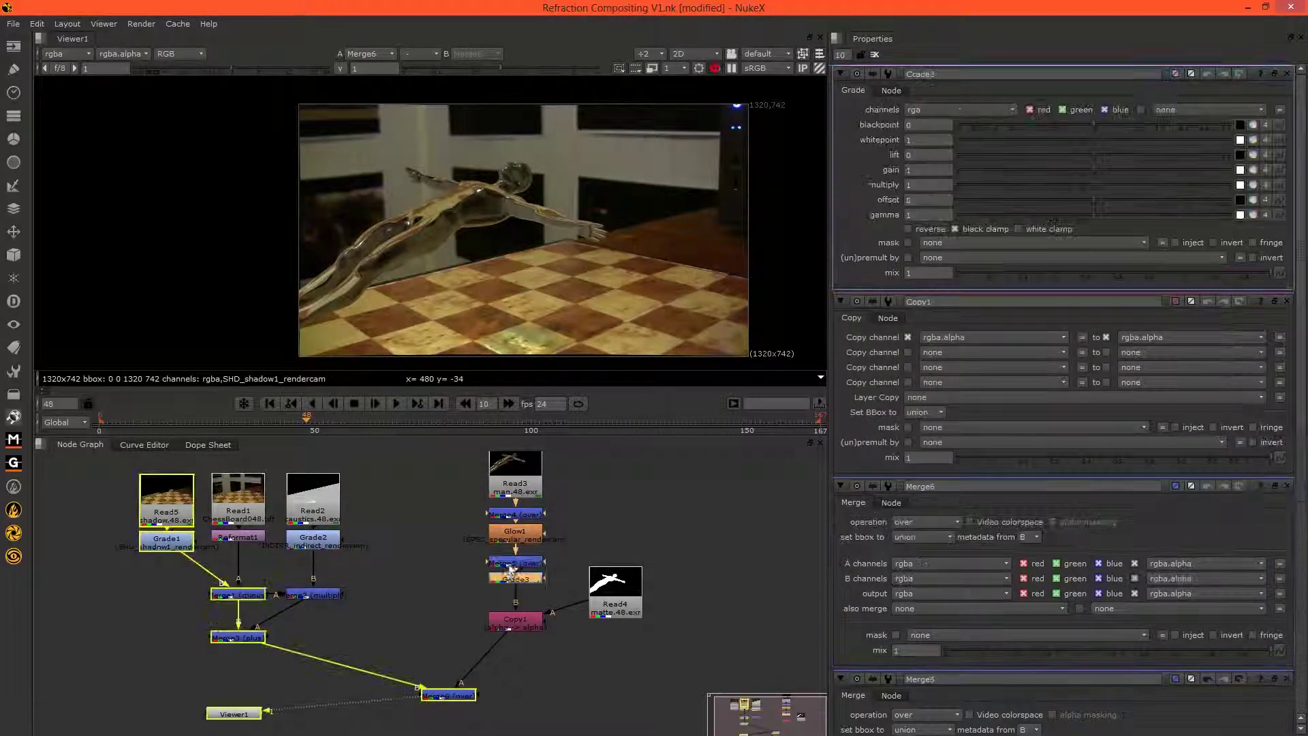
click(958, 108)
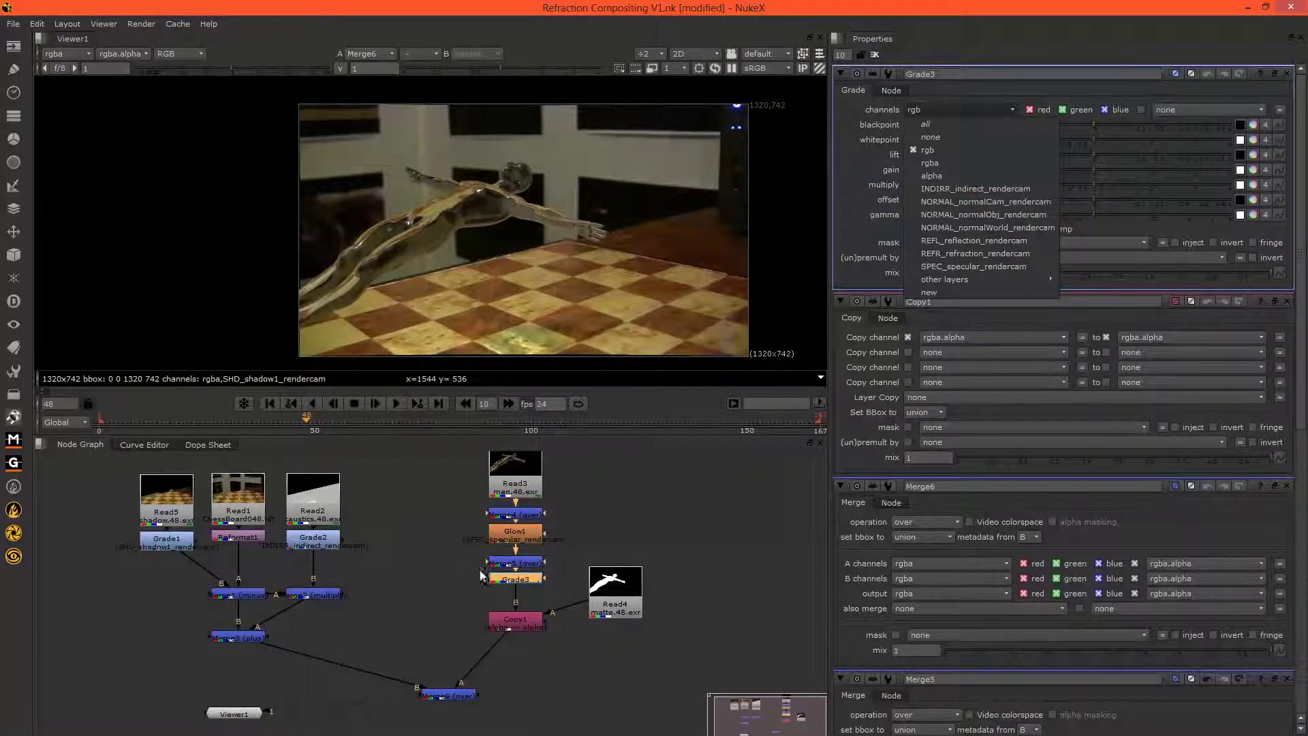
click(500, 579)
key(Delete)
Add a Grade node directly below the man Read, affecting the REFR_refraction_rendercam channels, with a gain of 1.5.
click(524, 470)
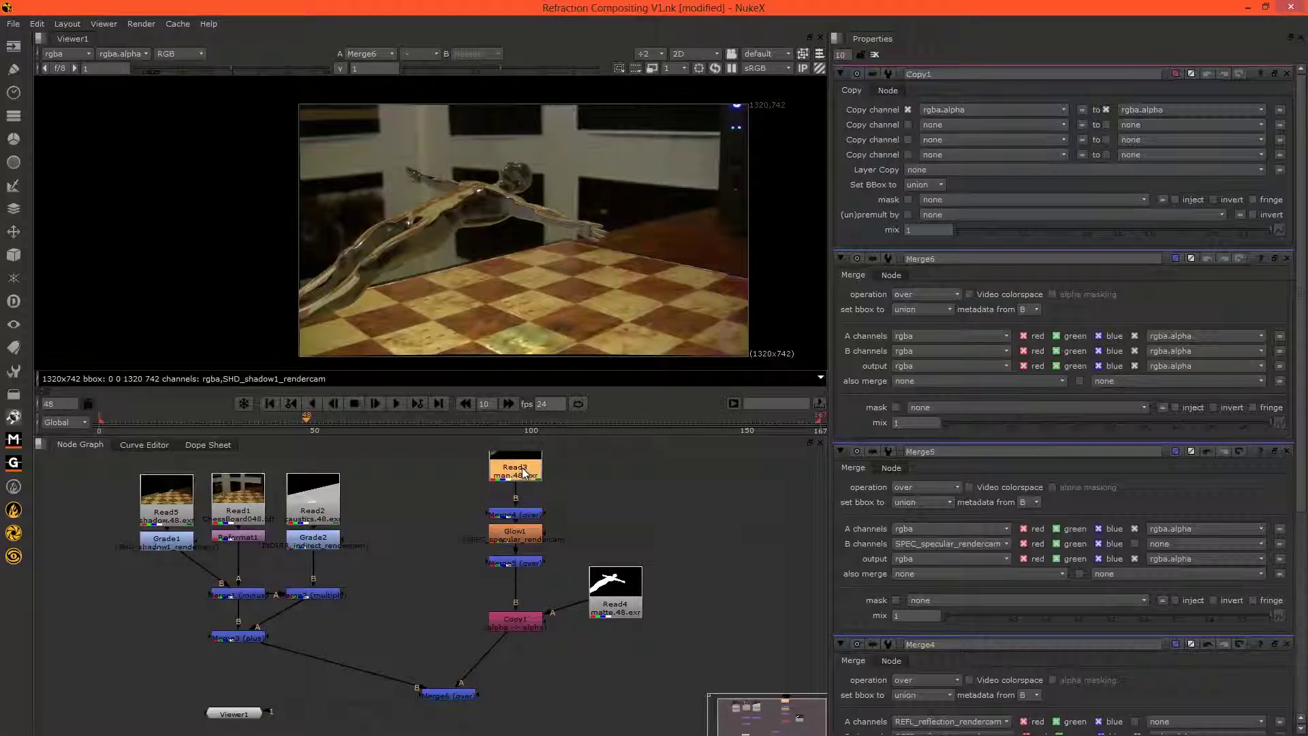
key(g)
click(957, 109)
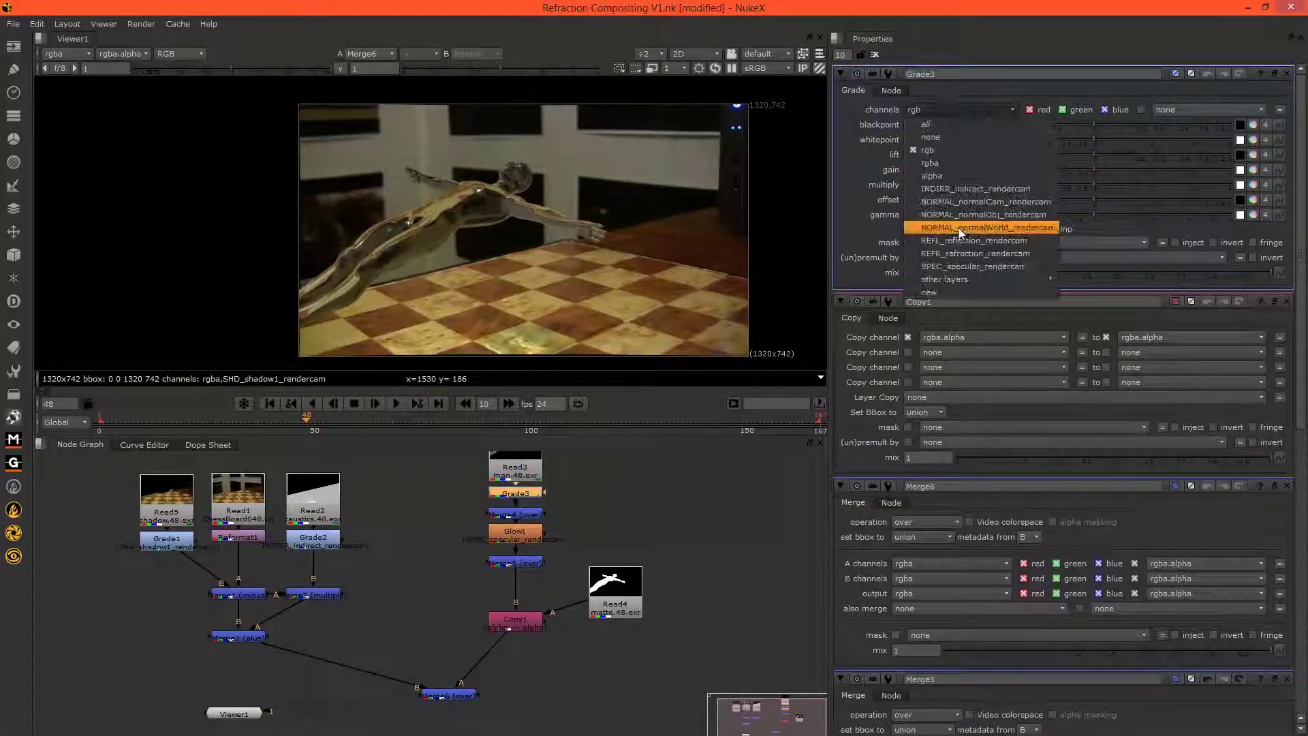
click(982, 253)
click(924, 172)
text(.5)
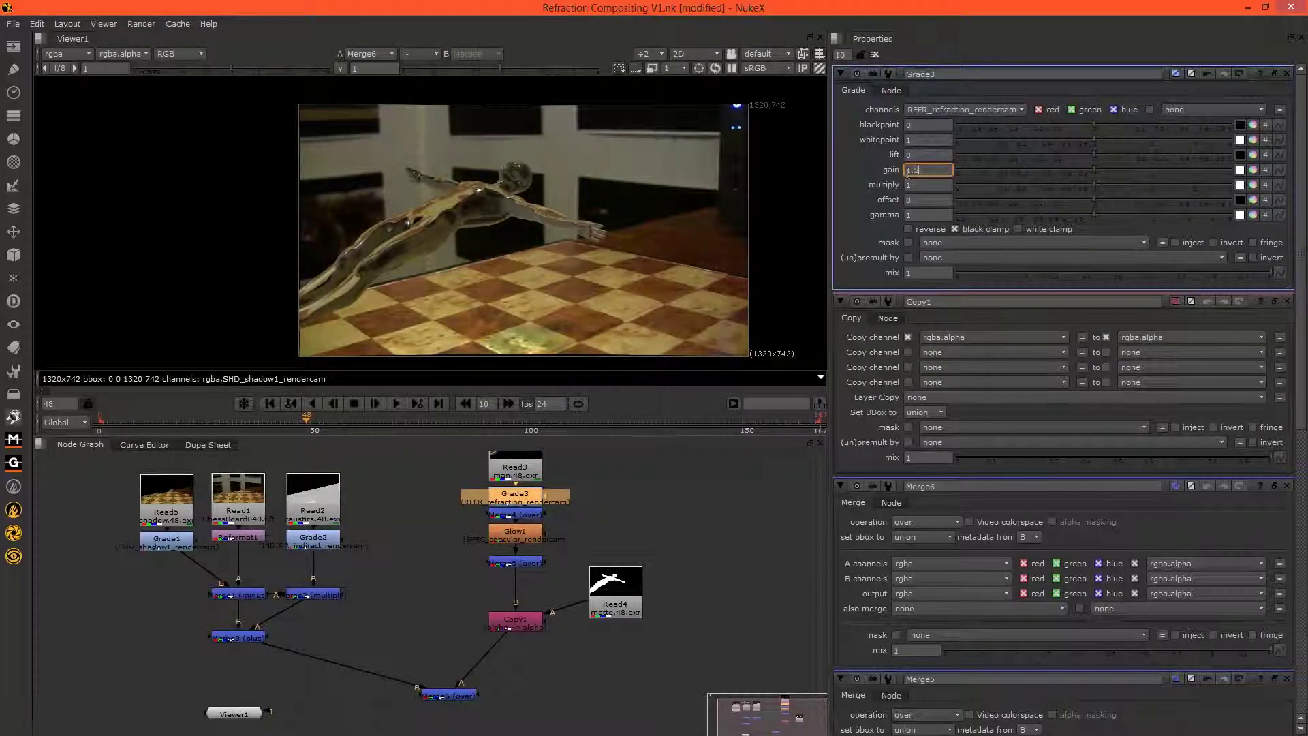
key(Return)
drag(474, 272, 511, 271)
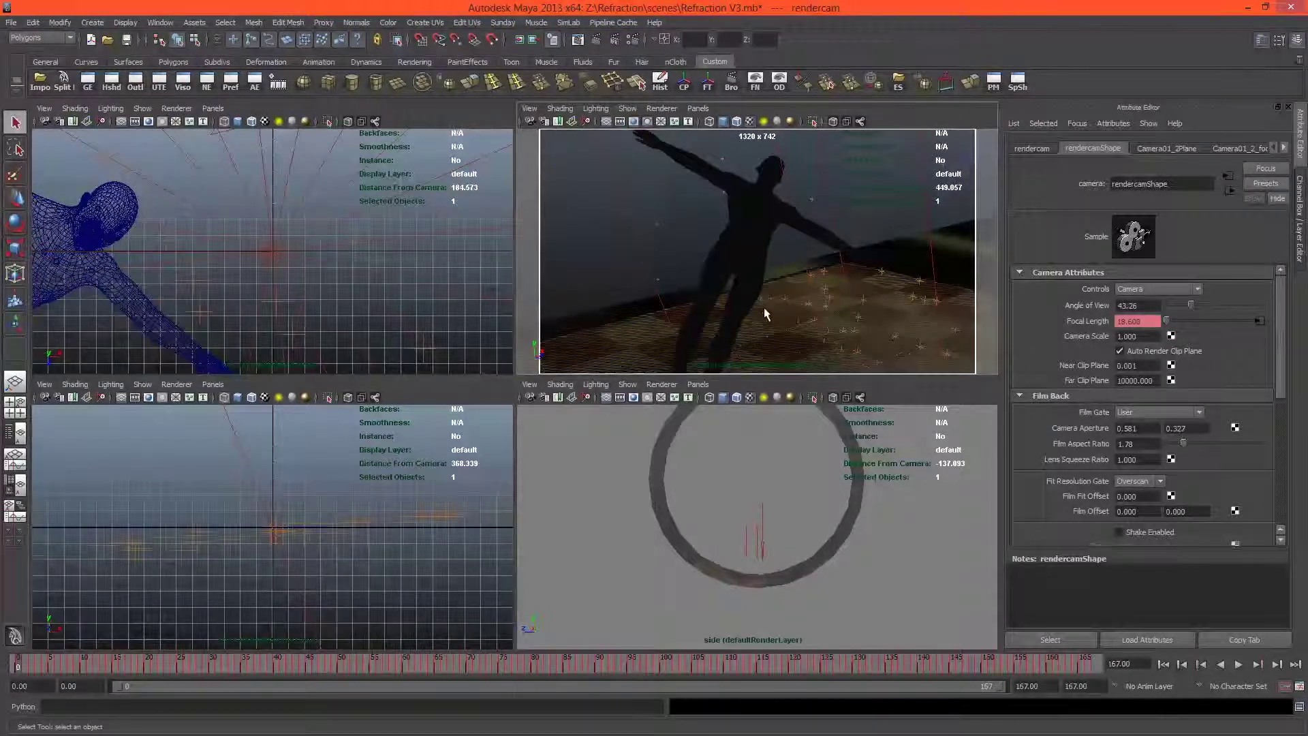
Switch to the Refraction V3.mb scene in Maya and run the Python command "from maya2nuke import *".
click(12, 23)
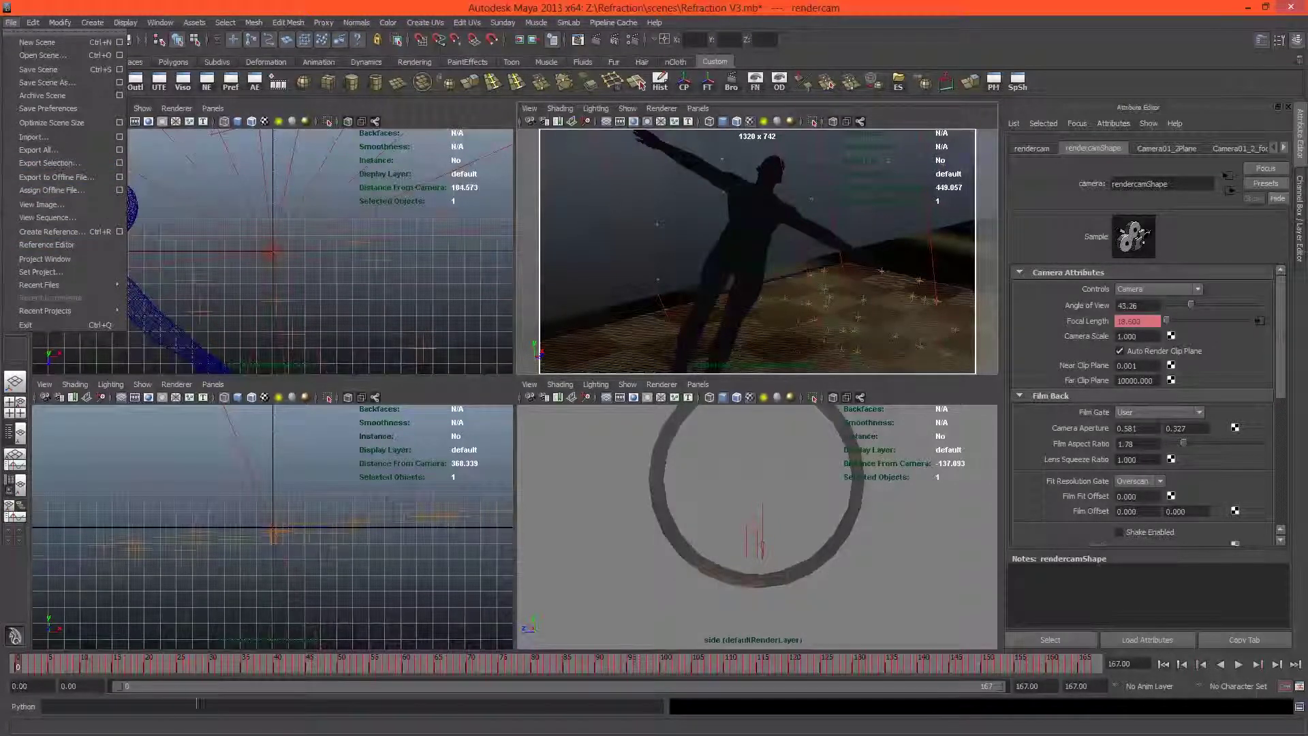
click(141, 709)
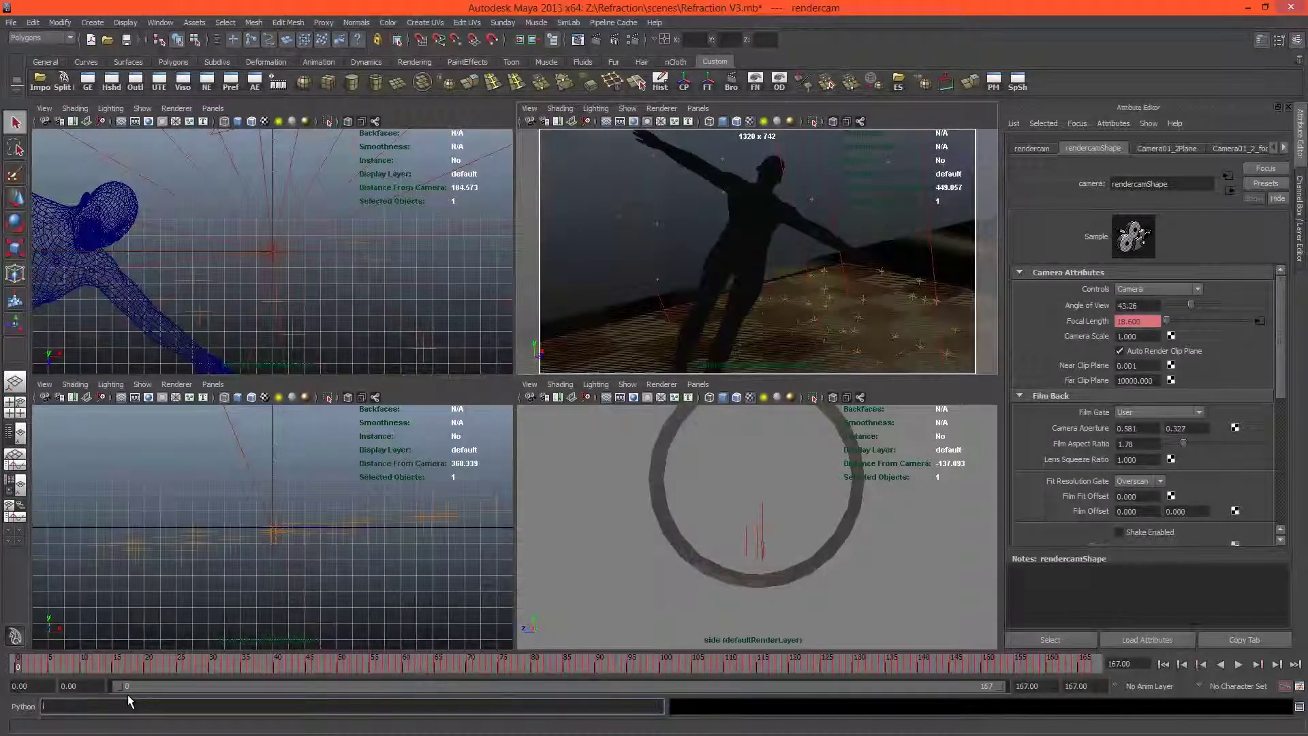
text(imom maya)
text(2nuke)
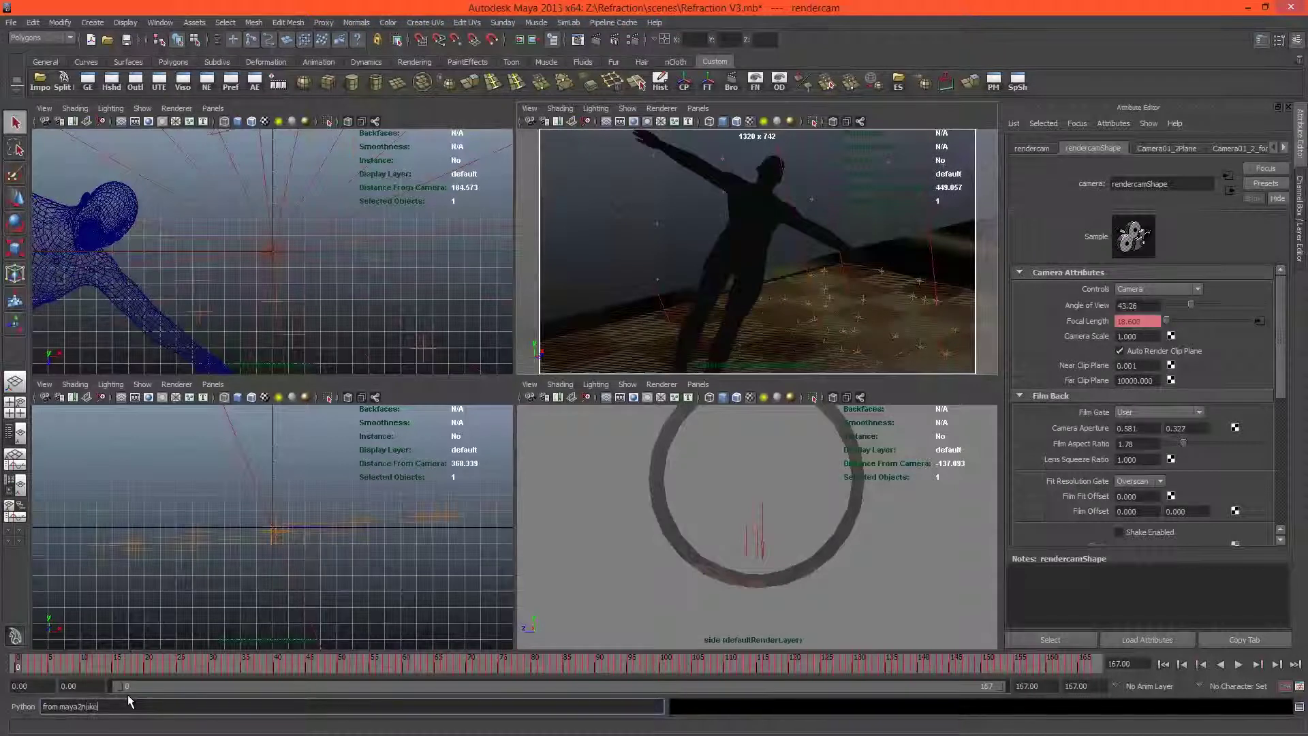
text( import *)
key(Return)
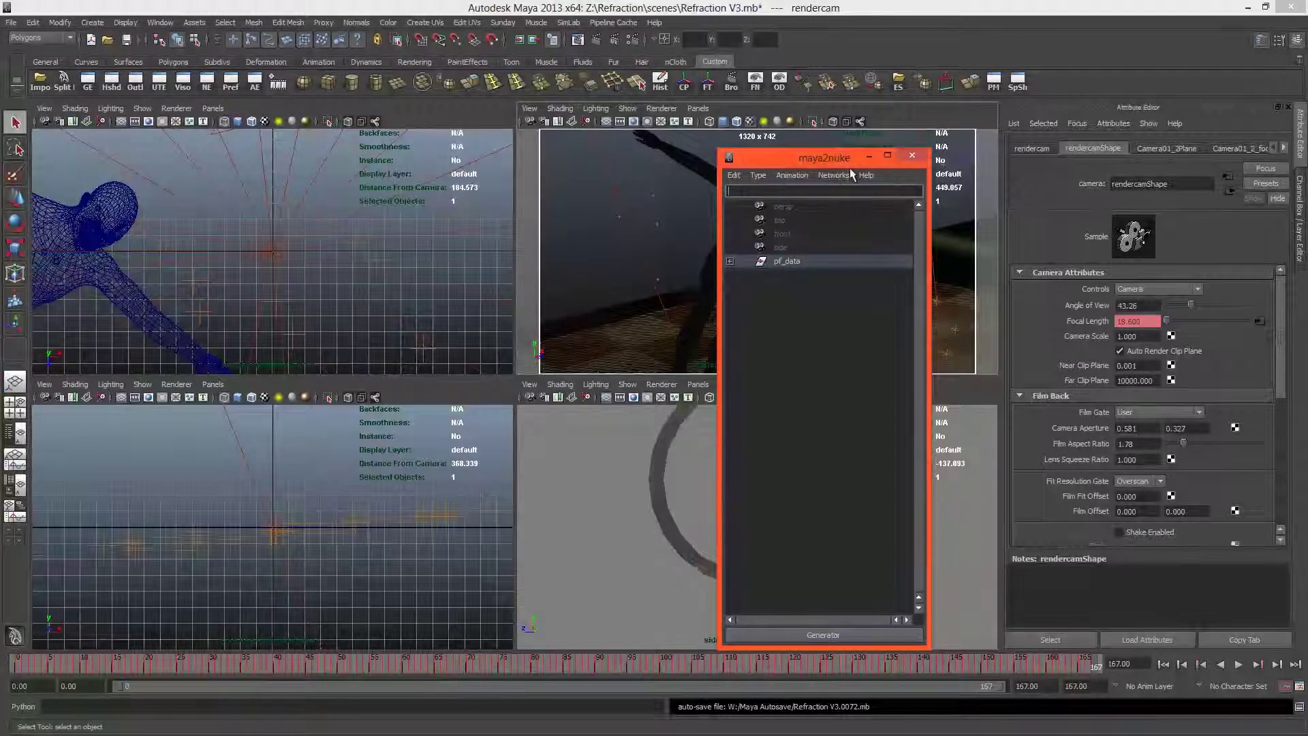
Select rendercam under pf_data in maya2nuke and generate its Nuke script.
click(730, 262)
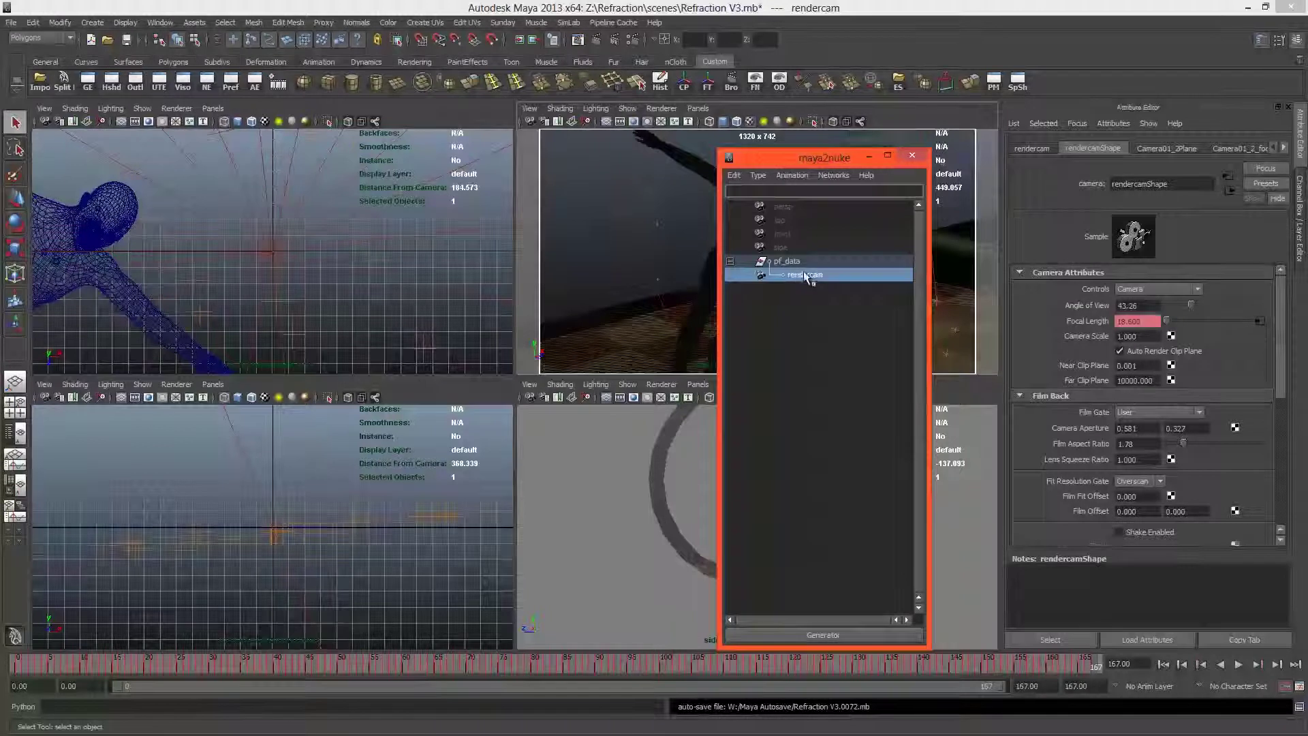
click(735, 175)
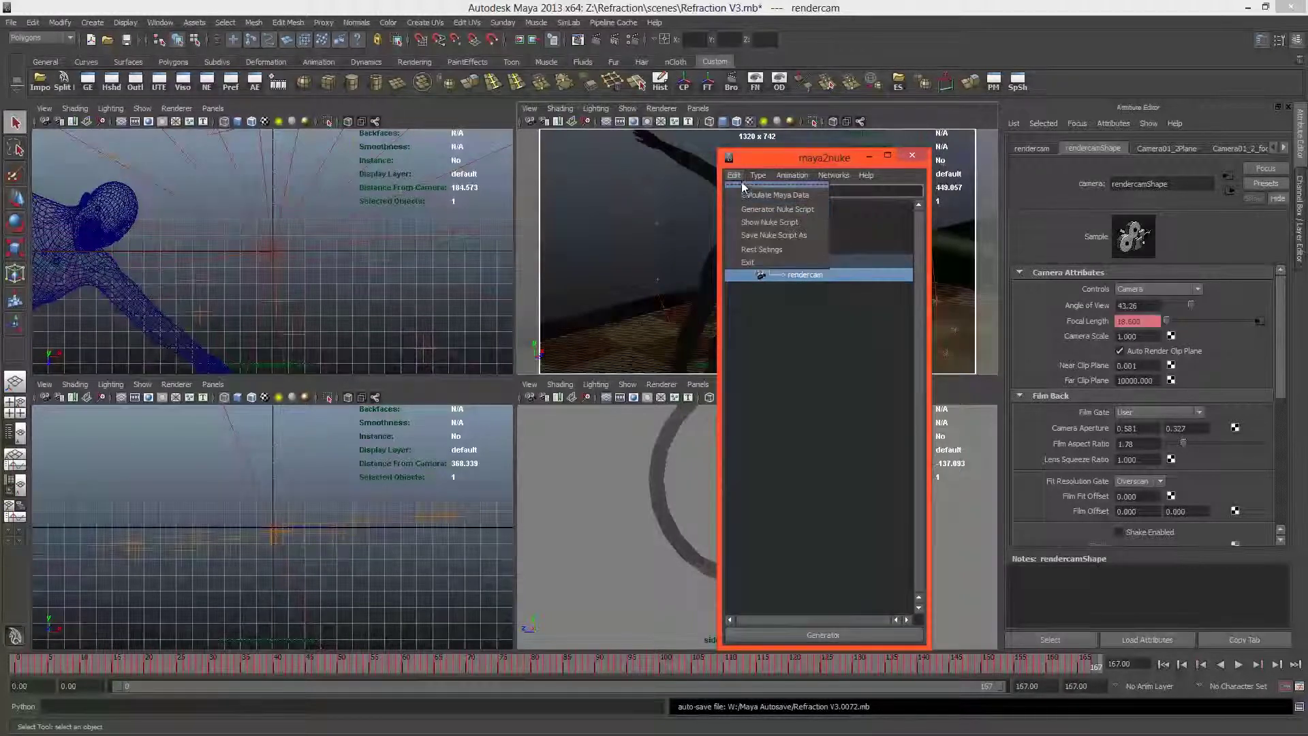
click(752, 212)
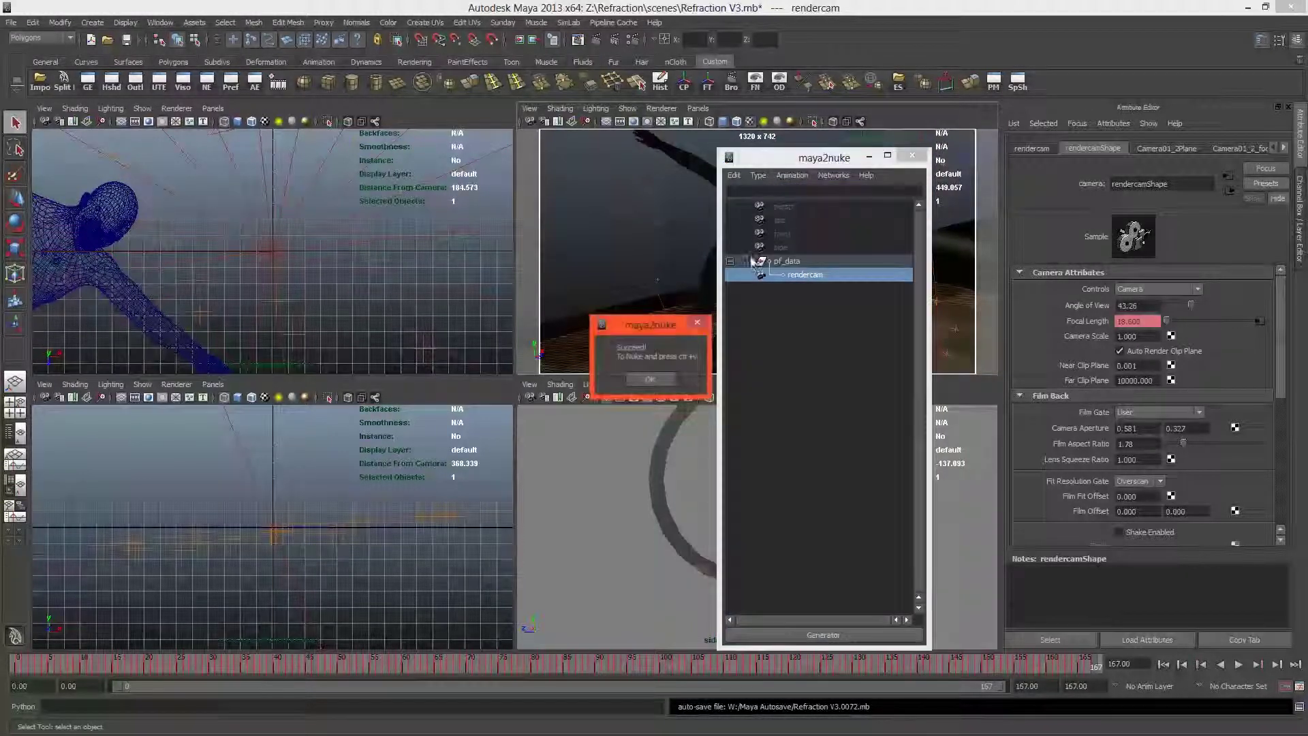
click(652, 378)
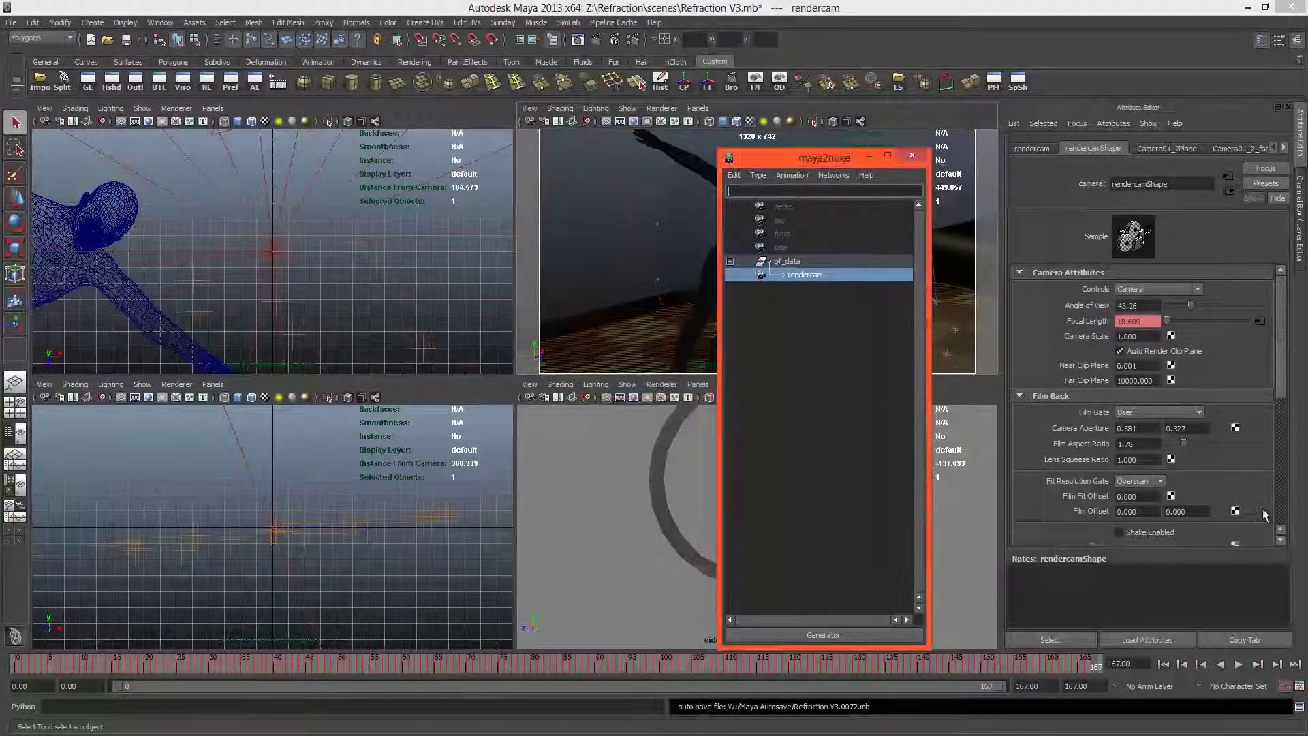
Switch to NukeX and paste the generated camera nodes into empty space beside the comp.
key(alt+Tab)
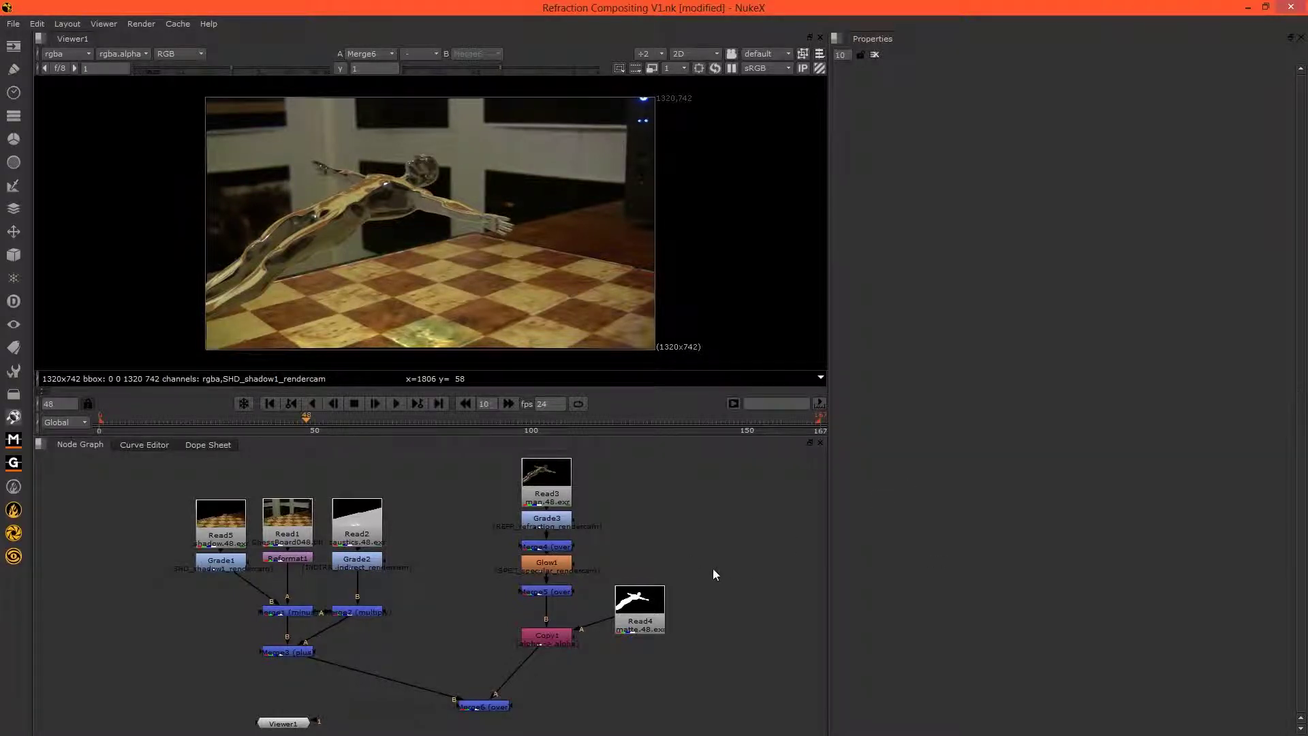
scroll(643, 582, down, 5)
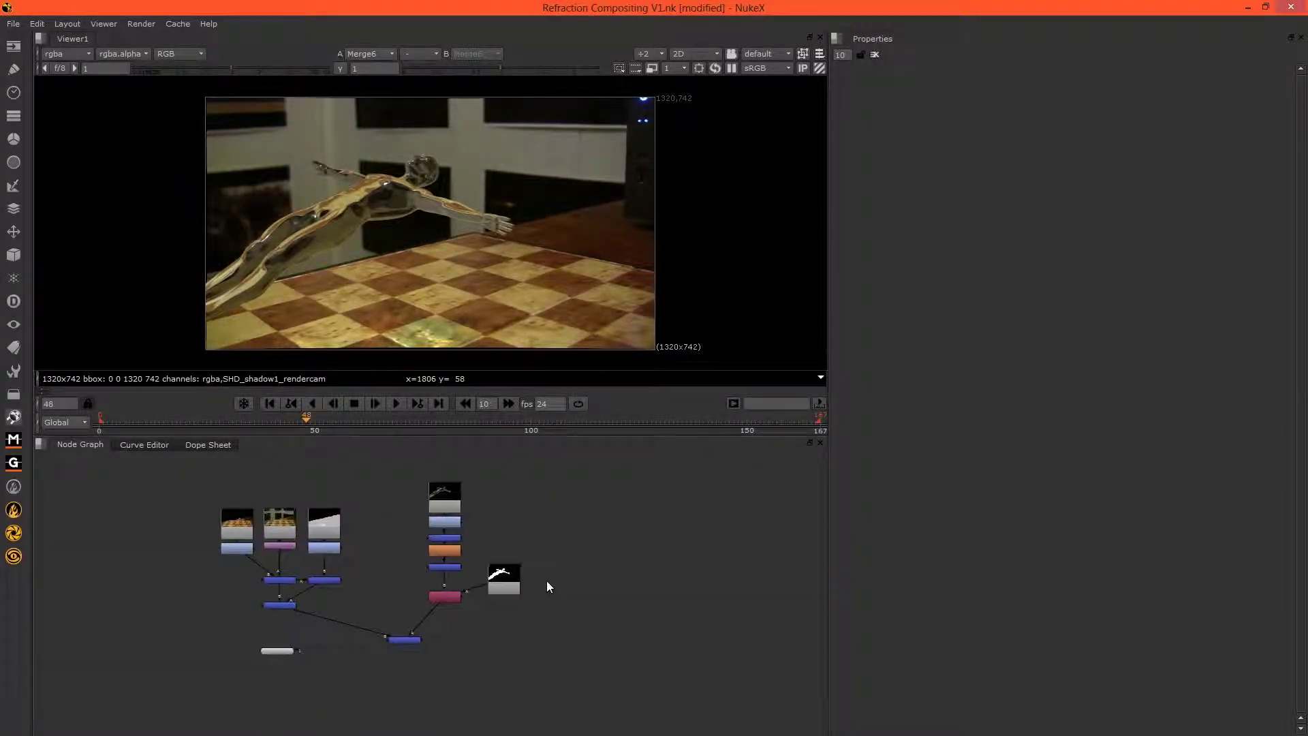
key(ctrl+v)
scroll(580, 585, up, 4)
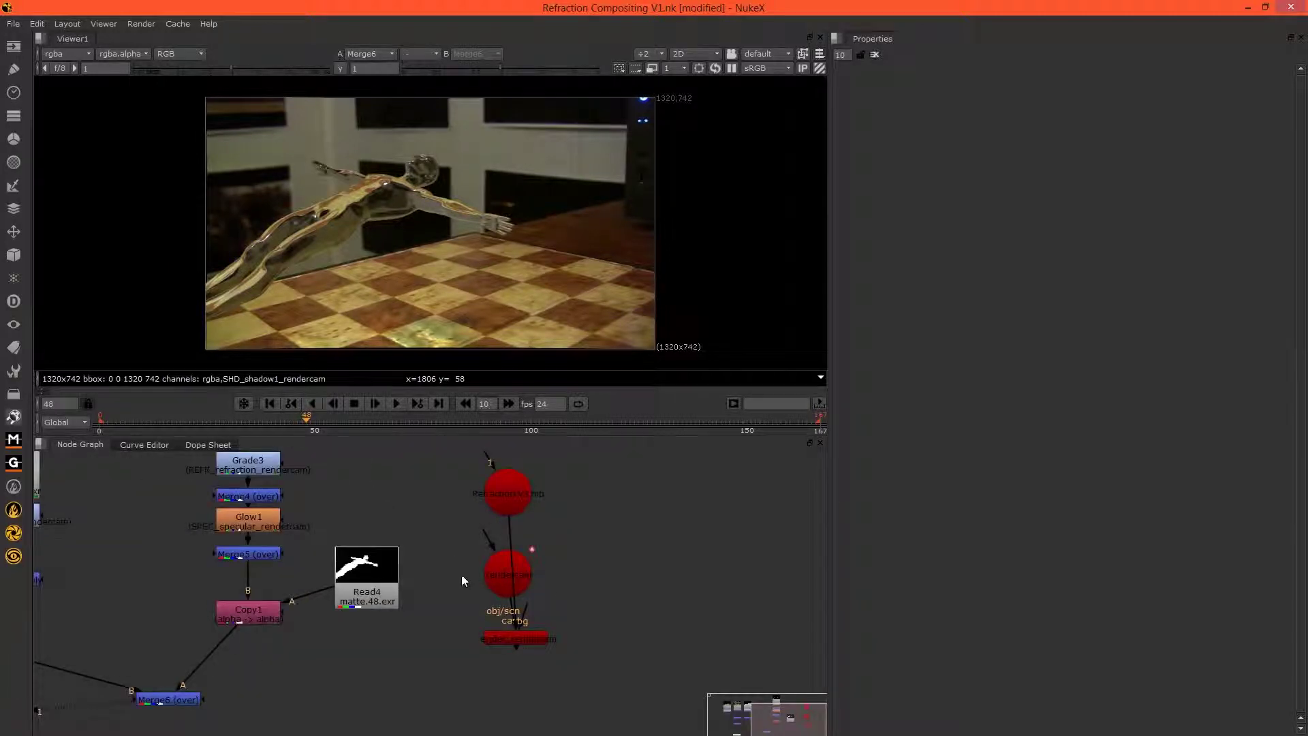
Delete the upper round node and the render node from the pasted set, shift the rendercam camera and open its properties.
drag(526, 503, 653, 574)
key(Delete)
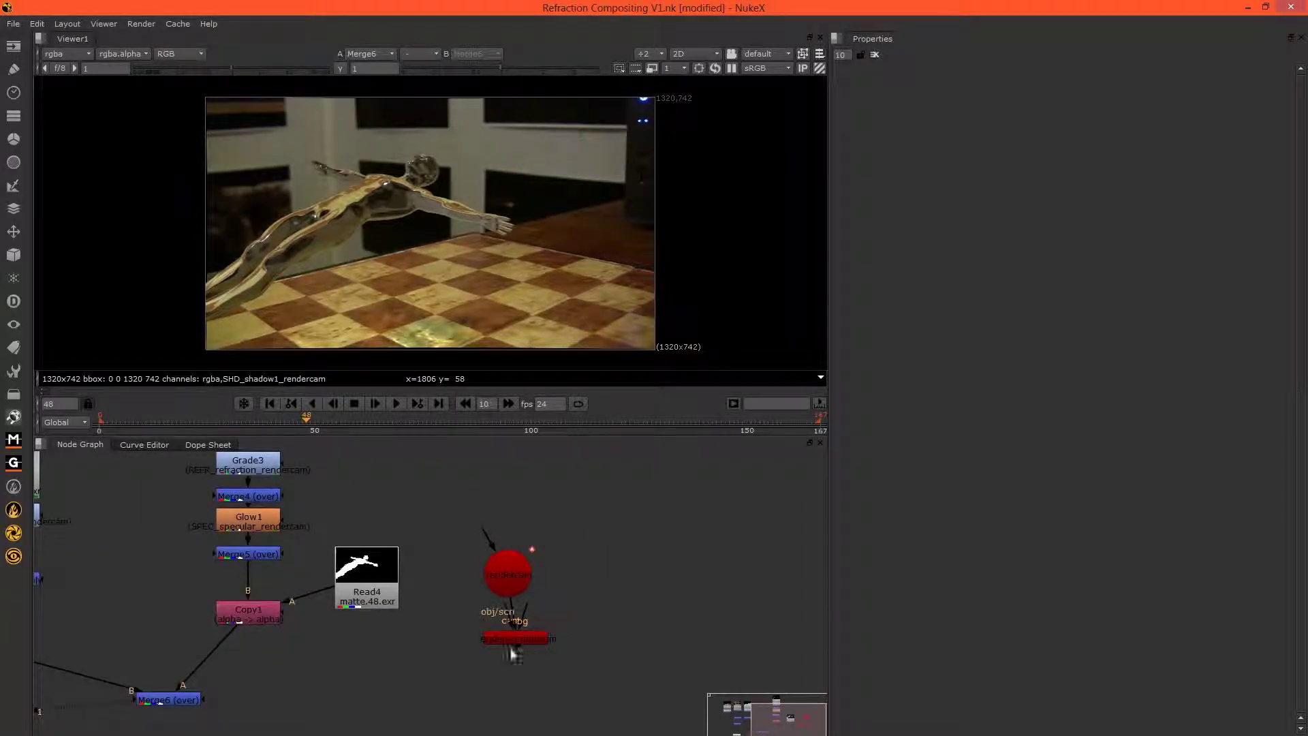
drag(498, 628, 627, 571)
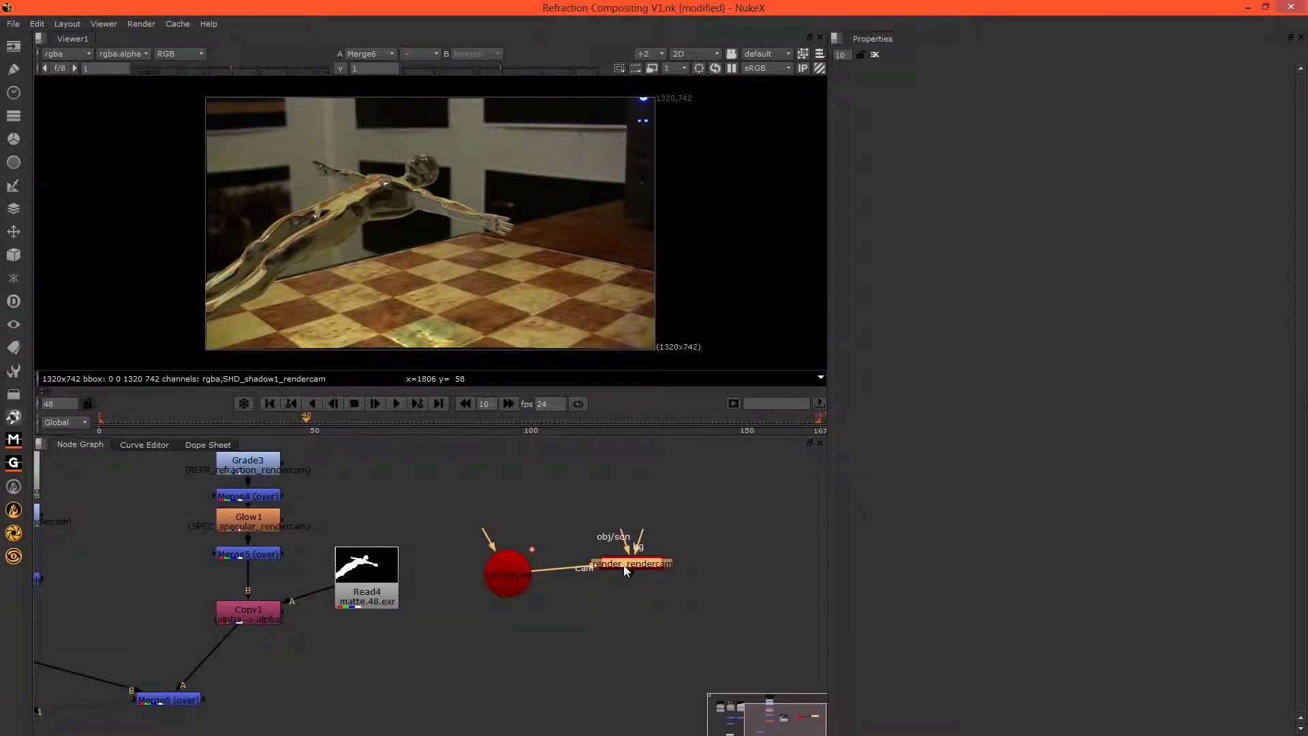
key(Delete)
drag(512, 579, 554, 552)
click(507, 591)
double_click(556, 543)
click(496, 586)
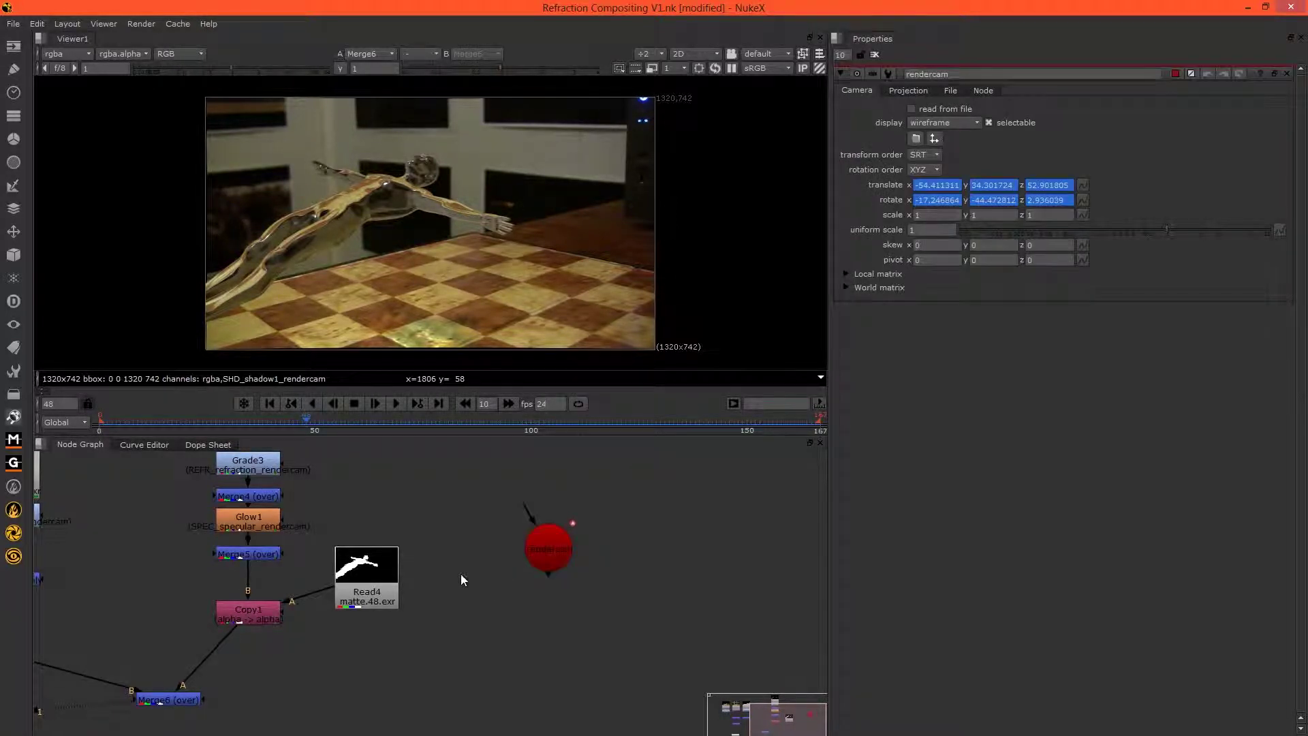
Add a Card3D node connected to the rendercam camera.
scroll(463, 576, down, 5)
drag(549, 605, 545, 608)
click(566, 590)
key(Tab)
text(card)
key(Return)
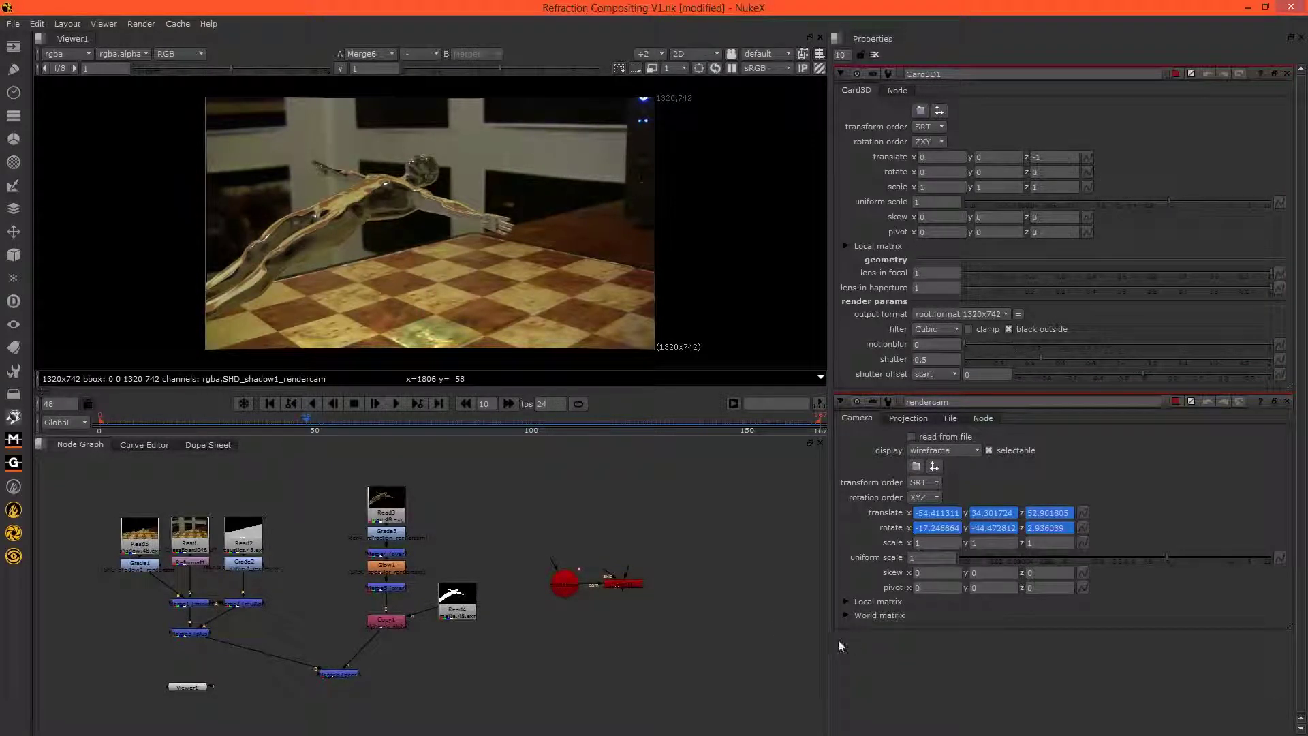
Import cgtuts_lrg.jpg and logo_aetuts.png from the sourceimages folder as Read nodes above the Card3D.
key(alt+Tab)
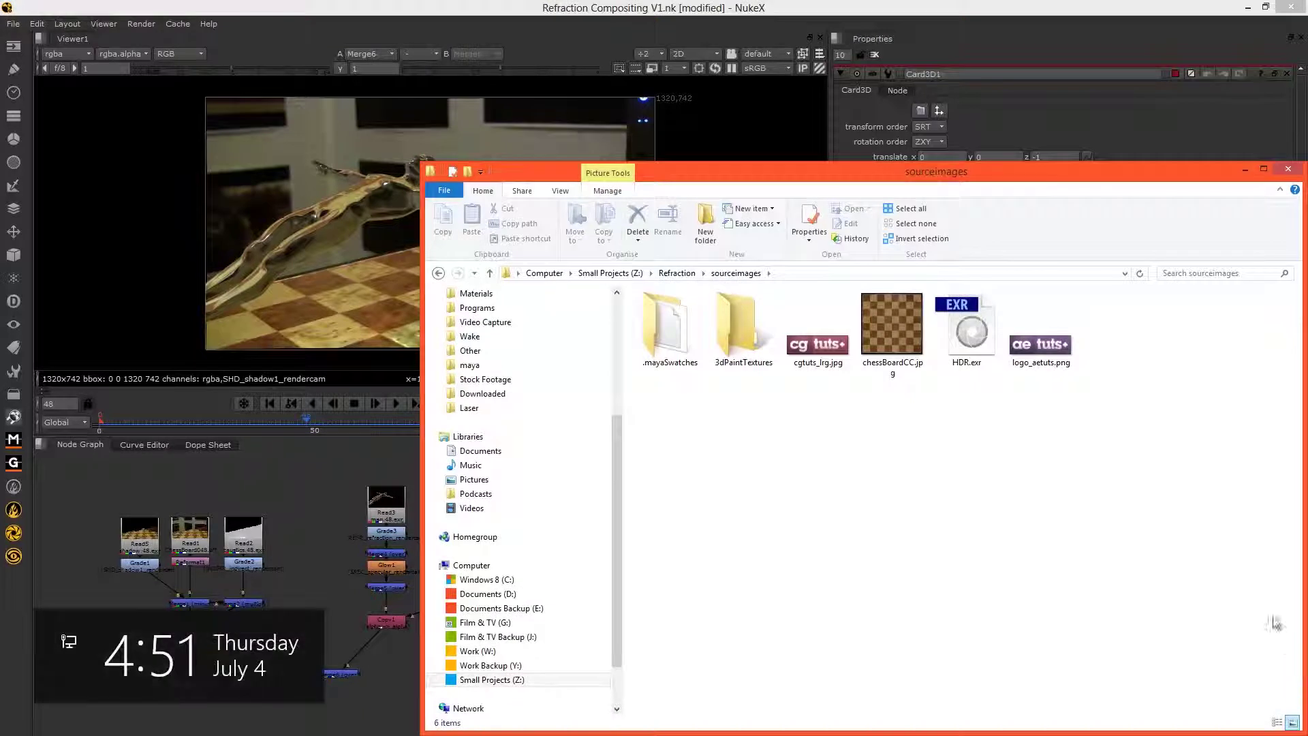
click(1044, 354)
ctrl+click(794, 361)
drag(807, 358, 642, 513)
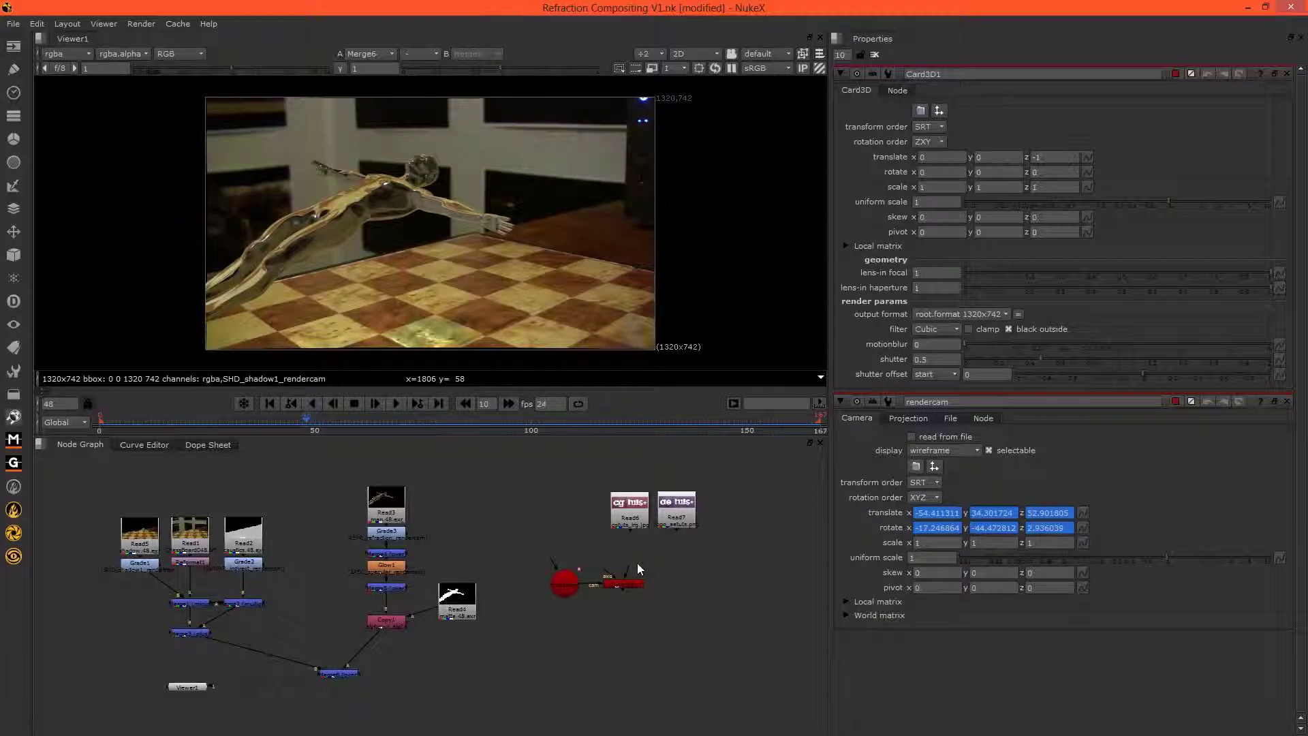
Feed the cgtuts_lrg.jpg Read into the Card3D and view the card's output at frame 140.
drag(628, 523, 616, 529)
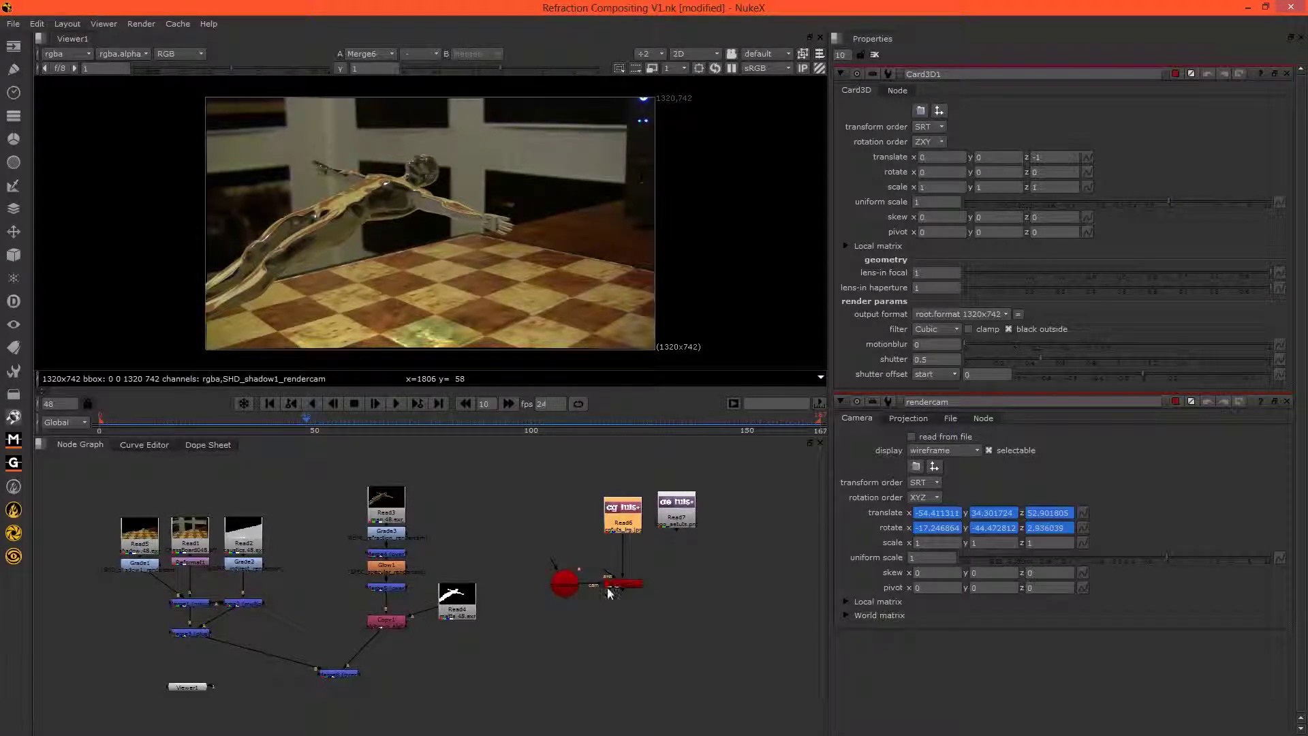
key(1)
drag(362, 427, 704, 420)
drag(409, 315, 519, 323)
scroll(466, 274, up, 2)
scroll(519, 323, down, 3)
scroll(518, 322, down, 1)
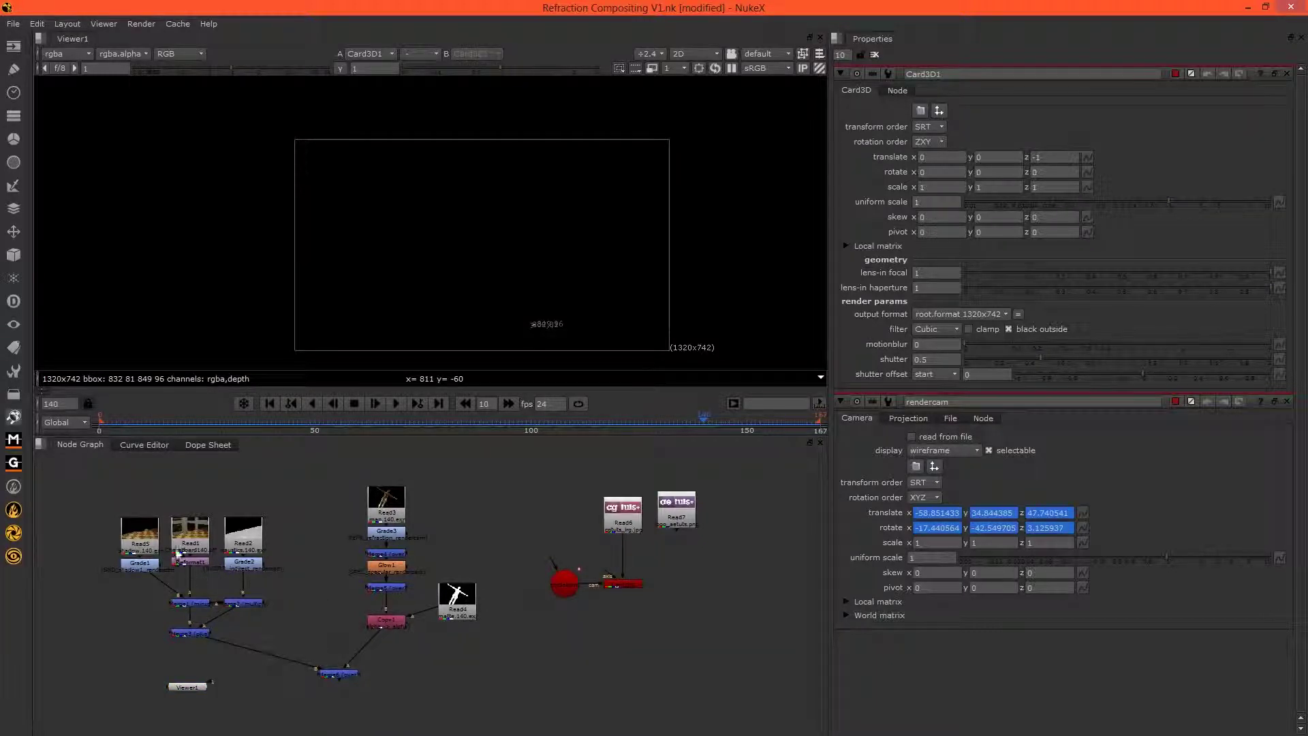
Duplicate the ChessBoard Read and Reformat beside the logos, and add a Merge that puts the Card3D over the copy.
drag(169, 515, 225, 582)
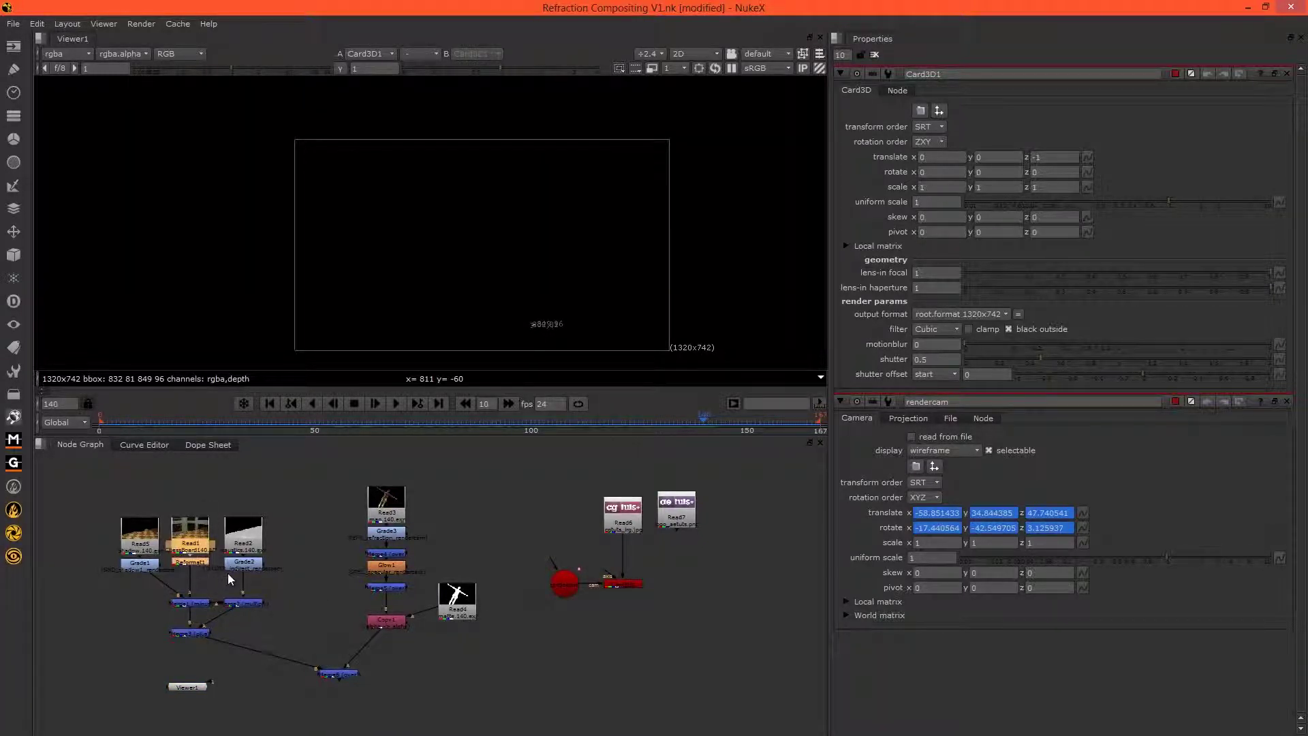
key(ctrl+v)
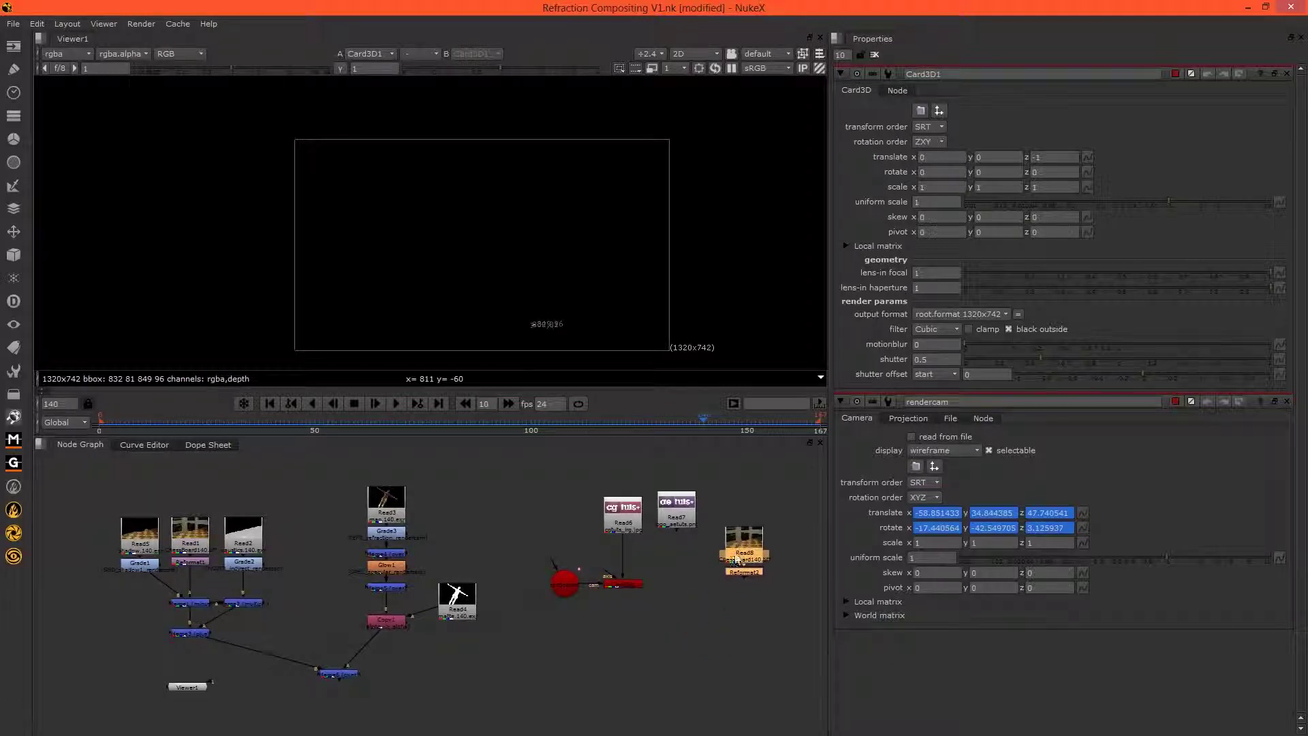
click(719, 621)
key(m)
drag(719, 615, 673, 668)
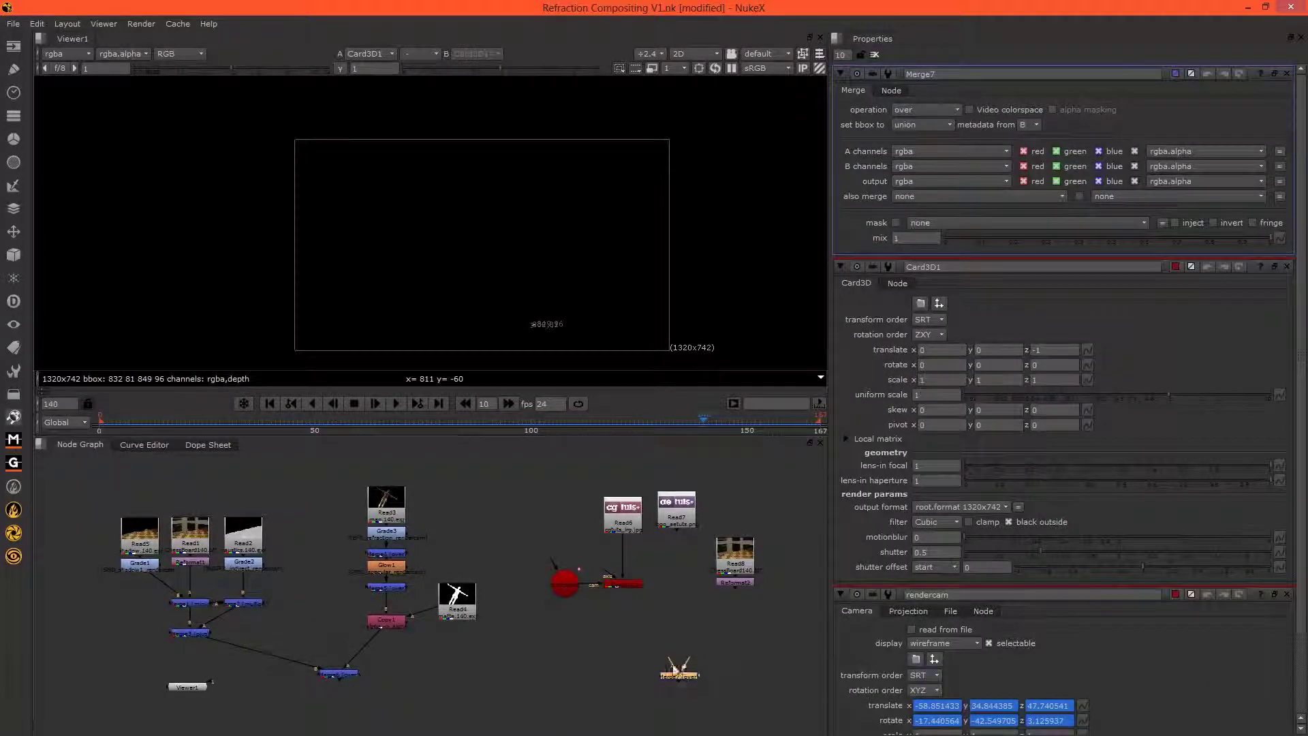
drag(620, 613, 623, 585)
drag(683, 657, 735, 583)
View the new Merge at frame 67 and set the Card3D's uniform scale to 50.
click(680, 676)
key(1)
click(491, 418)
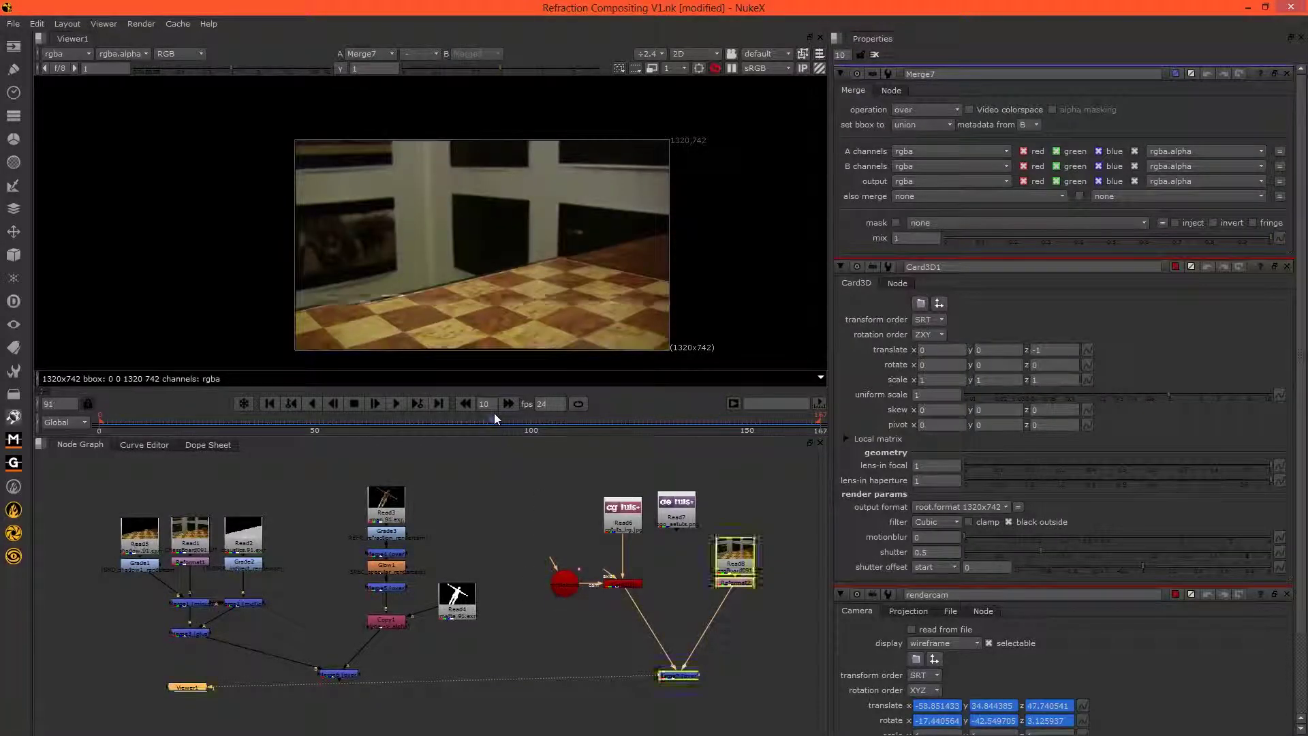
drag(482, 418, 388, 419)
click(625, 584)
double_click(631, 587)
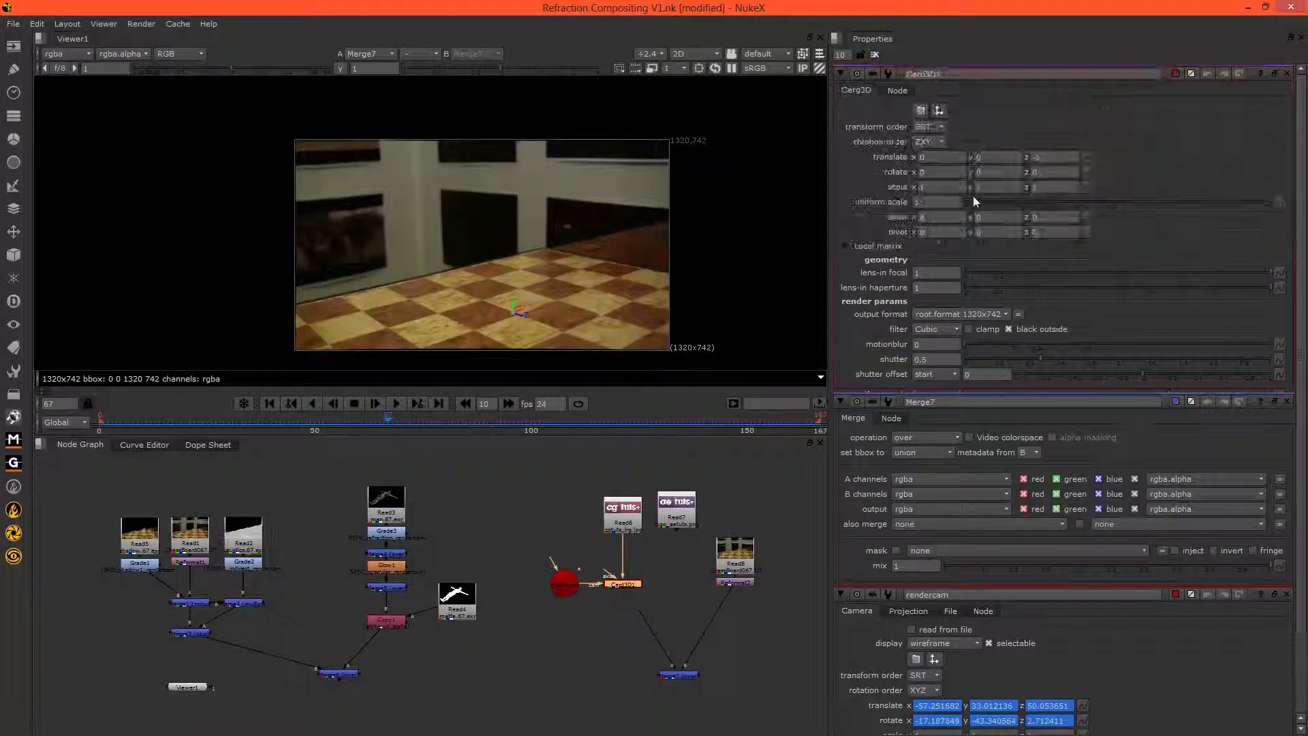
text(50)
key(Return)
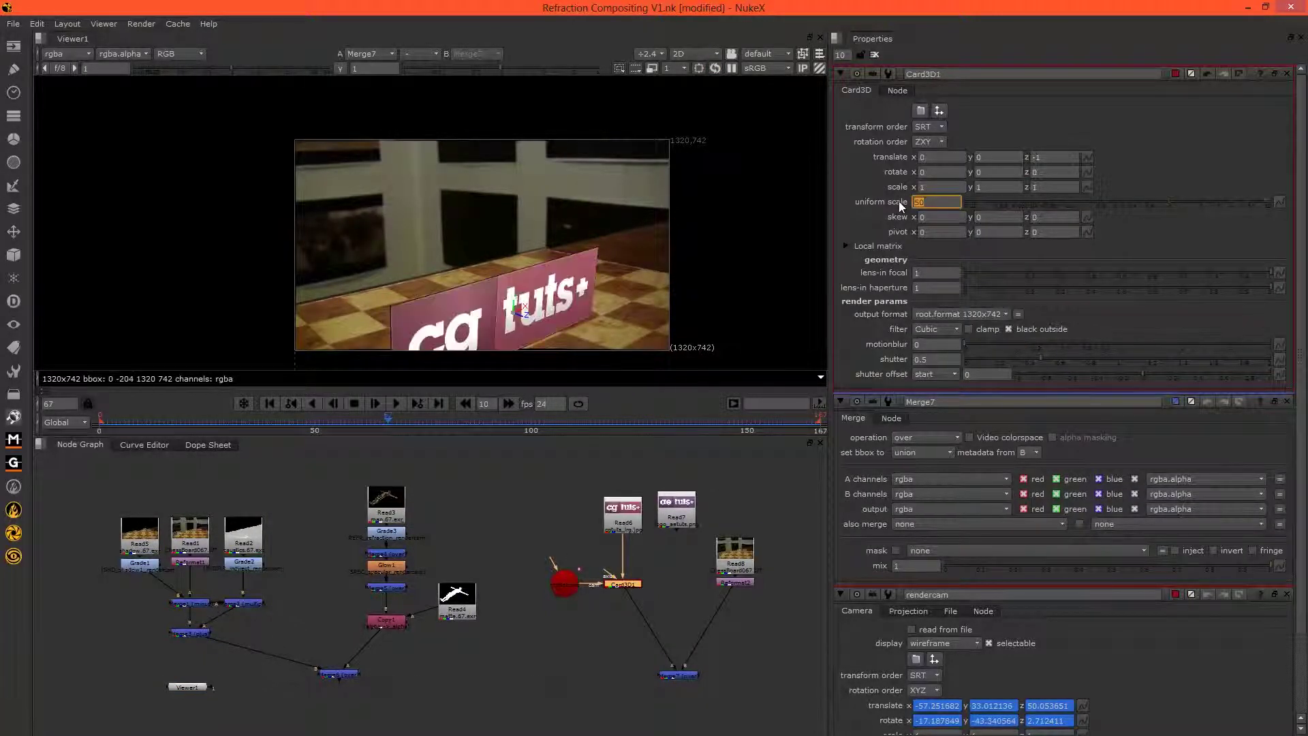
Move the logo card back to the wall and above the chessboard, translating it to about 9.9 in x, 8.6 in y and -52.8 in z.
scroll(427, 239, up, 2)
scroll(399, 259, up, 1)
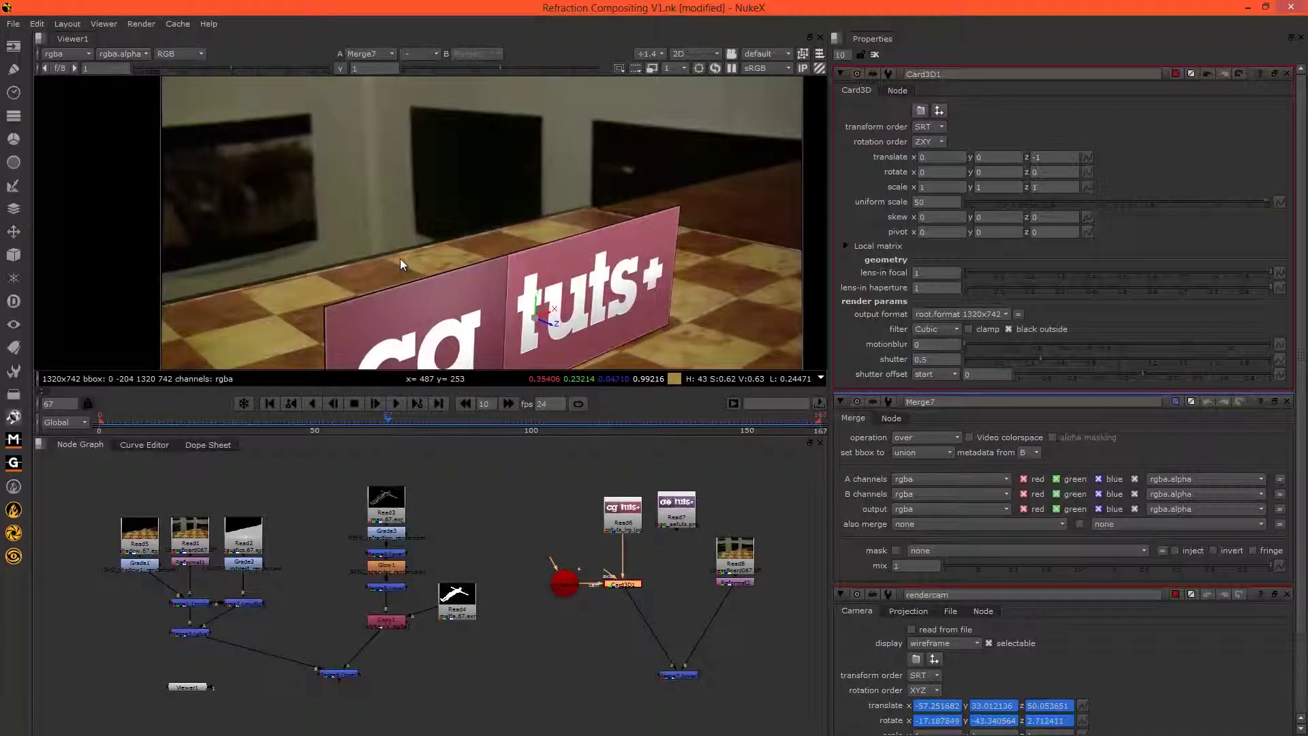
scroll(399, 259, down, 1)
drag(438, 419, 250, 443)
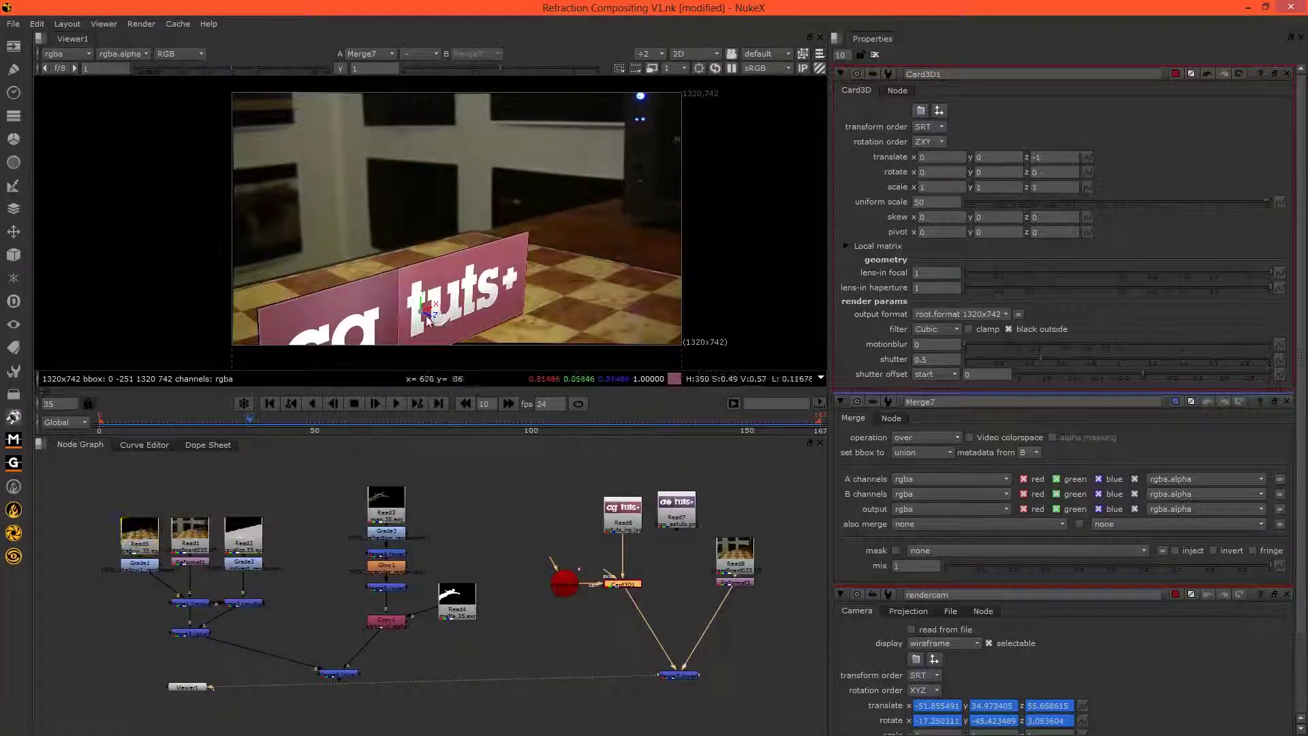
drag(433, 320, 142, 234)
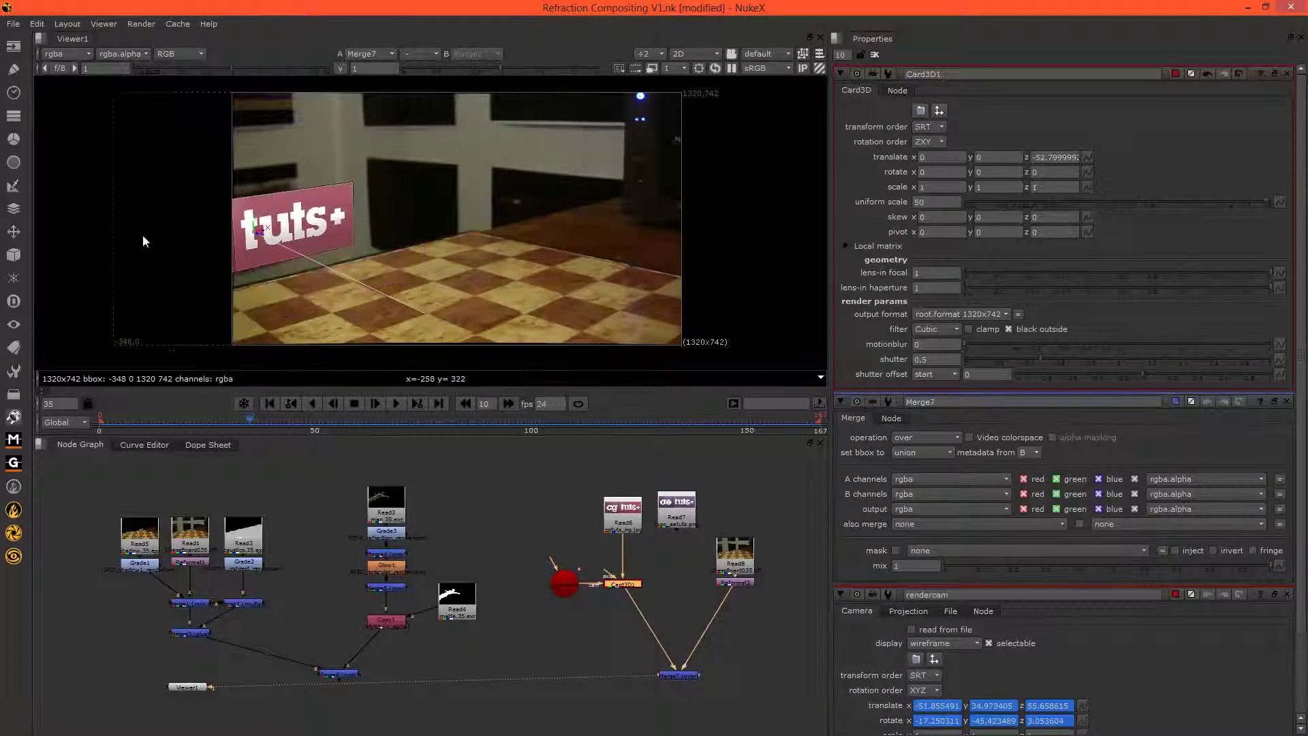
drag(378, 421, 422, 417)
drag(336, 227, 405, 179)
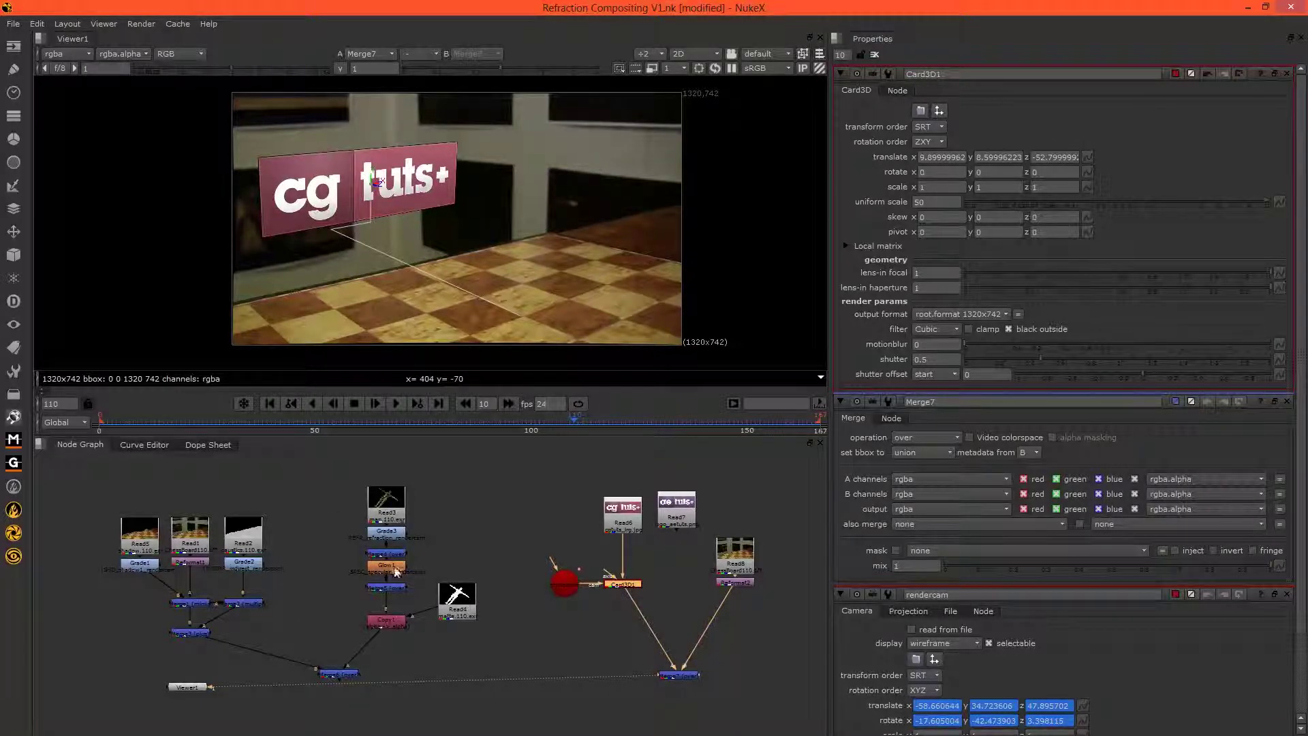
Duplicate the man's matte Read and place the copy near the logo card's Merge.
click(463, 605)
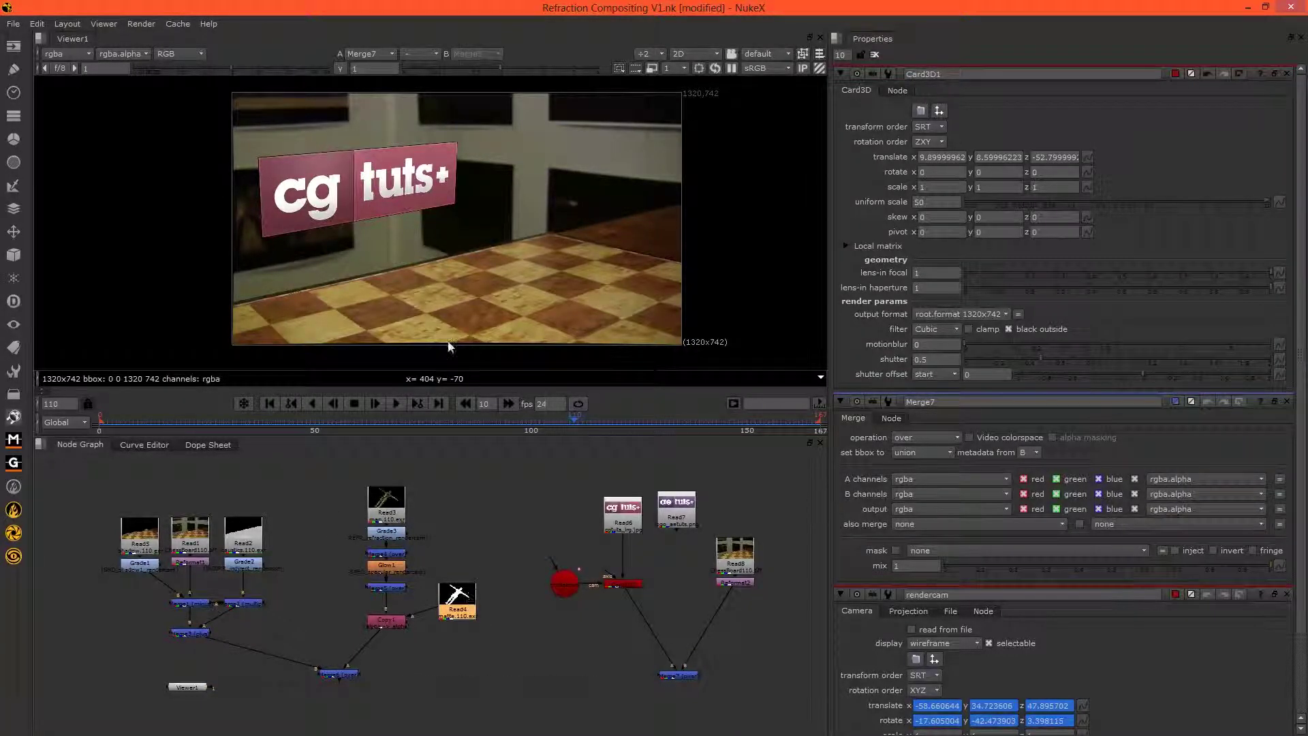
drag(678, 661, 647, 650)
key(ctrl+v)
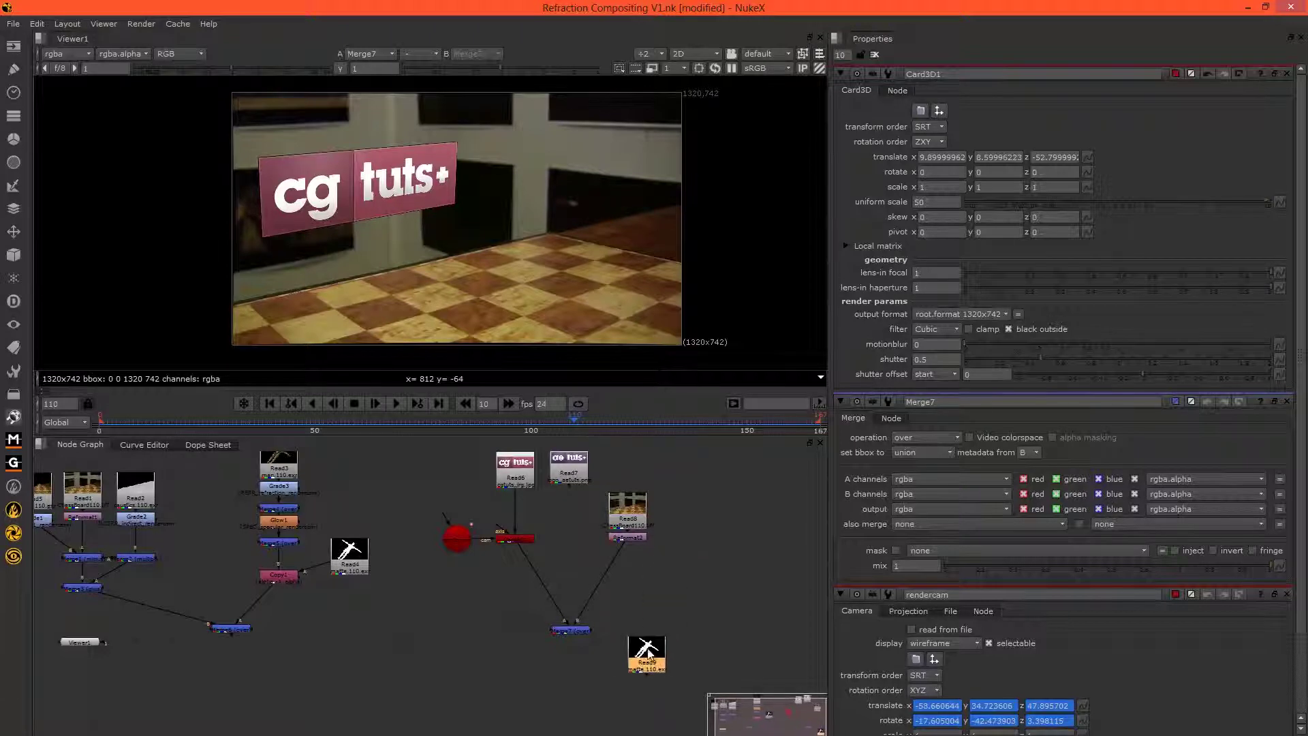
Add a Merge that puts the duplicated man matte over the logo-card composite, and view its result.
click(577, 672)
key(m)
drag(577, 673, 586, 717)
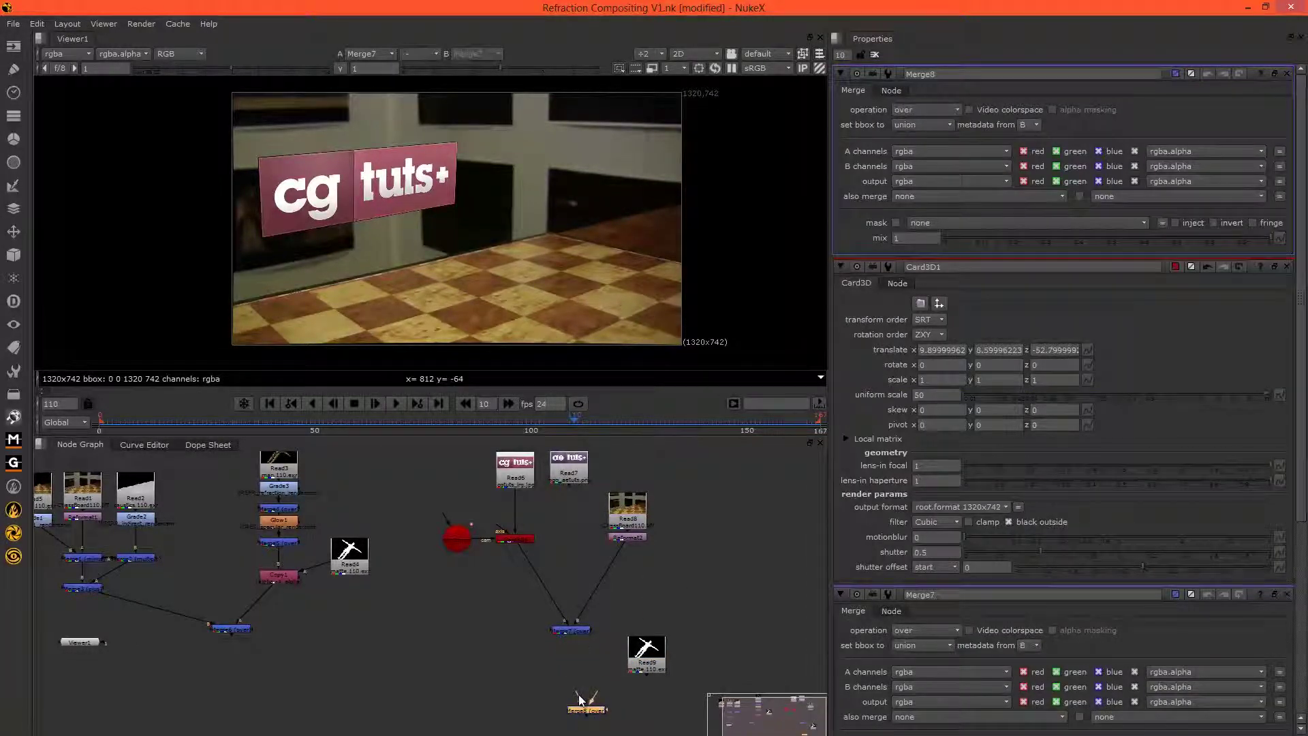
drag(645, 671, 644, 669)
drag(563, 644, 566, 632)
key(1)
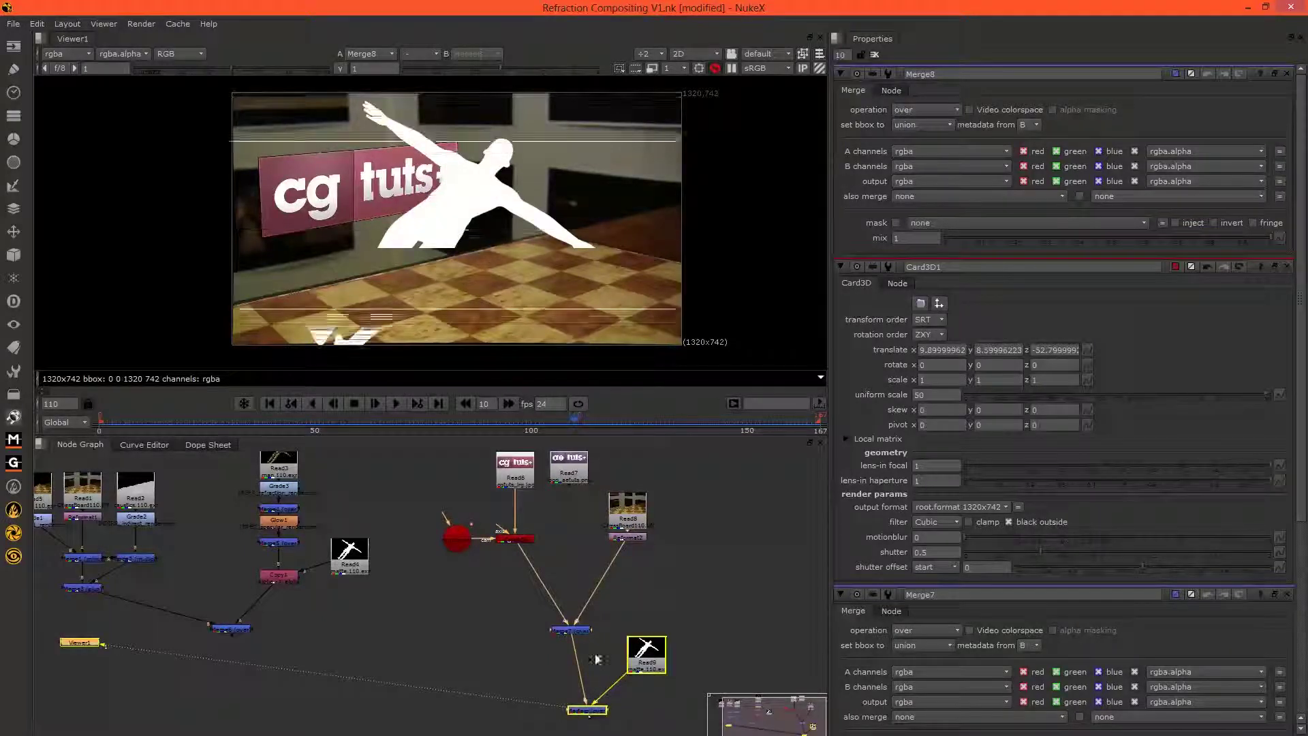
Set a keyframe on the Card3D's translate at frame 22, and leave only the Card3D's properties open.
drag(469, 169, 504, 162)
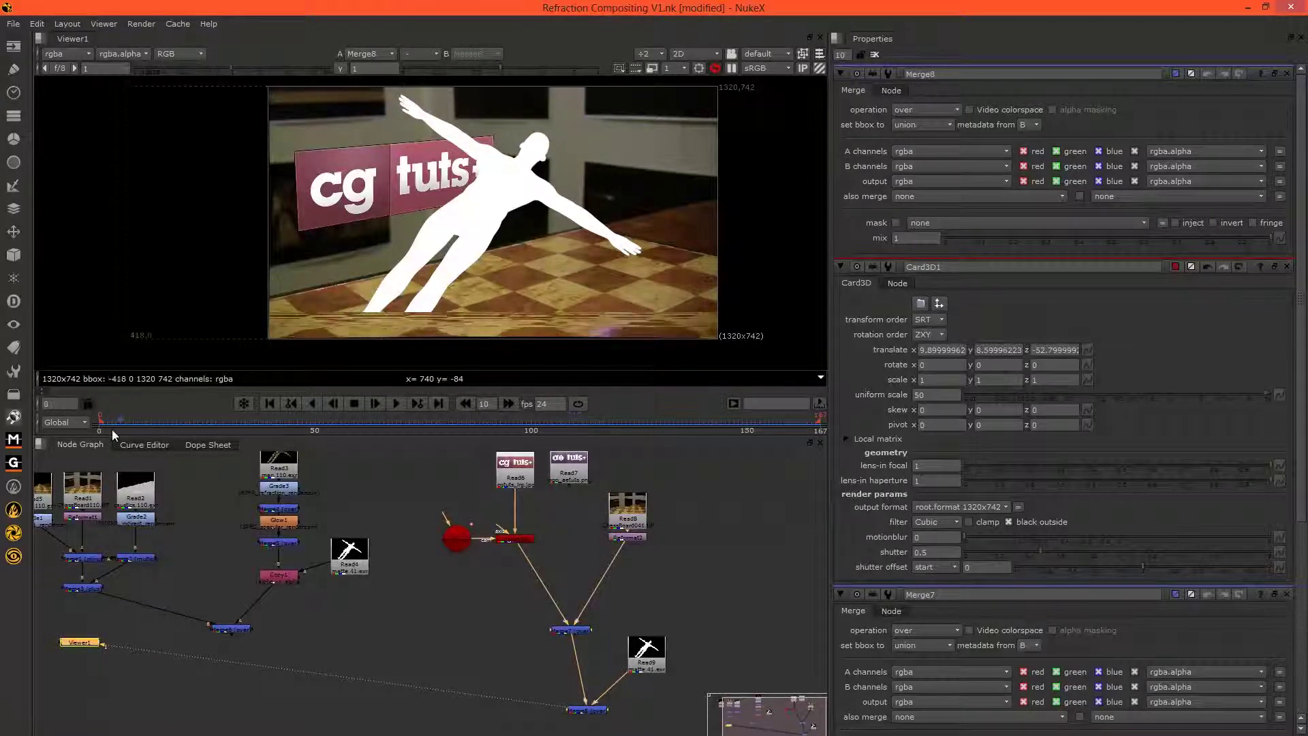
click(185, 423)
mouse_move(192, 419)
mouse_down()
mouse_move(308, 407)
mouse_move(243, 431)
mouse_move(135, 423)
mouse_move(194, 422)
mouse_up()
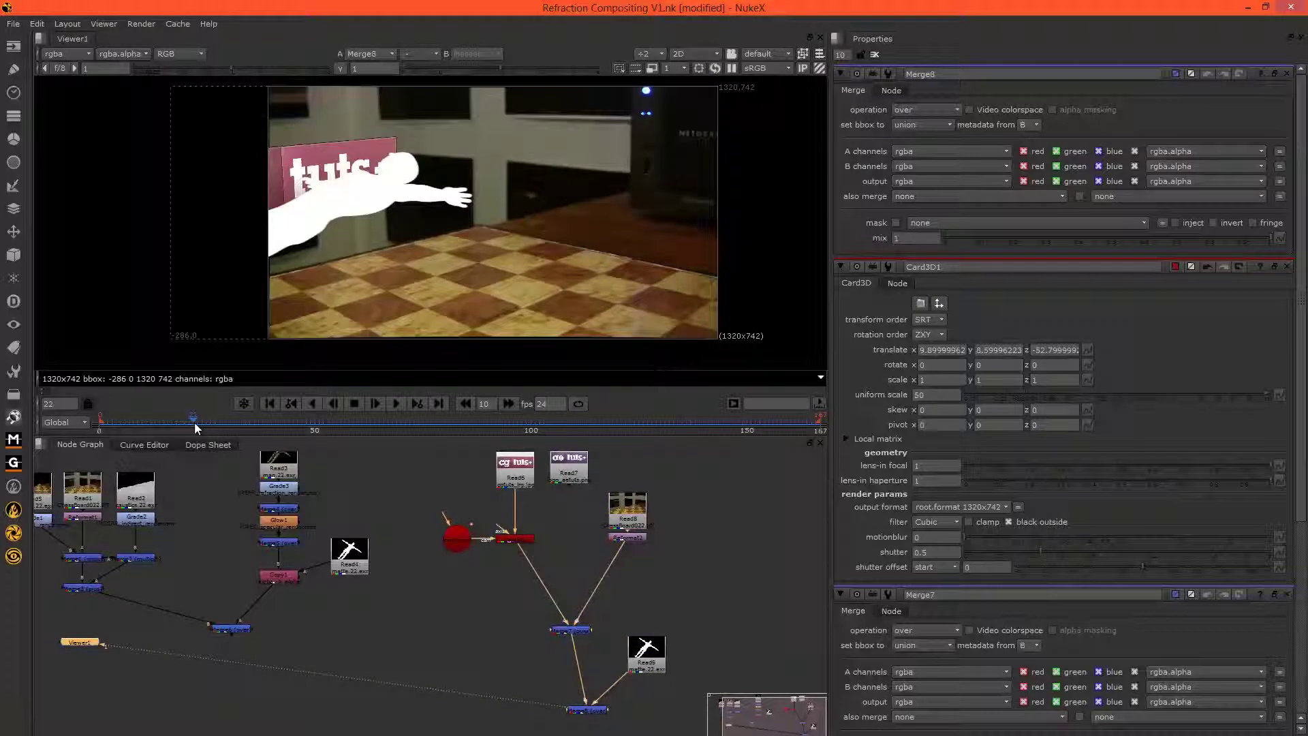
double_click(509, 542)
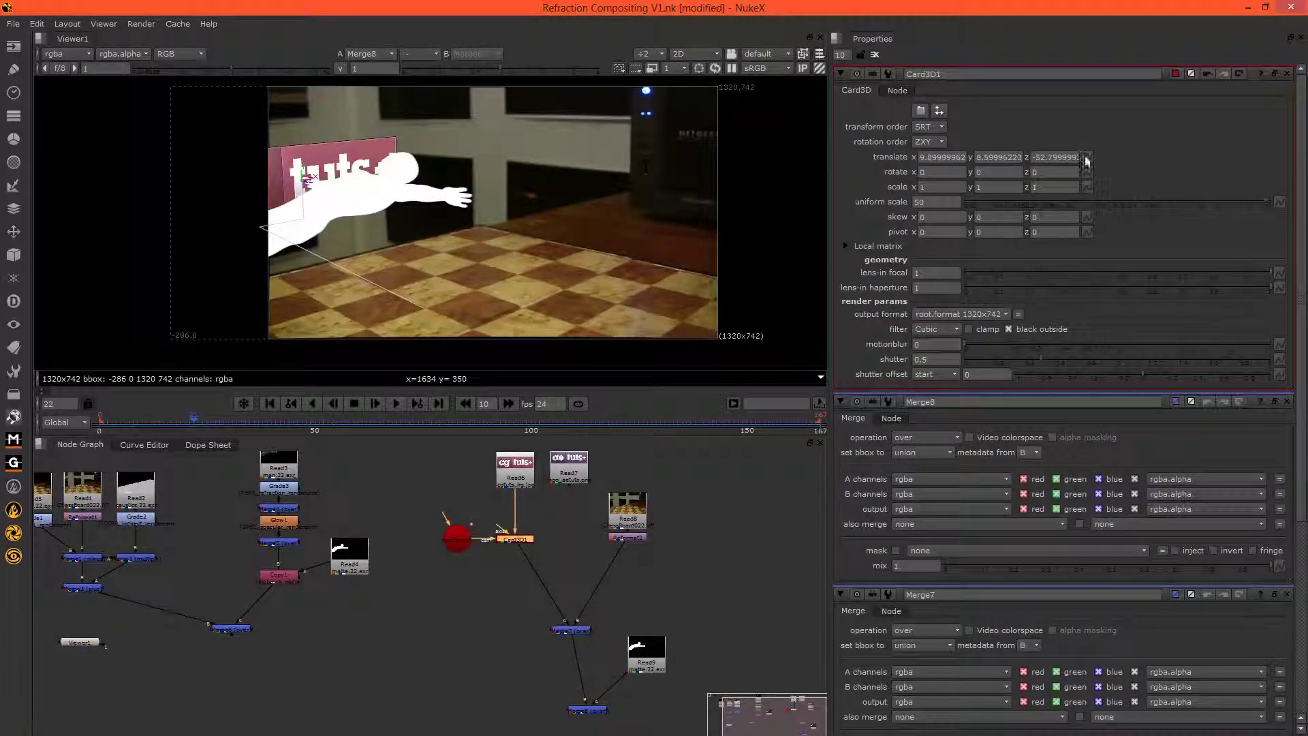
click(1086, 160)
click(1121, 166)
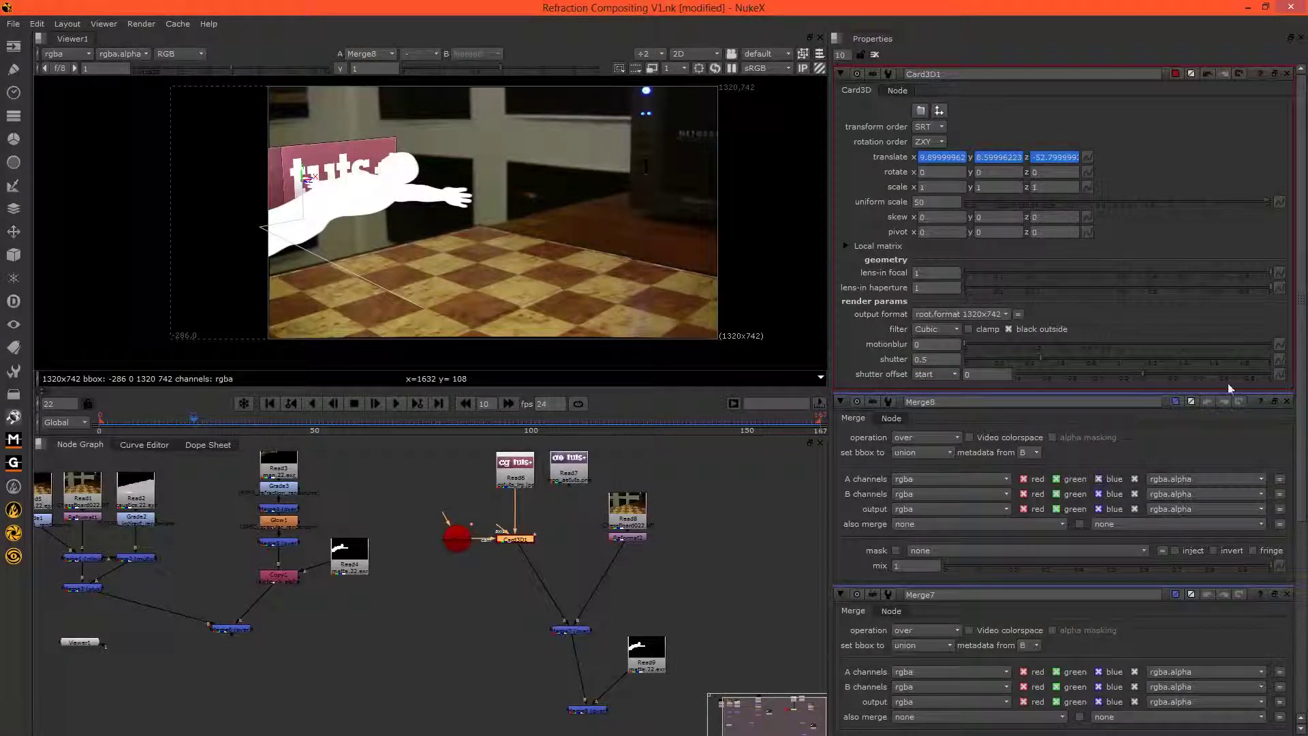
click(875, 55)
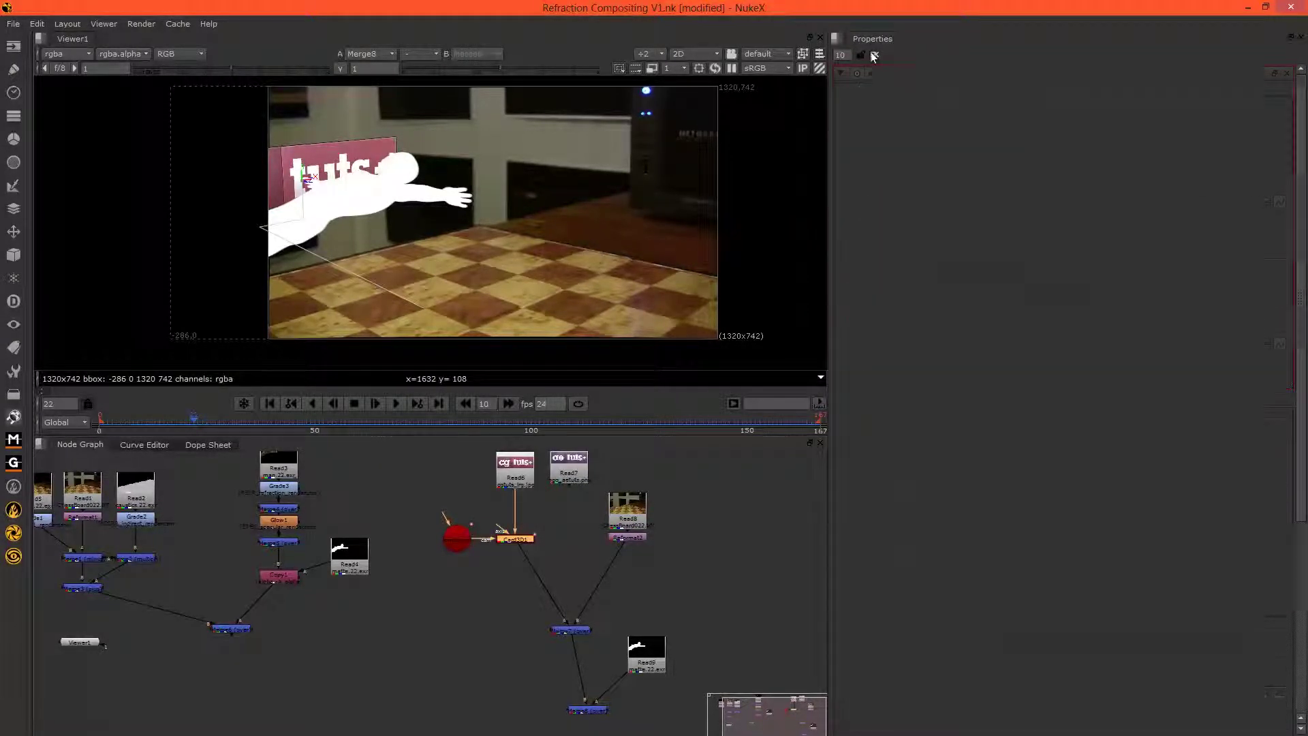
double_click(513, 540)
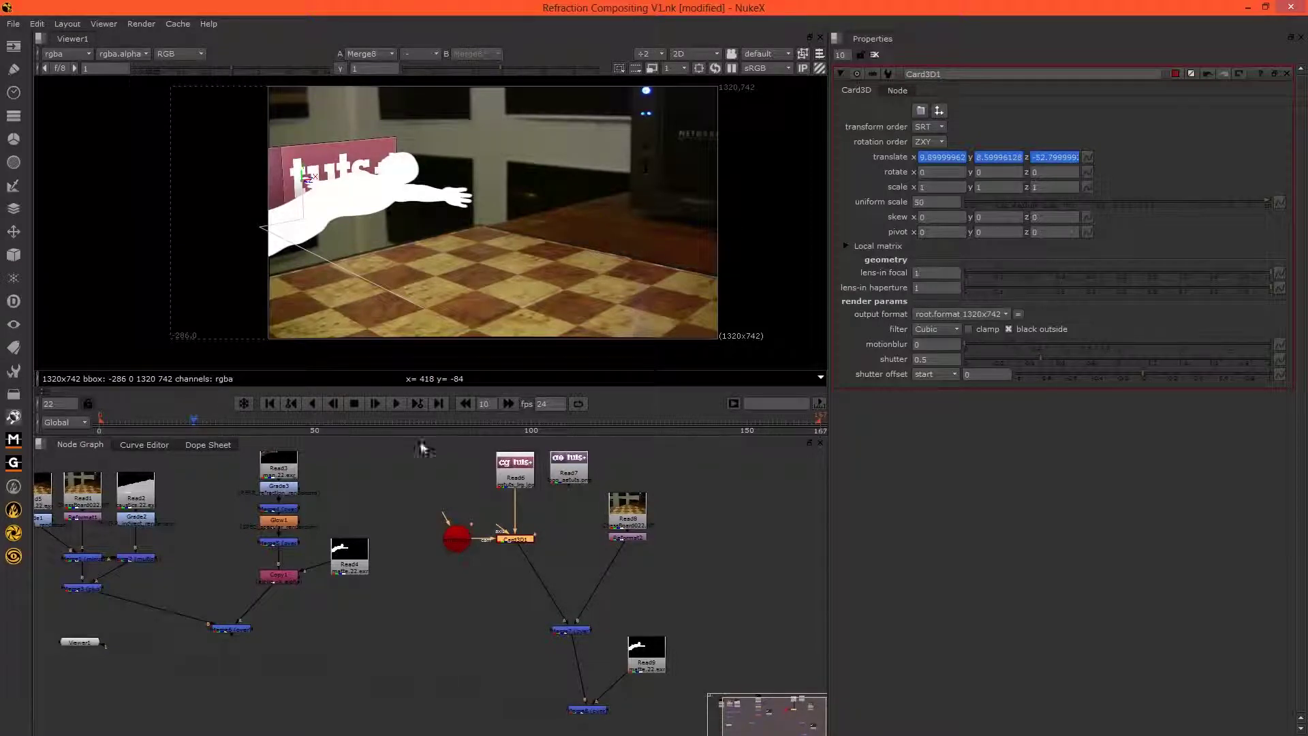
Set another keyframe on the Card3D's translate at frame 32.
drag(348, 227, 545, 254)
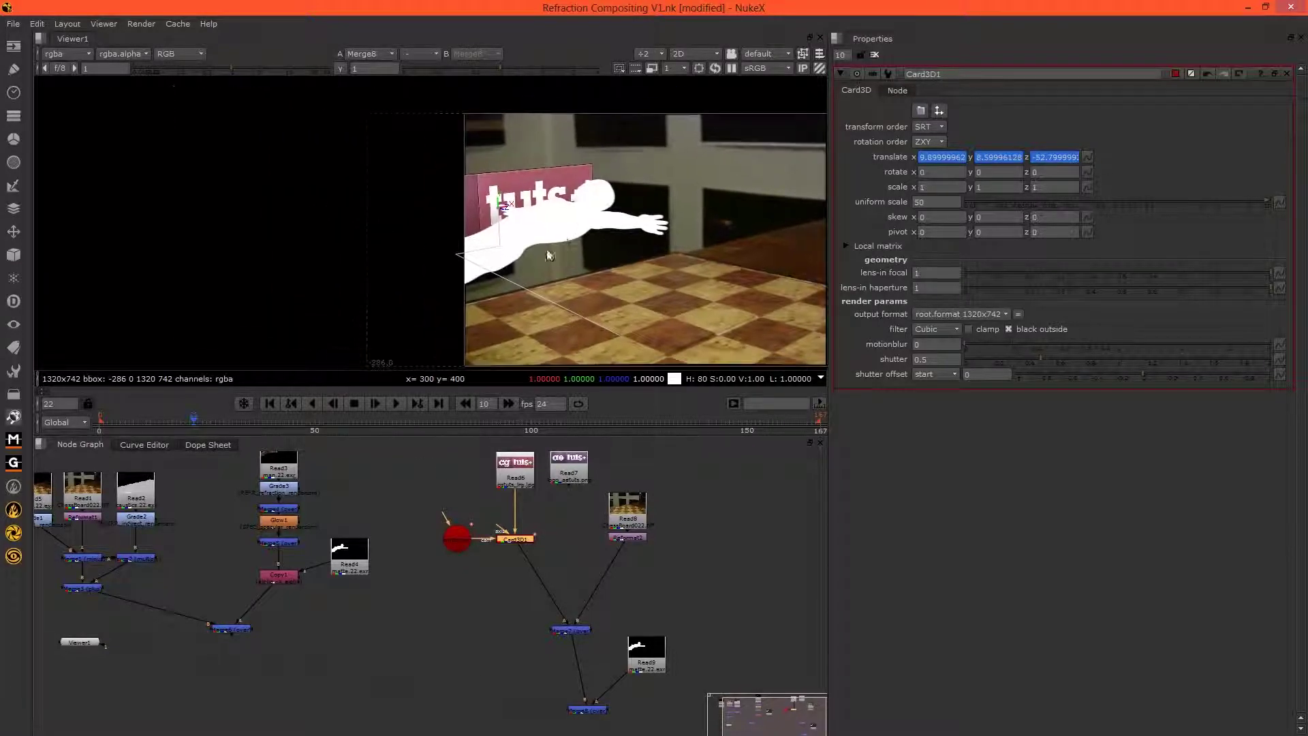
click(238, 426)
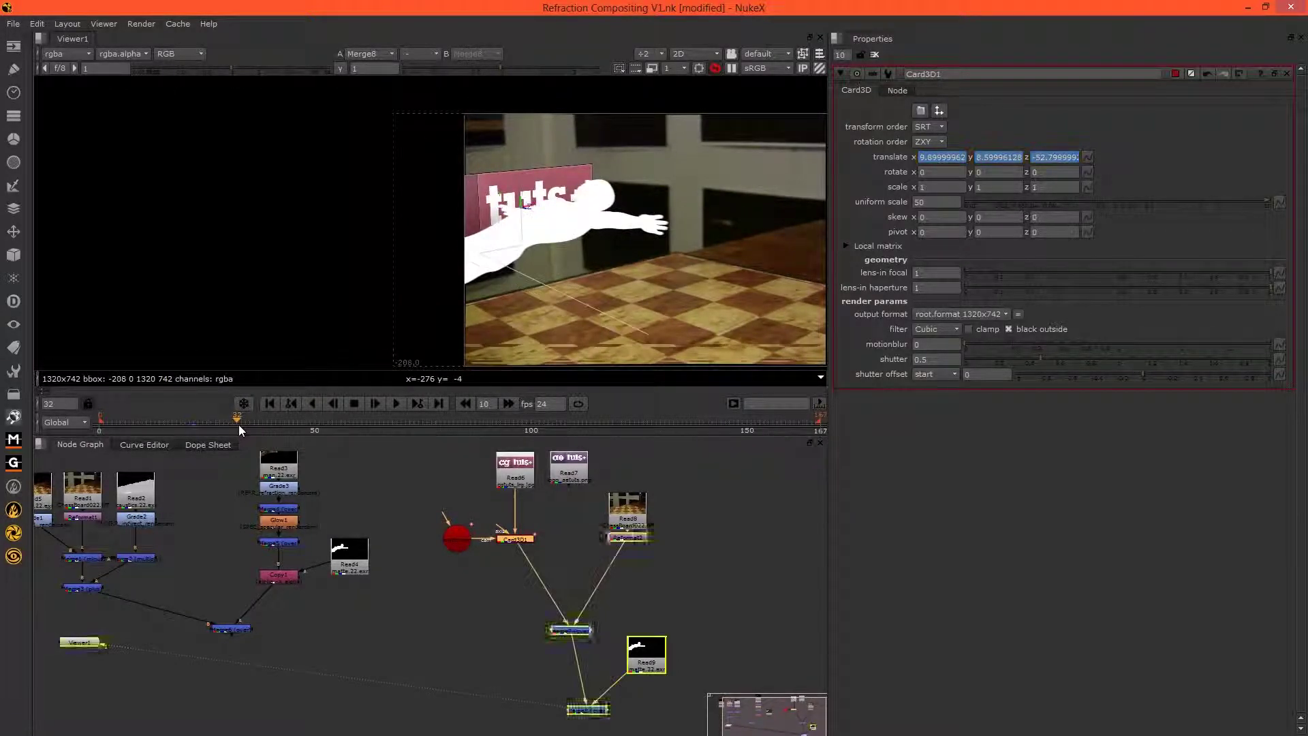
click(1090, 159)
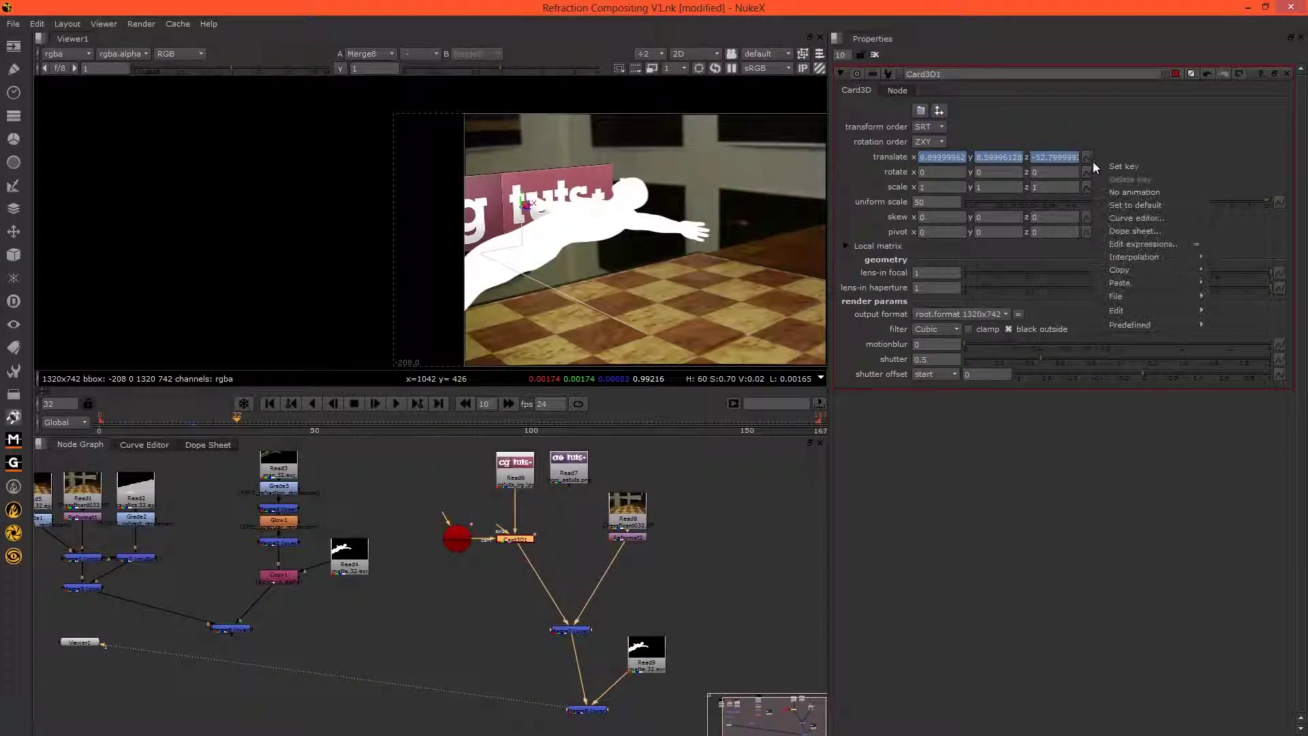
click(1117, 166)
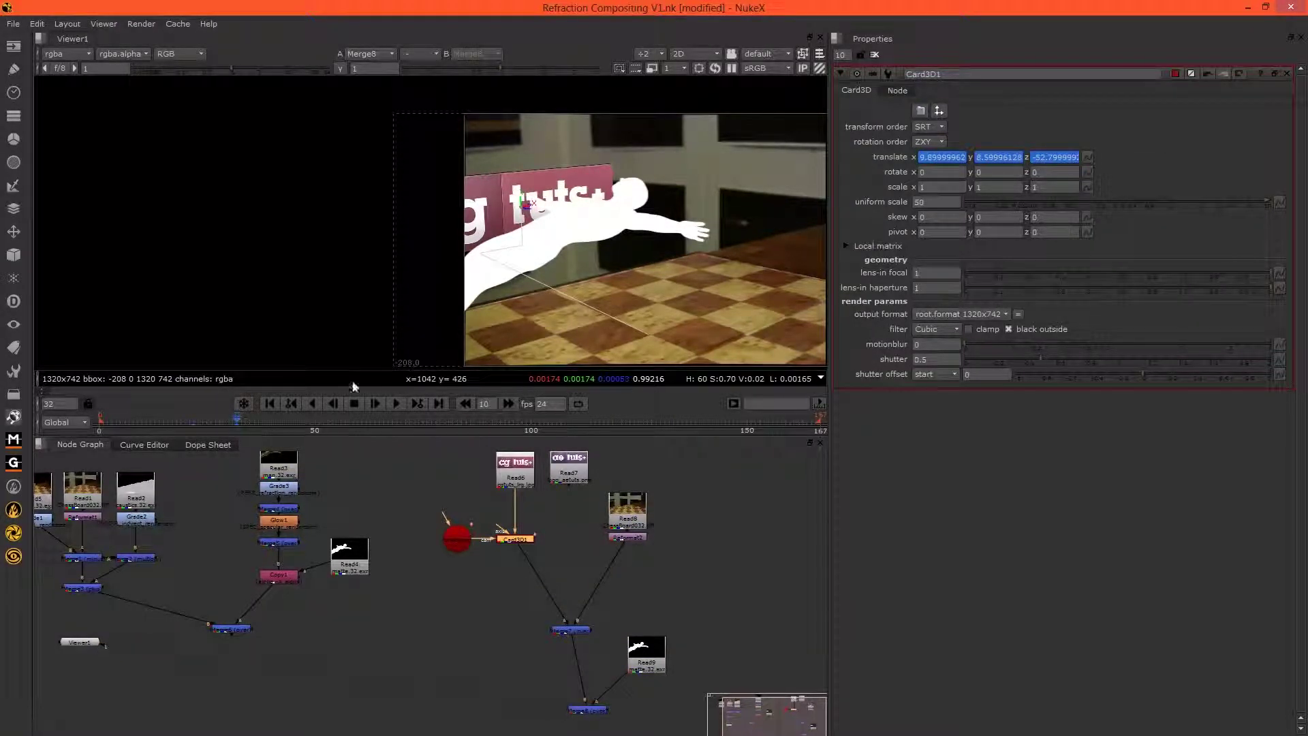
Move the logo card out of frame to about -63.4 in x at frame 22, and to about 27.3 in x and 10.6 in y at frame 32.
click(194, 423)
drag(505, 205, 33, 320)
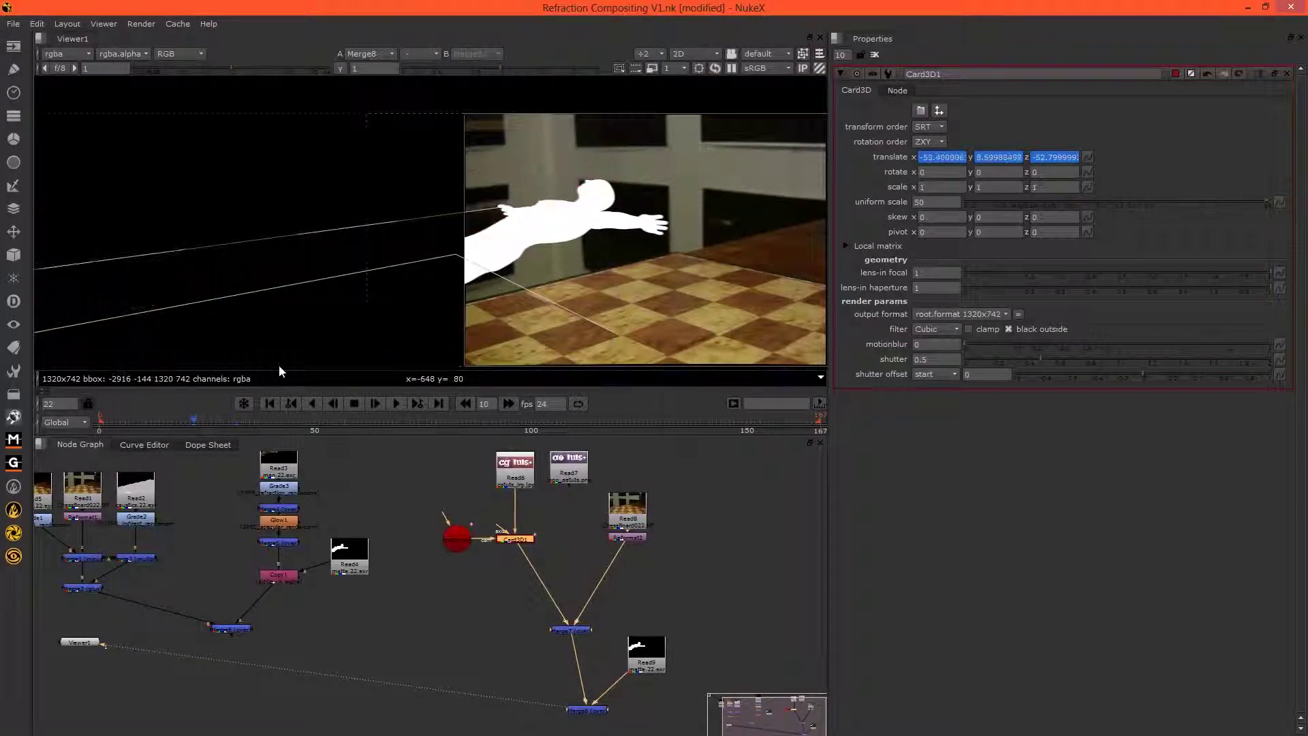
mouse_move(224, 414)
mouse_down()
mouse_move(266, 422)
mouse_move(237, 420)
mouse_up()
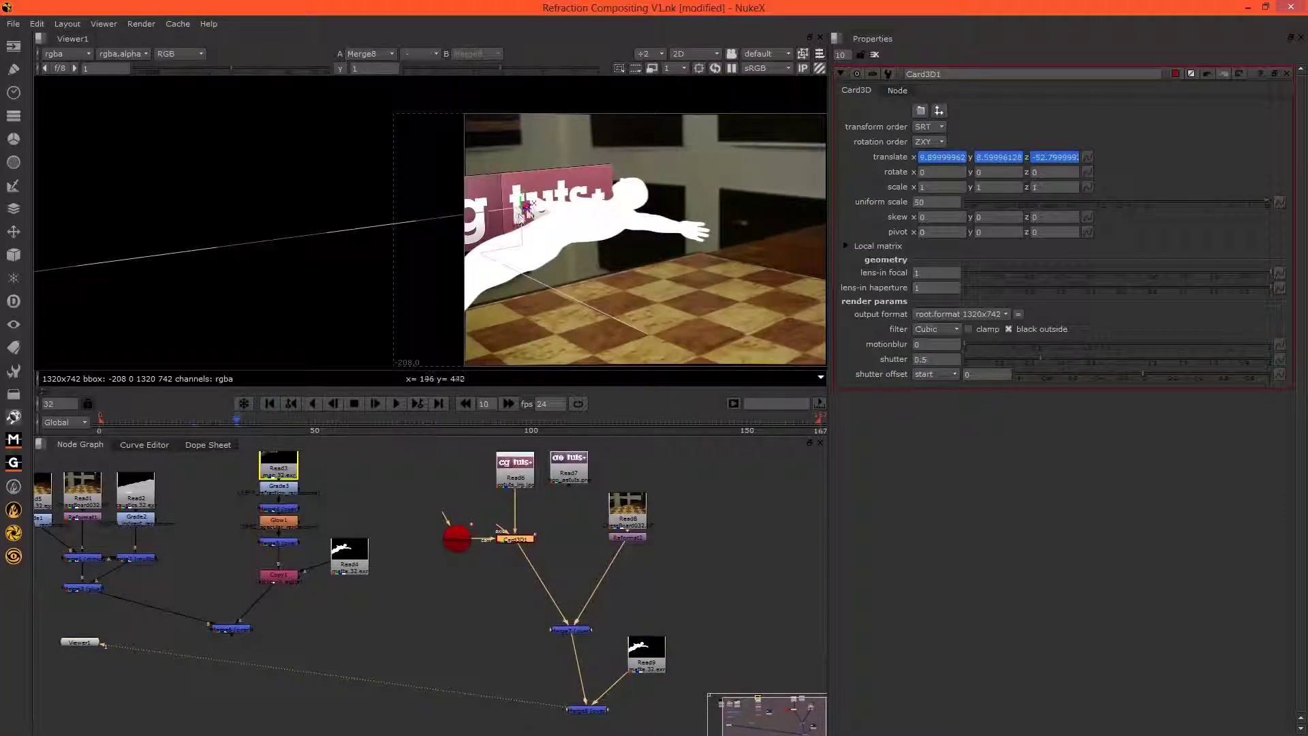
drag(528, 208, 641, 192)
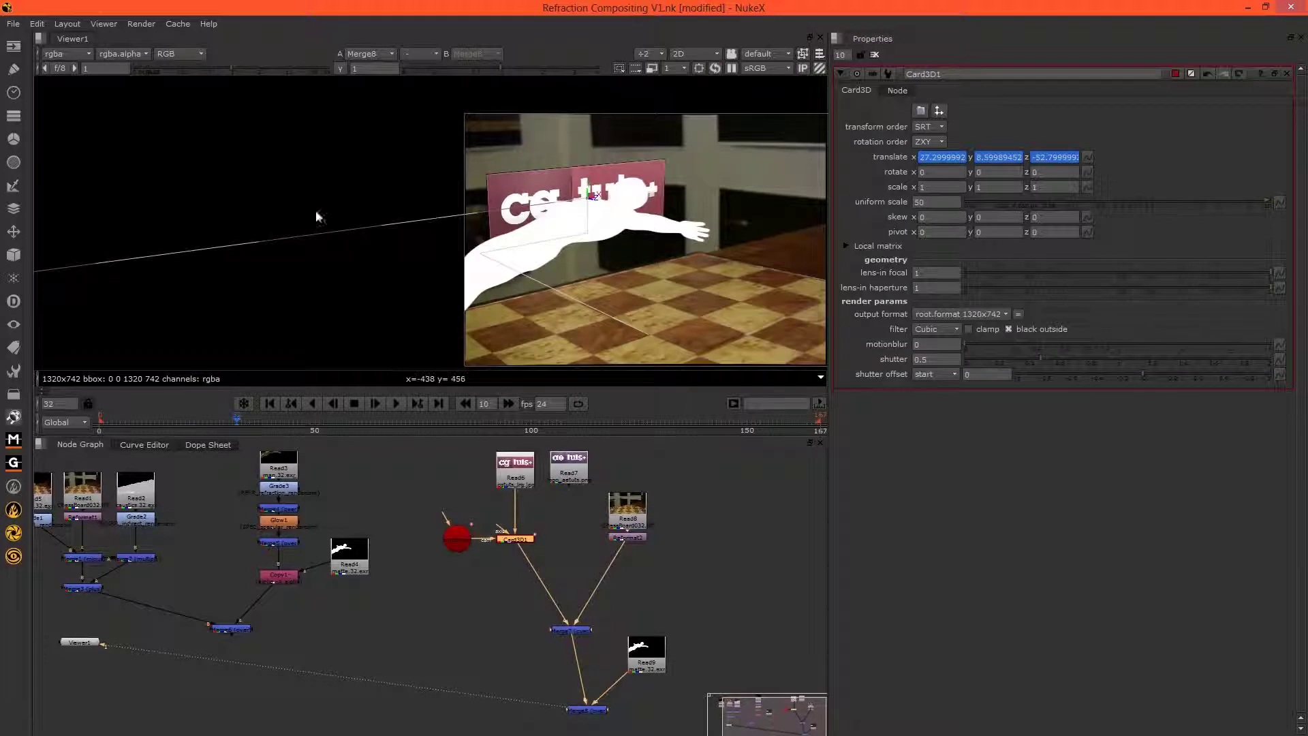
drag(453, 233, 436, 227)
drag(569, 185, 569, 175)
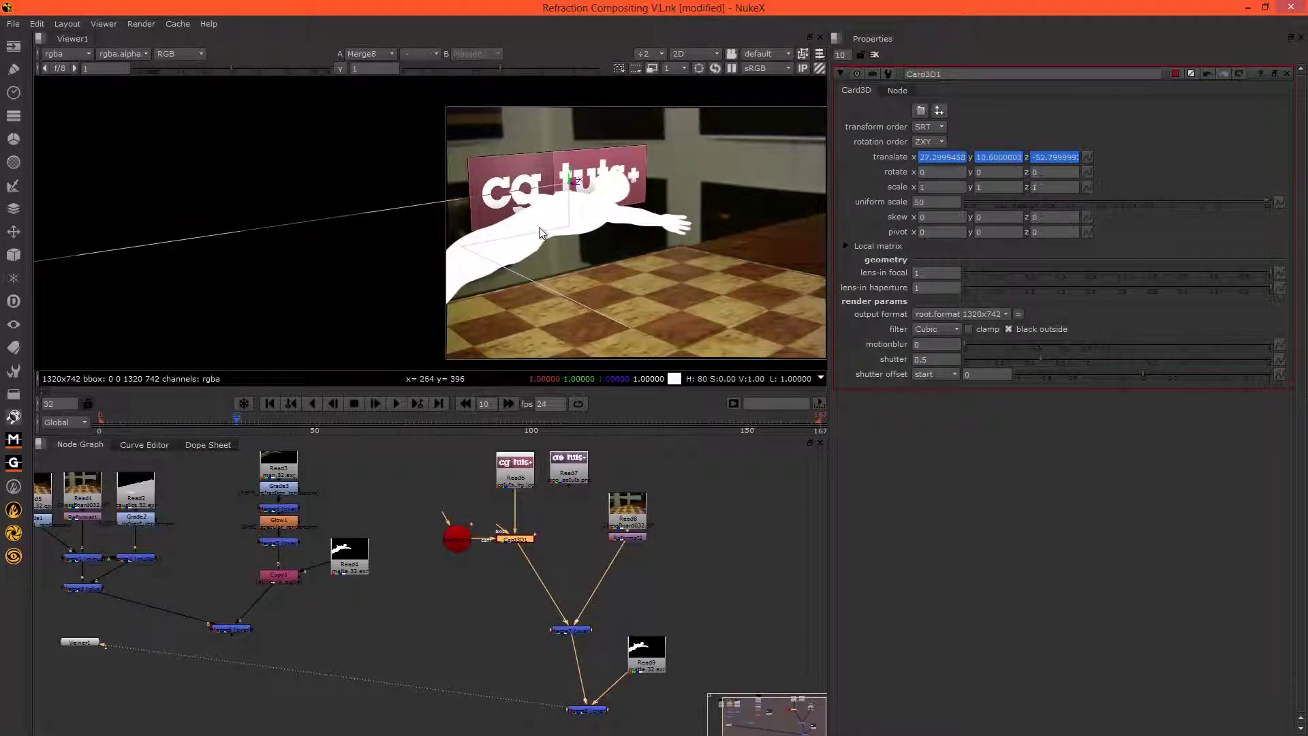
Delete the frame 22 key from the Card3D's translate y curve so the card keeps a constant height.
drag(236, 421, 206, 425)
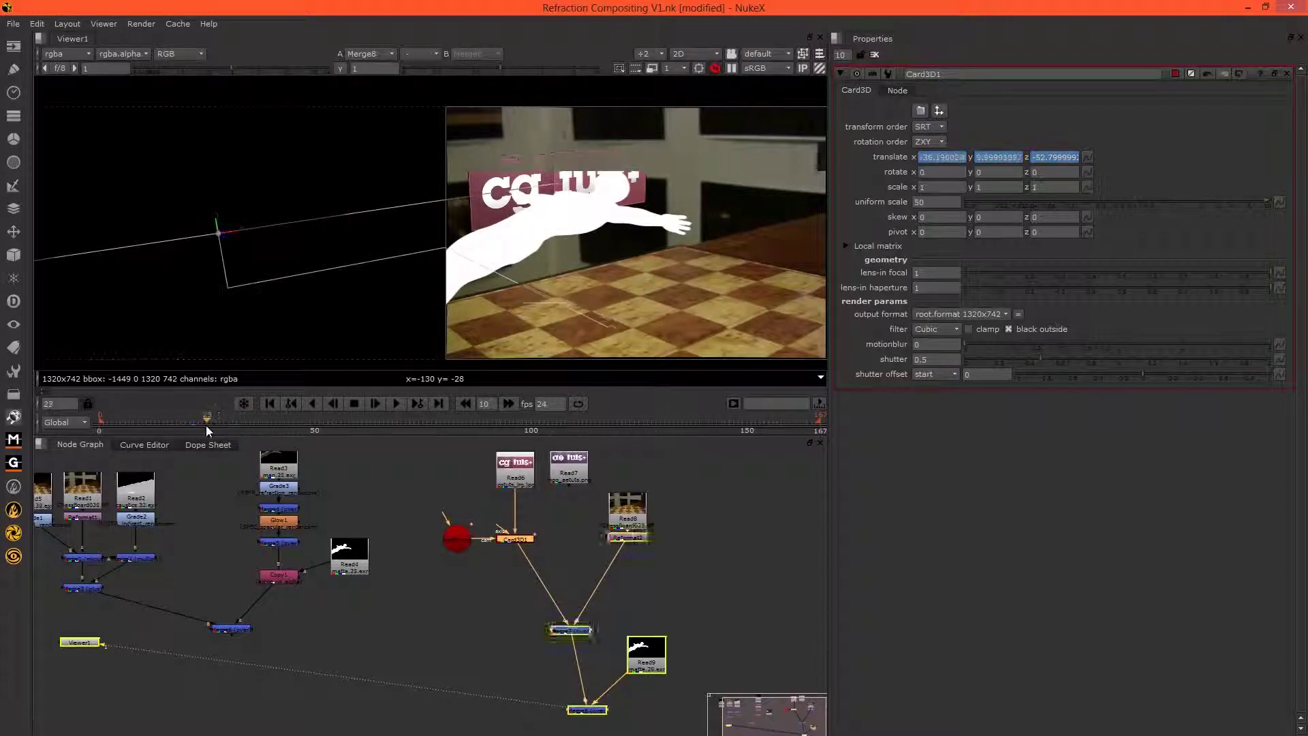
click(167, 445)
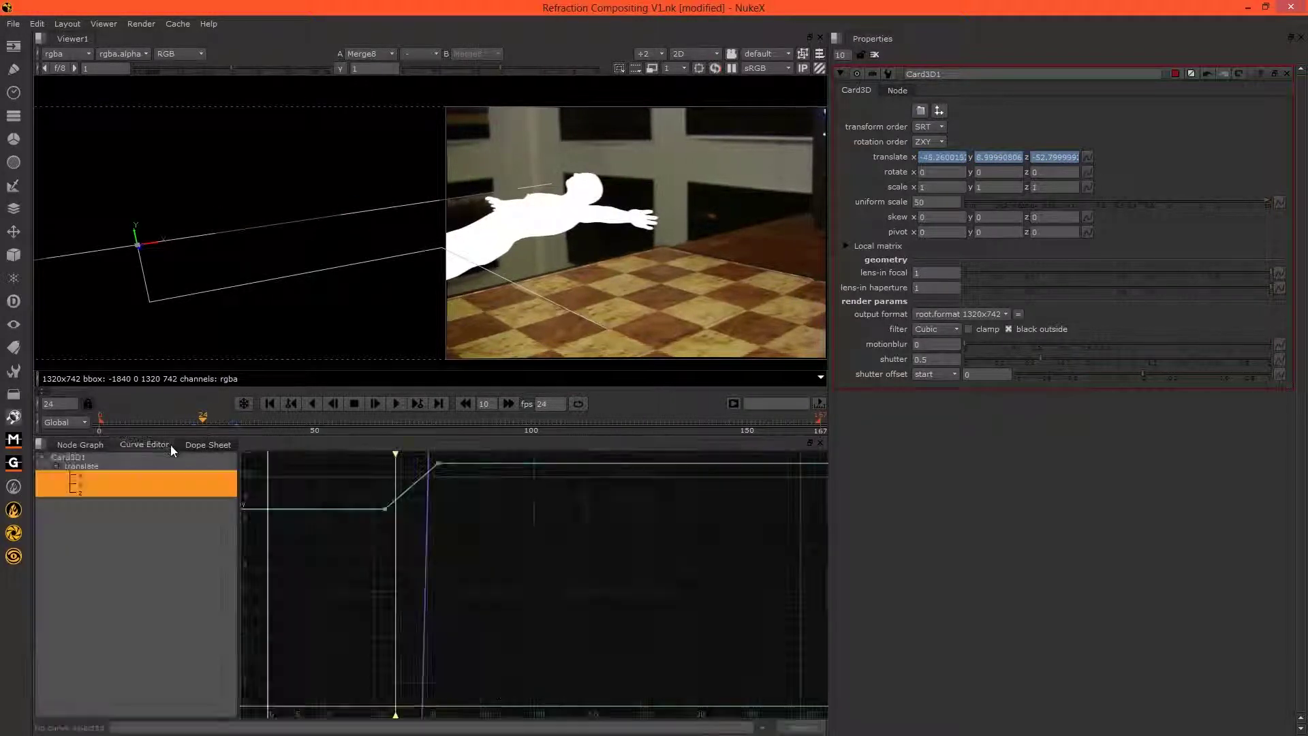
drag(340, 500, 402, 523)
click(85, 484)
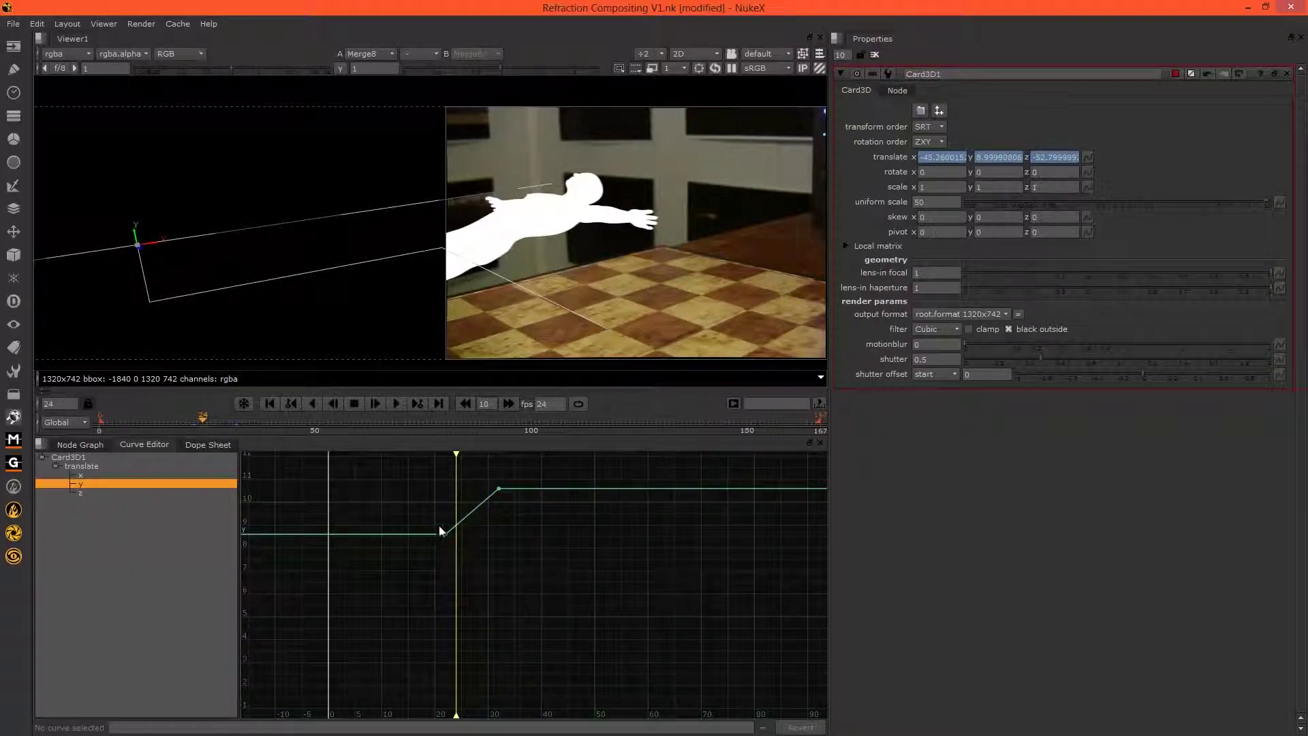
drag(439, 531, 459, 549)
key(Delete)
drag(455, 453, 529, 454)
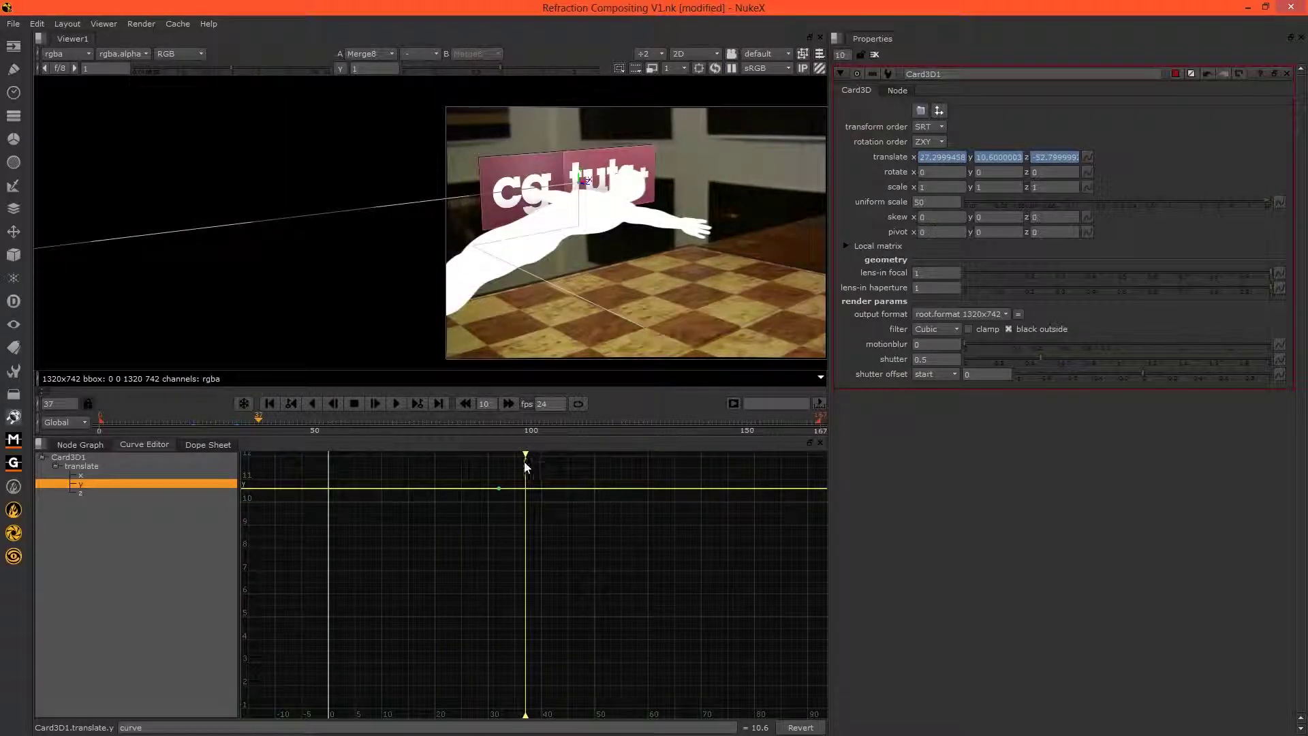
Reshape the Card3D's translate x curve with long flat tangents so it eases out of frame 22 and into frame 32.
click(86, 476)
key(f)
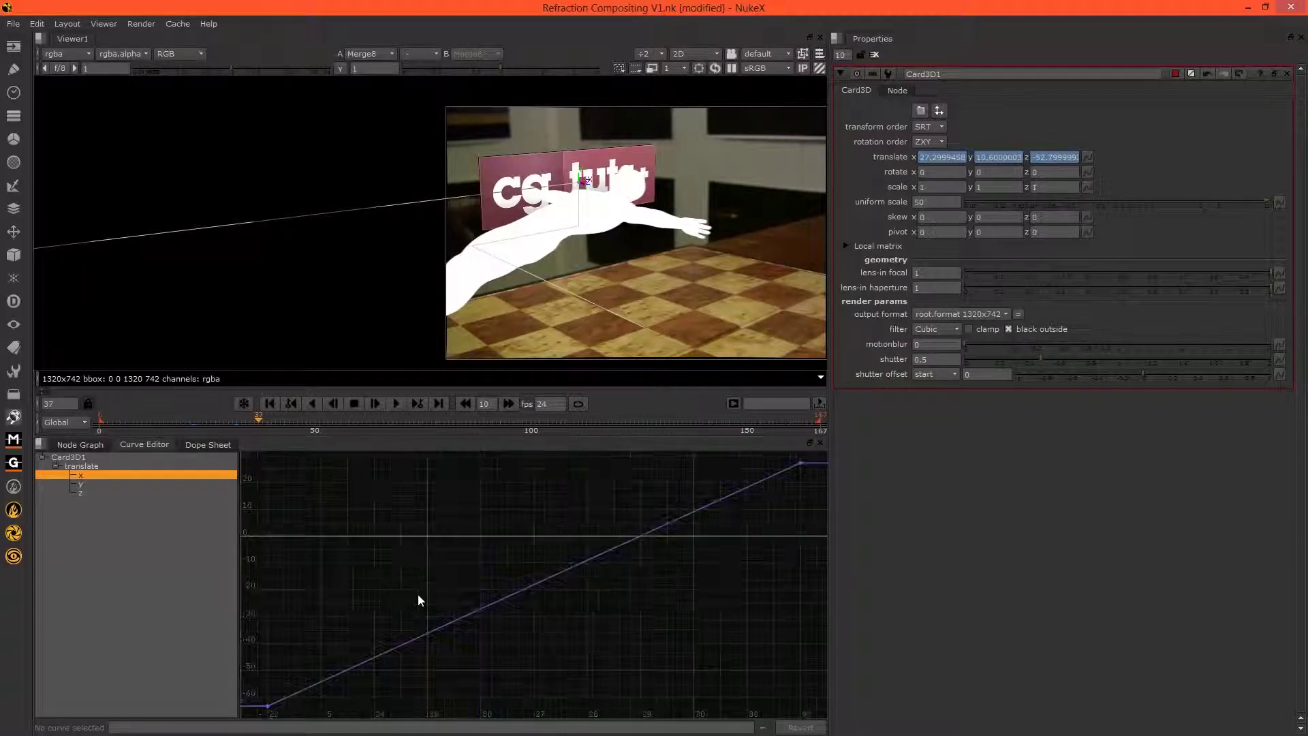
click(682, 504)
drag(656, 519, 526, 500)
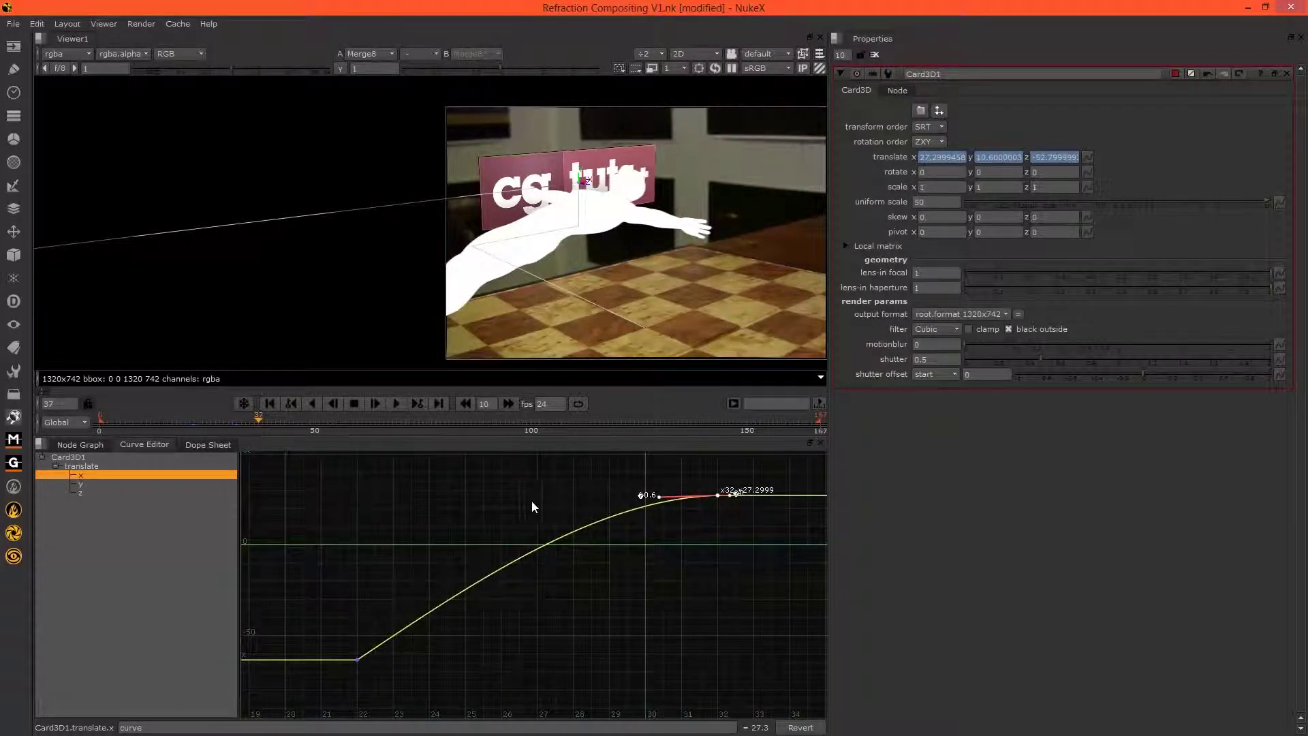
drag(659, 496, 564, 499)
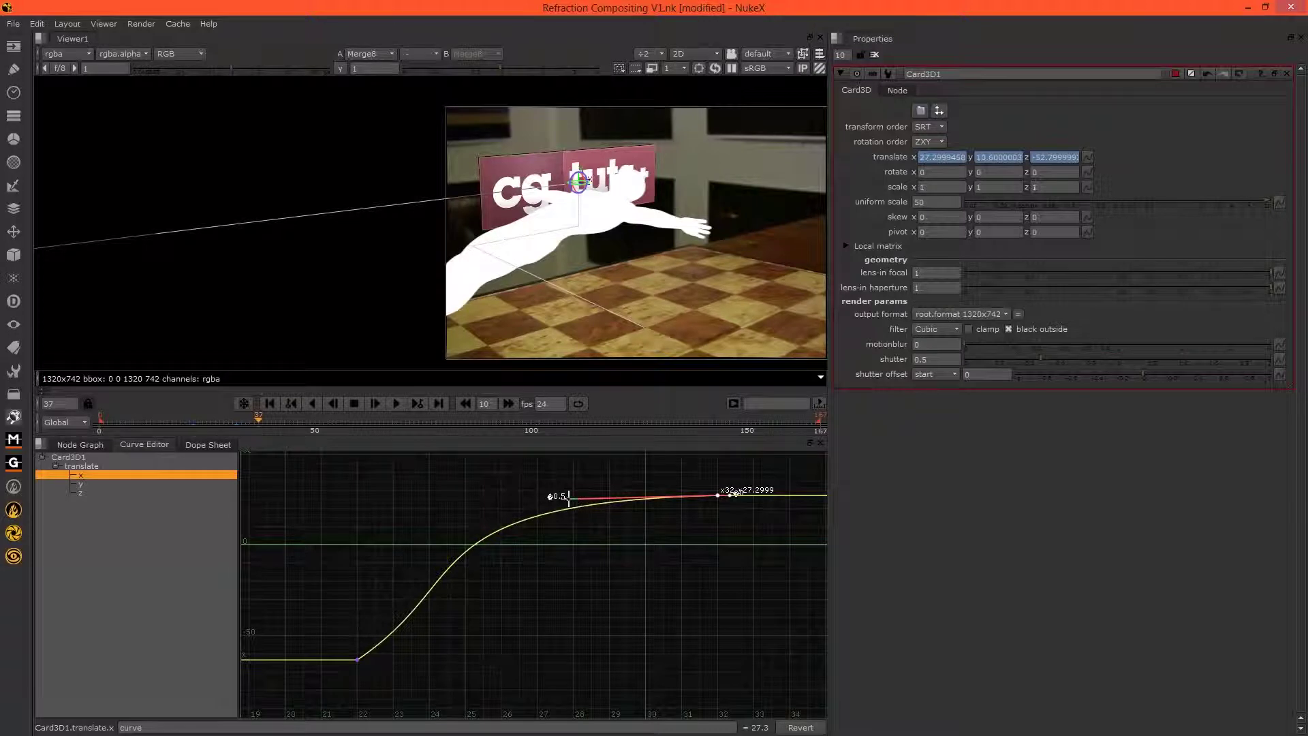
drag(576, 502, 620, 496)
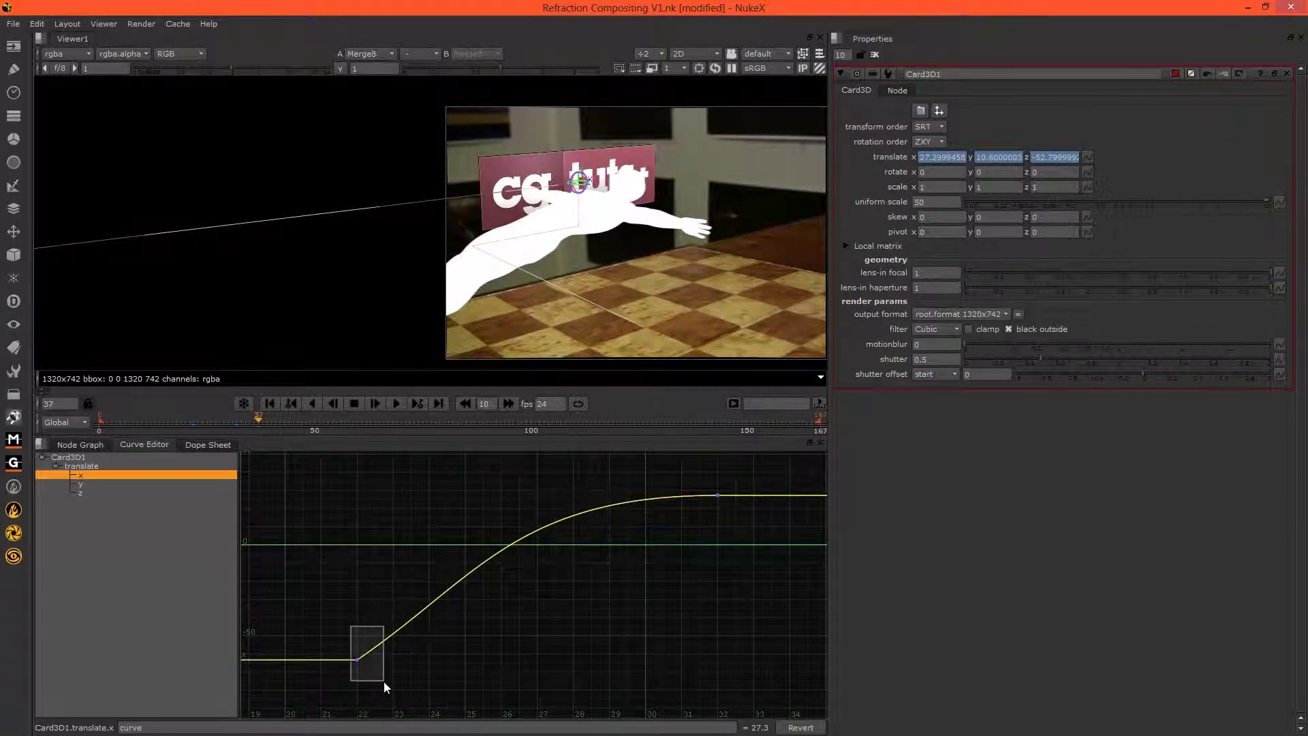
drag(394, 634, 481, 656)
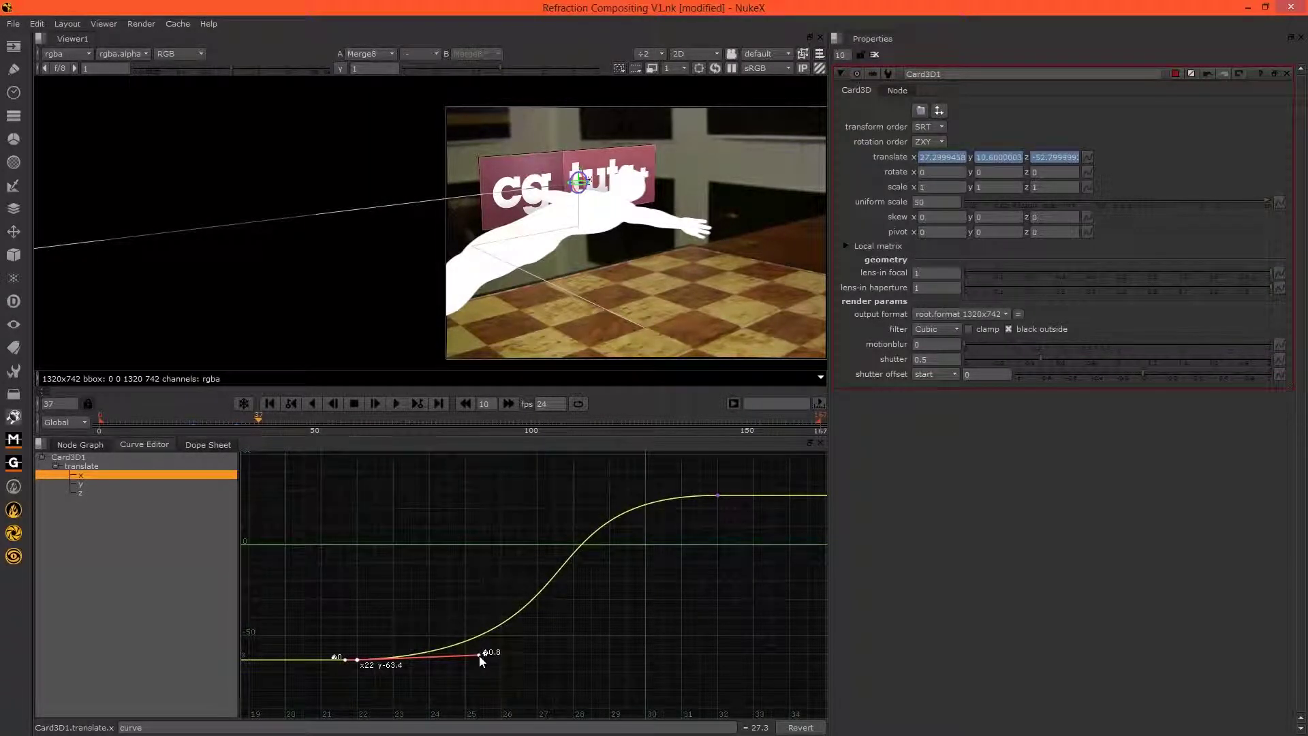
Play back the card's slide-in against the man matte, and reposition the card at frame 32 to 24 in x.
drag(265, 420, 177, 419)
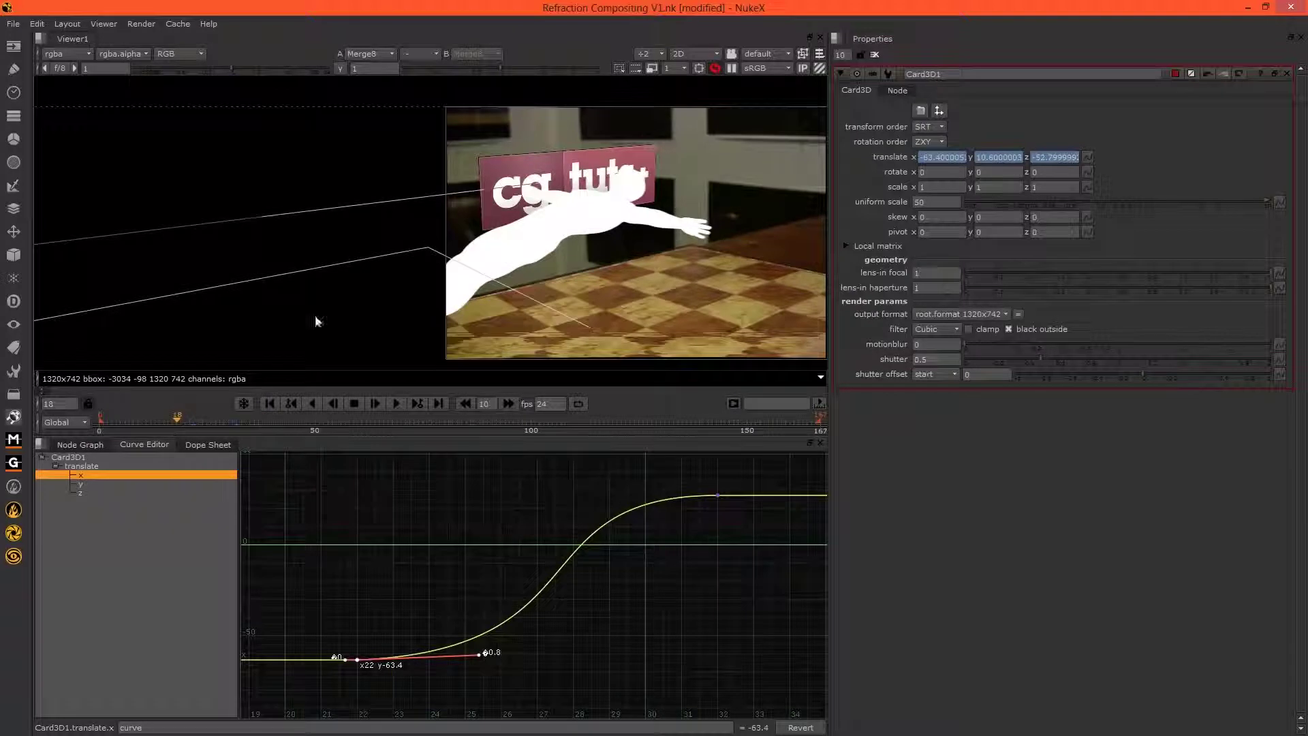
key(l)
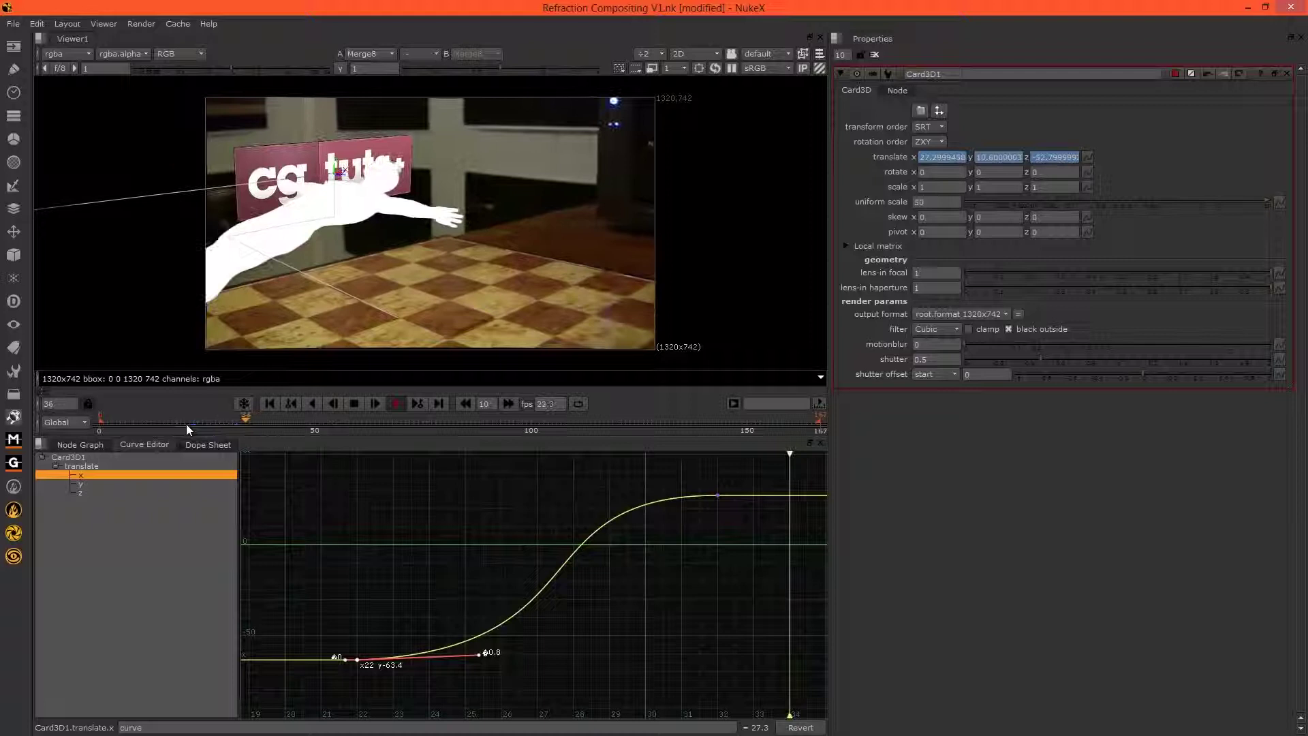
scroll(709, 570, down, 4)
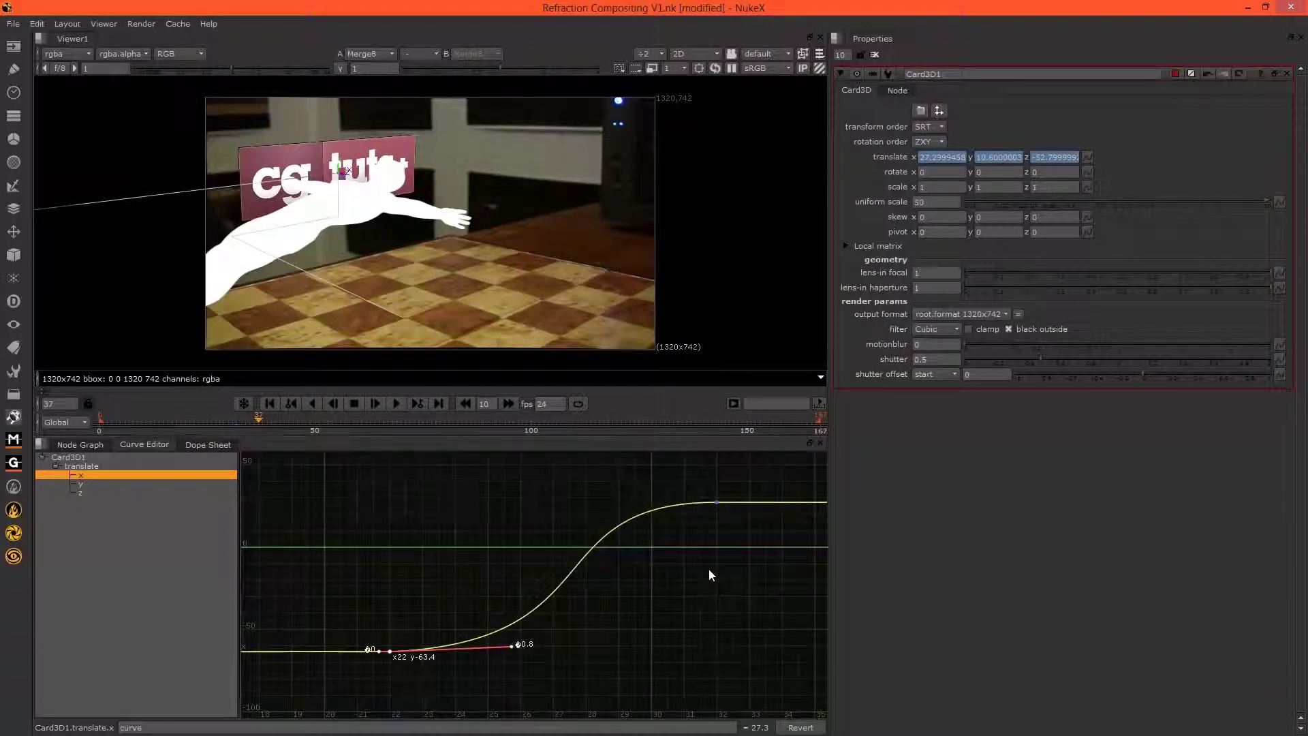
drag(458, 415, 484, 452)
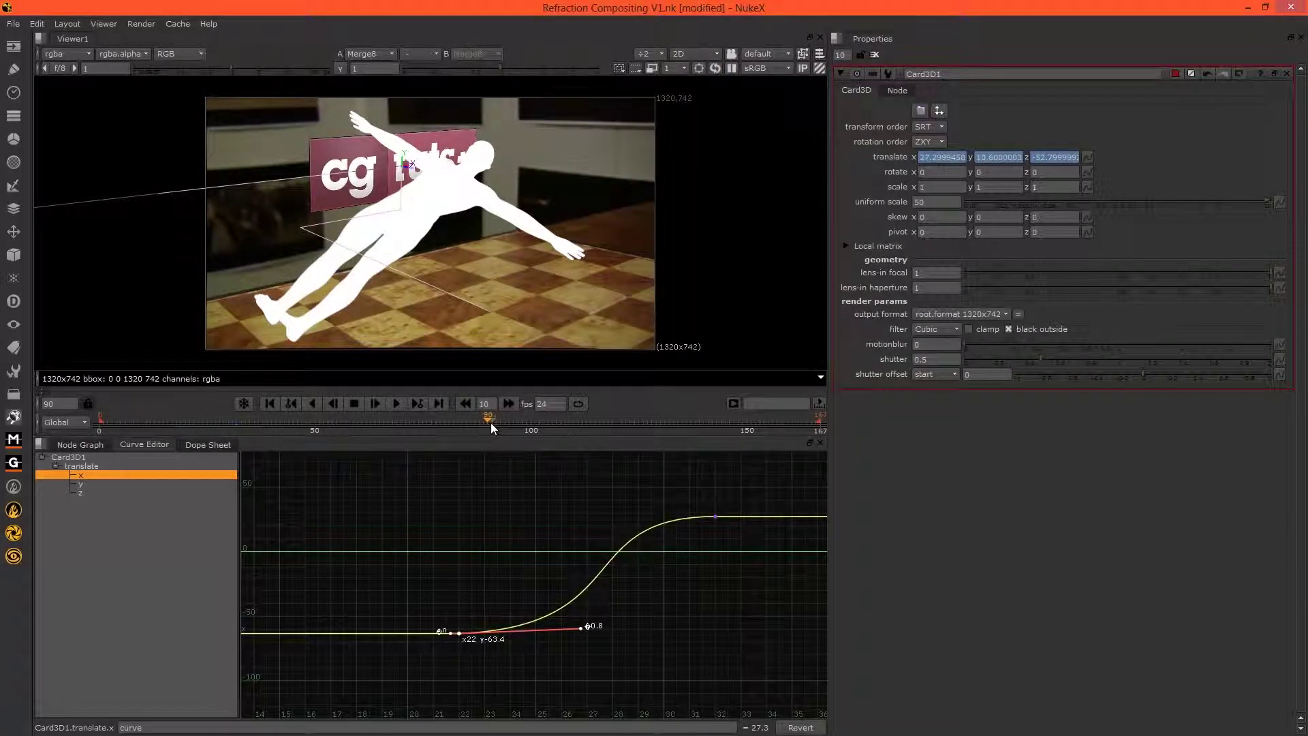
click(1088, 157)
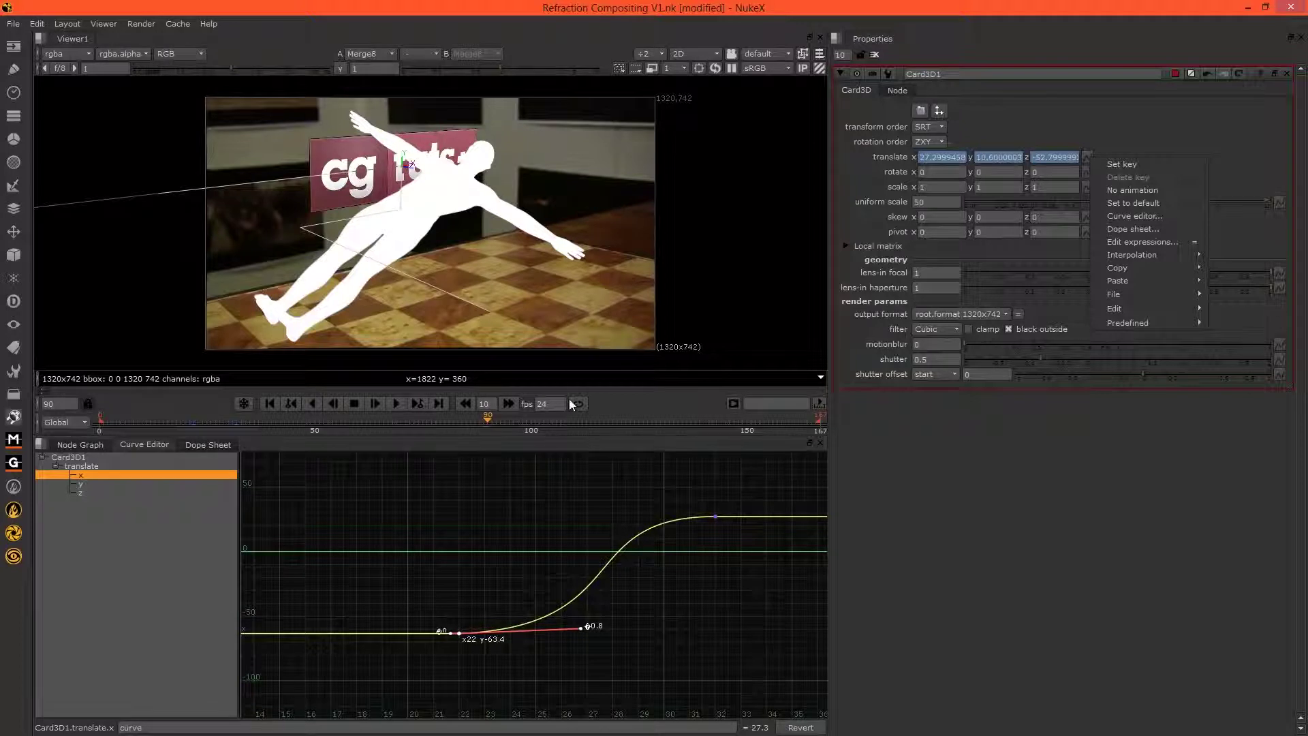
click(236, 422)
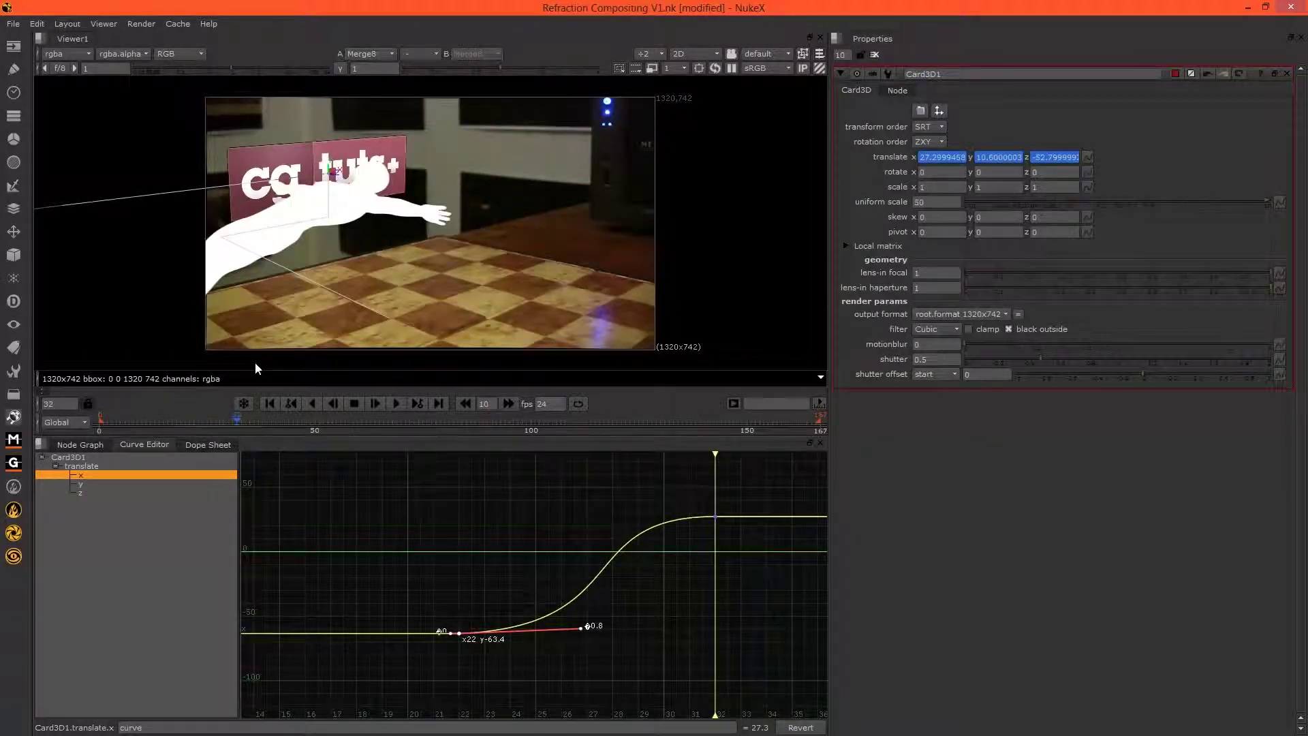
mouse_move(318, 176)
mouse_down()
mouse_move(291, 180)
mouse_move(316, 174)
mouse_up()
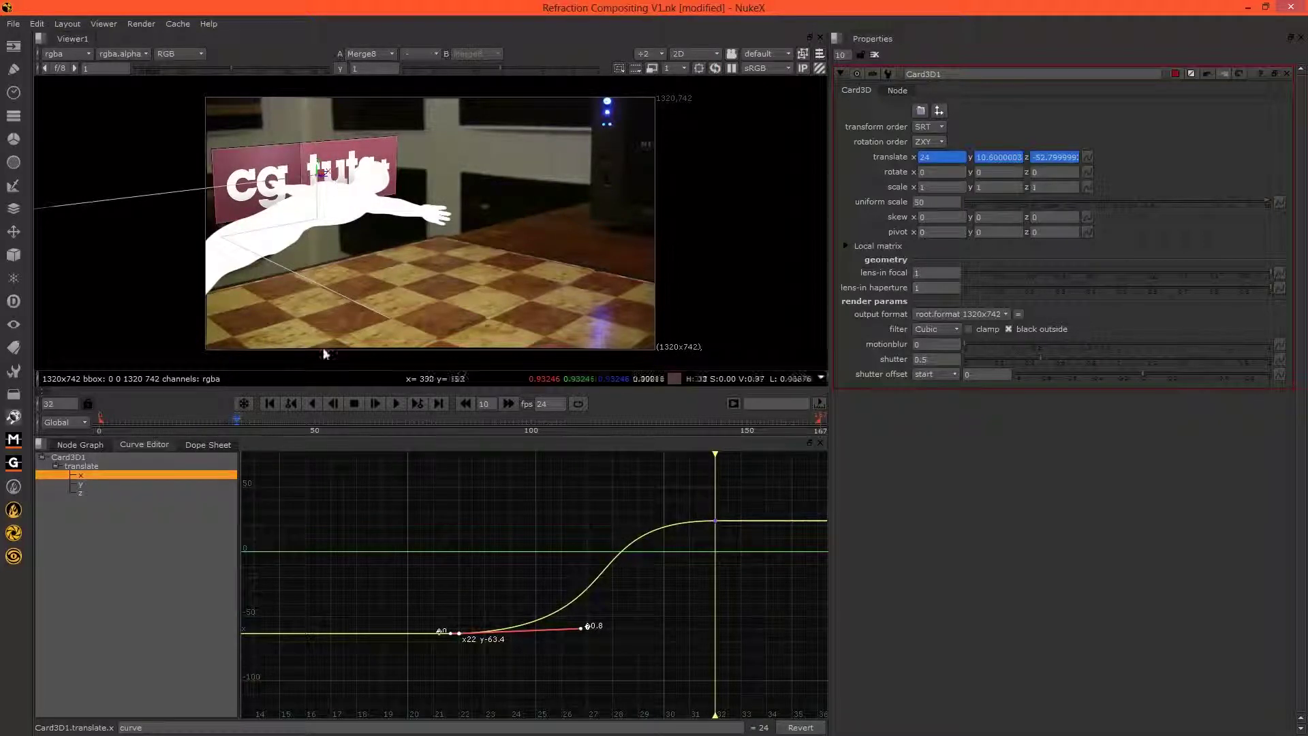
Shift both translate x keys about nine frames later in the Dope Sheet, to about frames 31 and 41.
drag(762, 654, 366, 482)
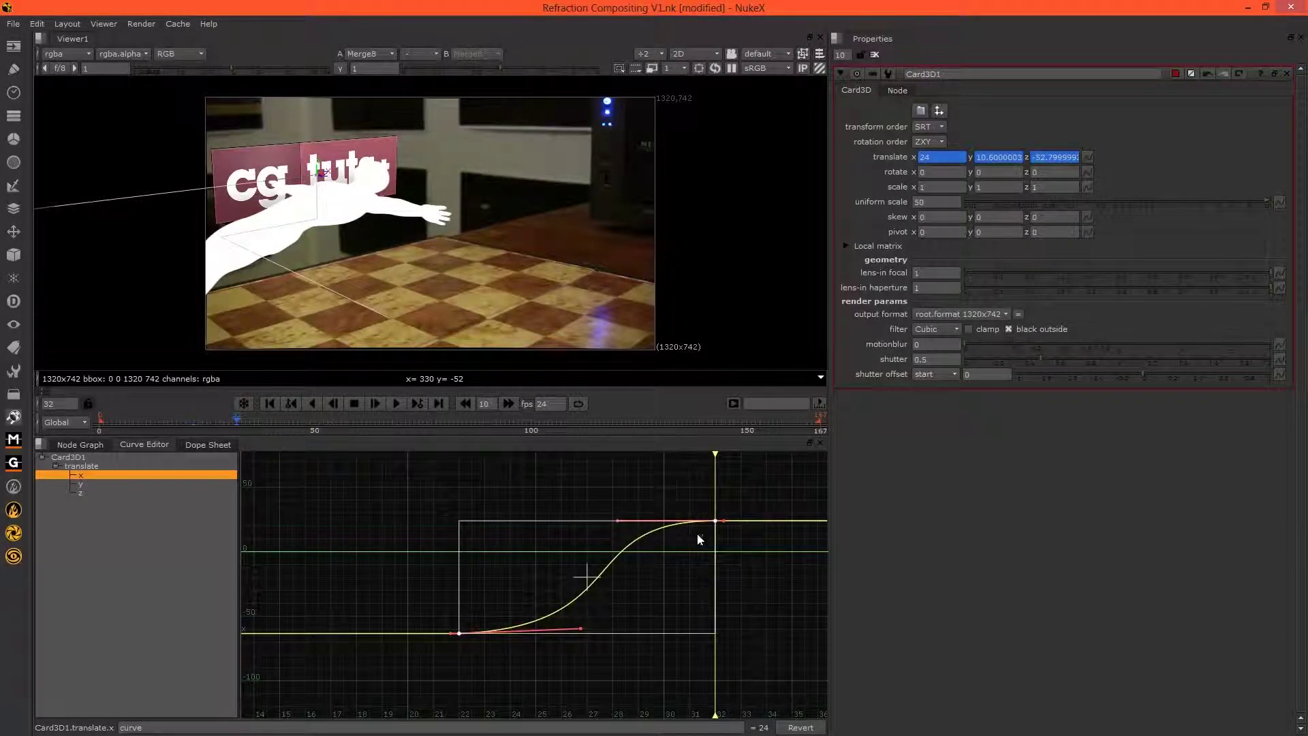
click(208, 445)
drag(355, 473, 387, 488)
scroll(391, 488, up, 5)
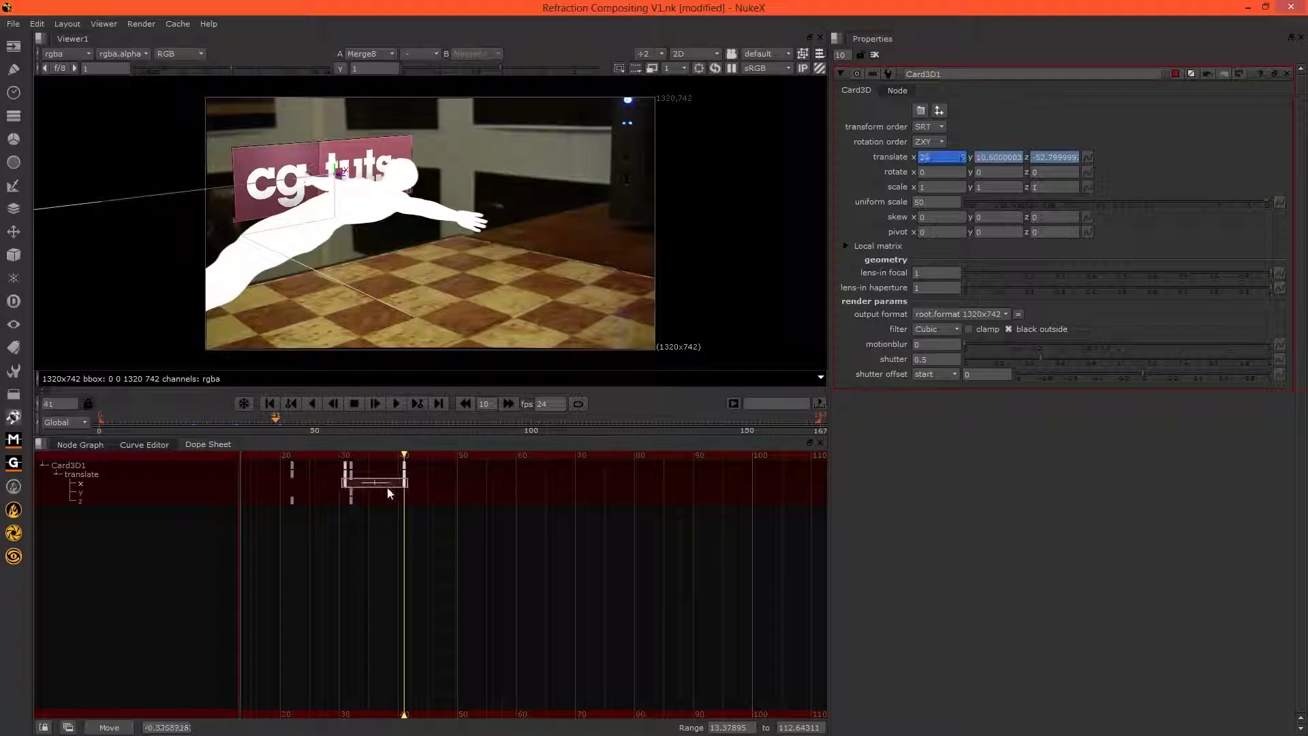